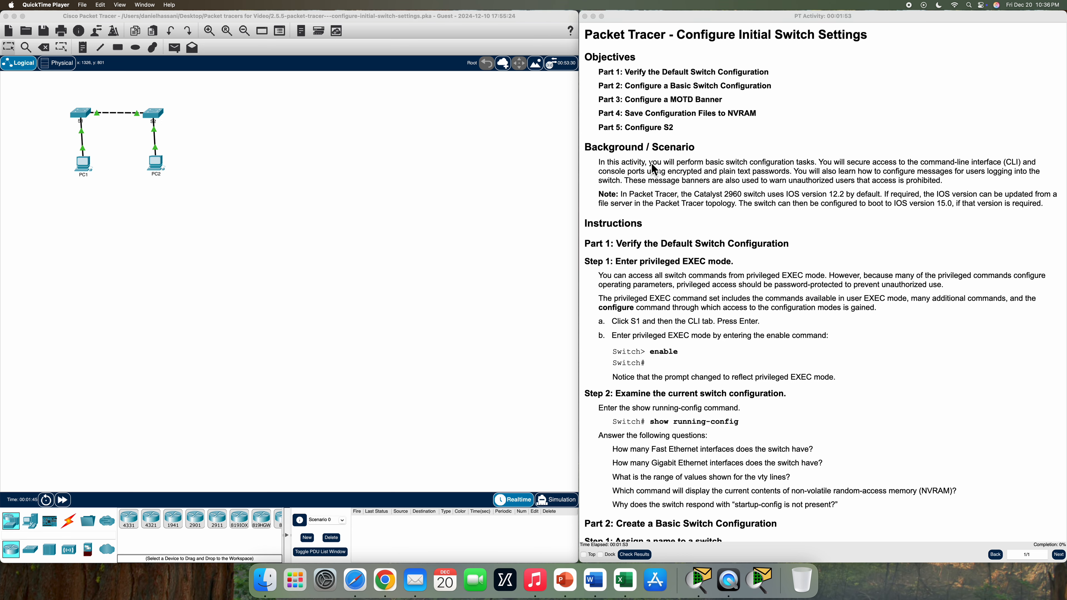
Scroll the instructions to Part 1 and highlight its heading and Step 1, then return to the topology
scroll(668, 239, "down", 3)
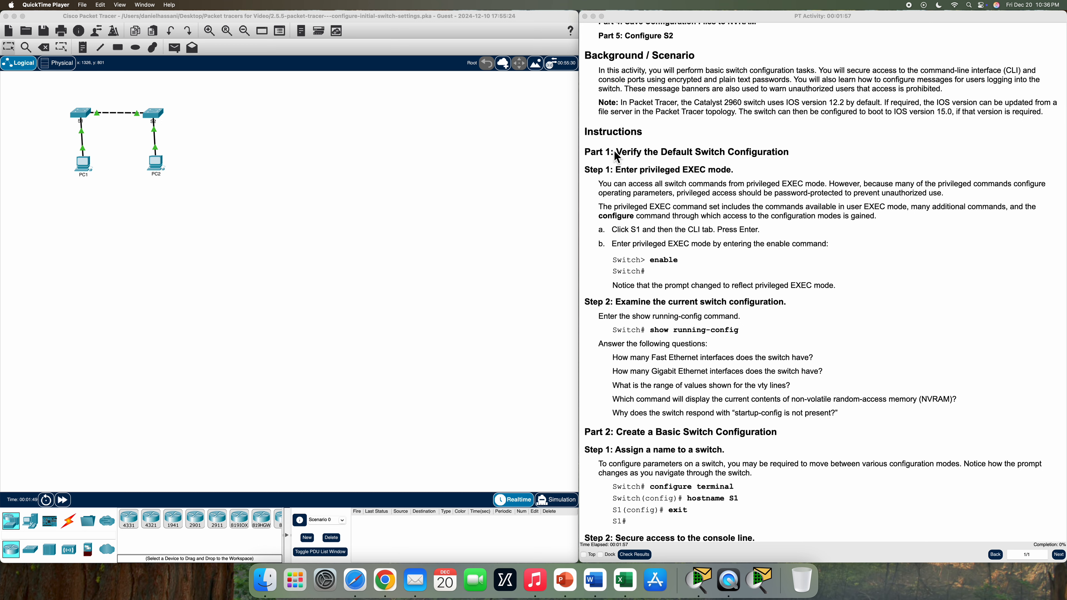
left_click_drag(613, 151, 804, 157)
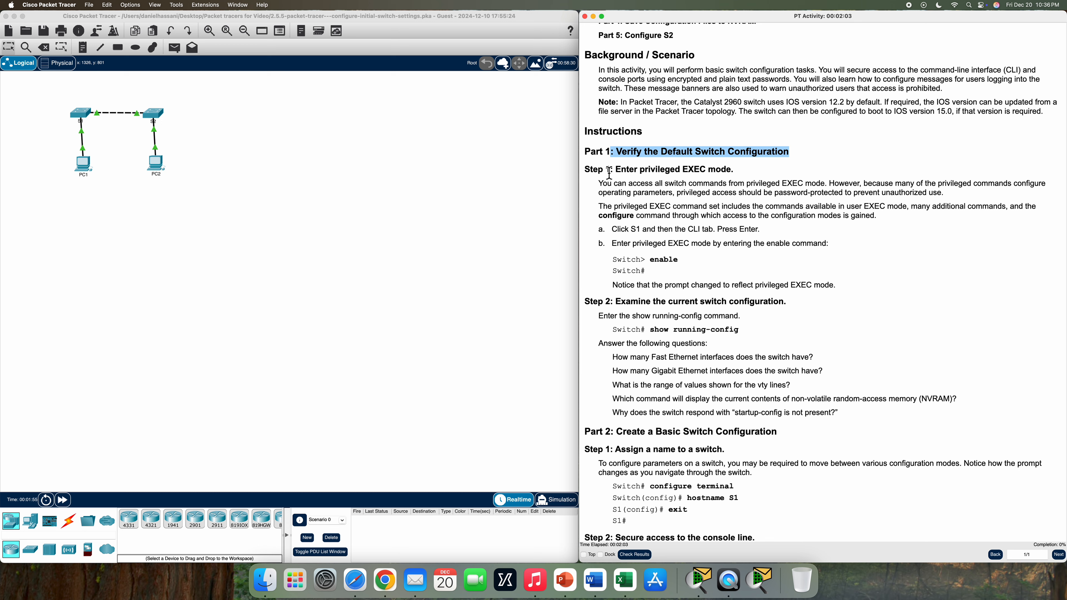
left_click_drag(617, 172, 735, 174)
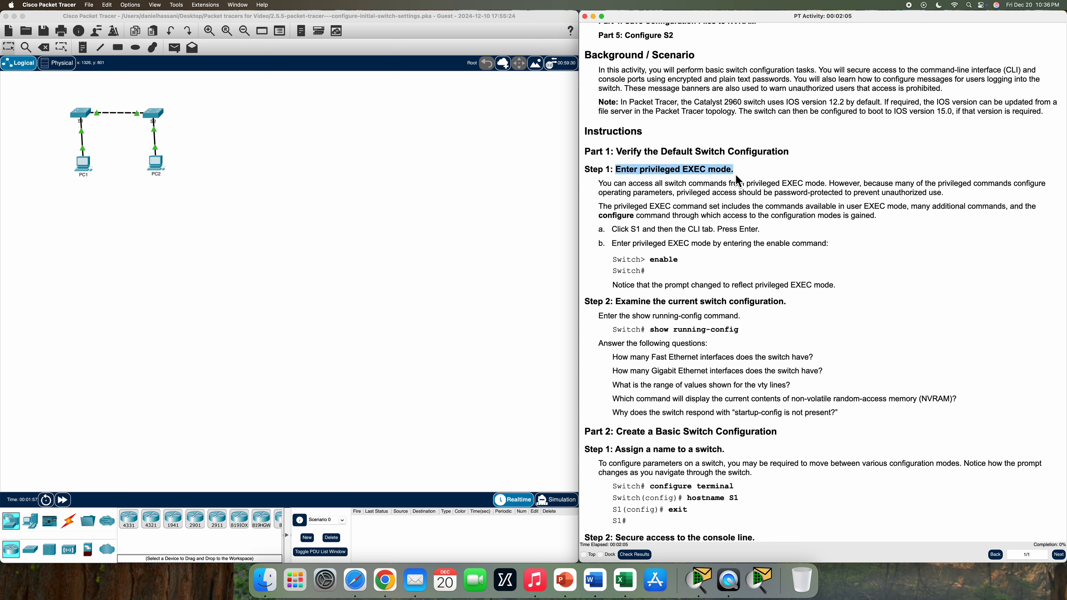
left_click(595, 184)
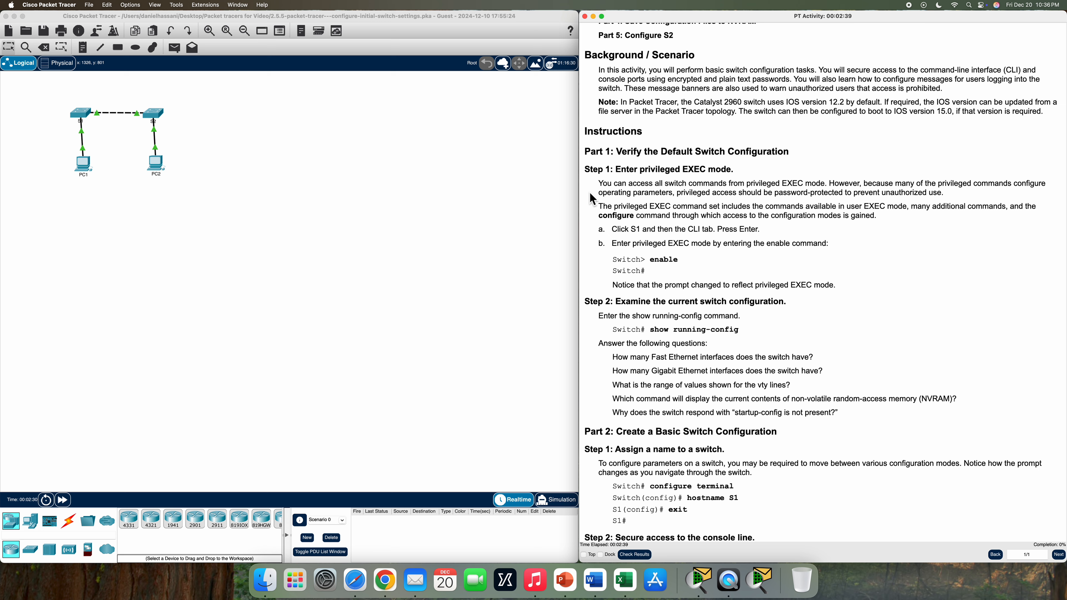
left_click(332, 194)
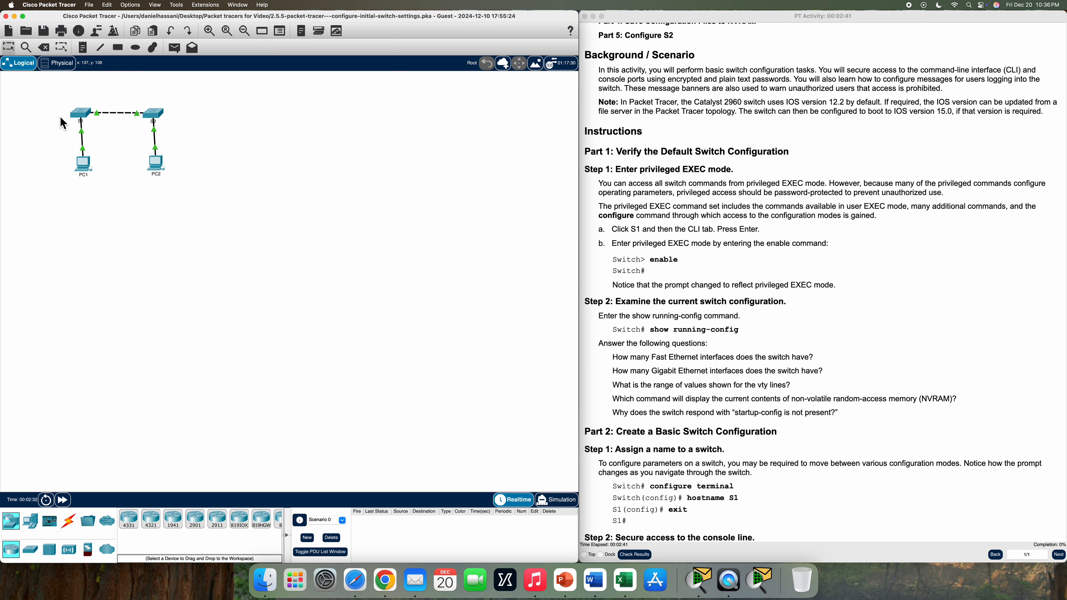
Open S1's CLI beside the instructions, run enable, and highlight the Step 2 heading
left_click(84, 119)
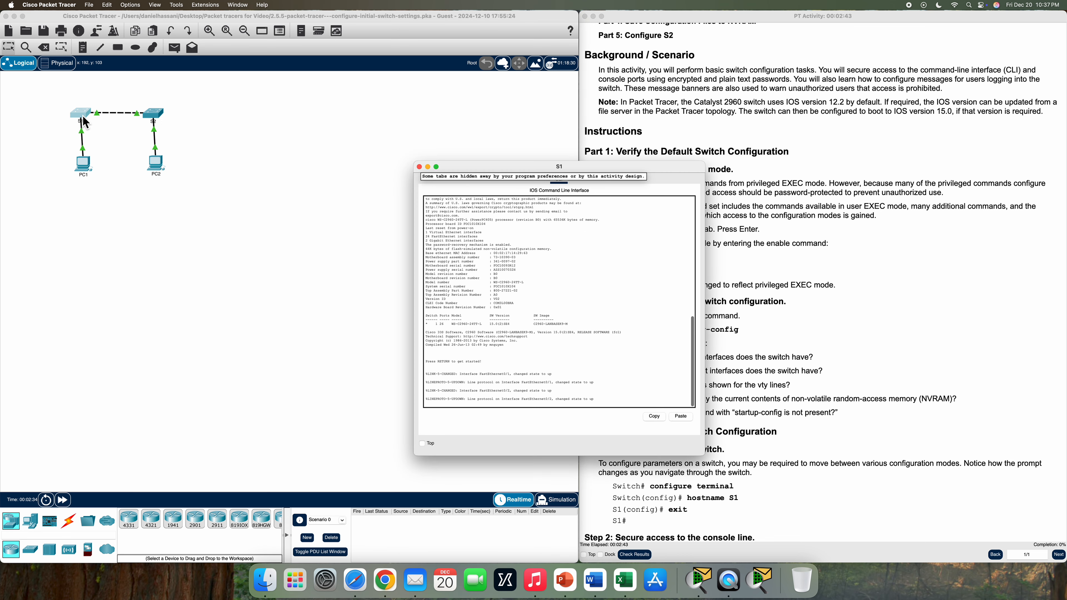
left_click_drag(592, 167, 466, 77)
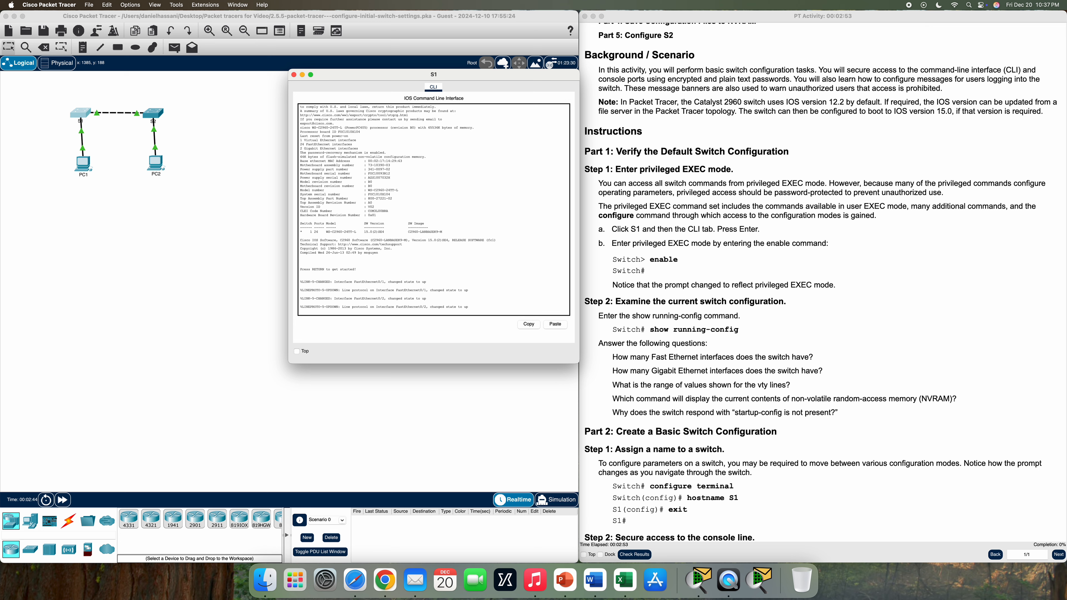
key("Return")
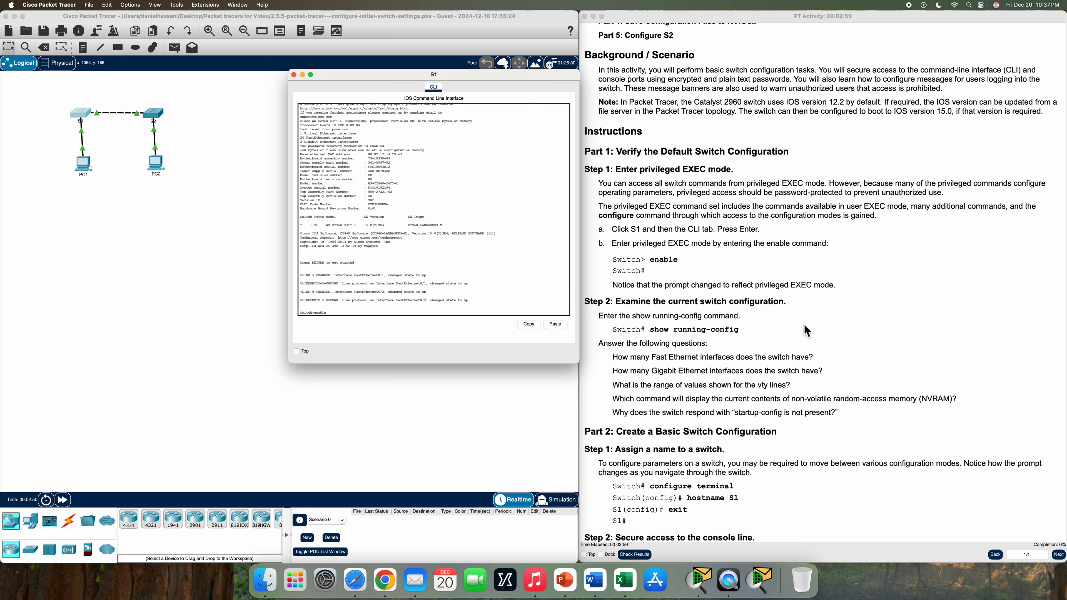
type("enable")
key("Return")
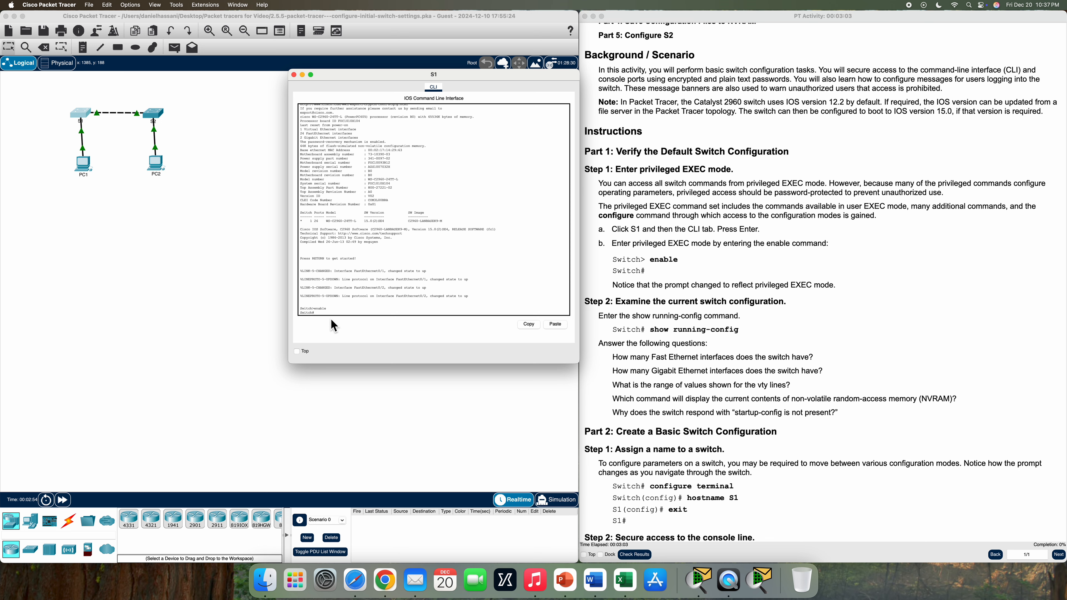
scroll(643, 325, "down", 3)
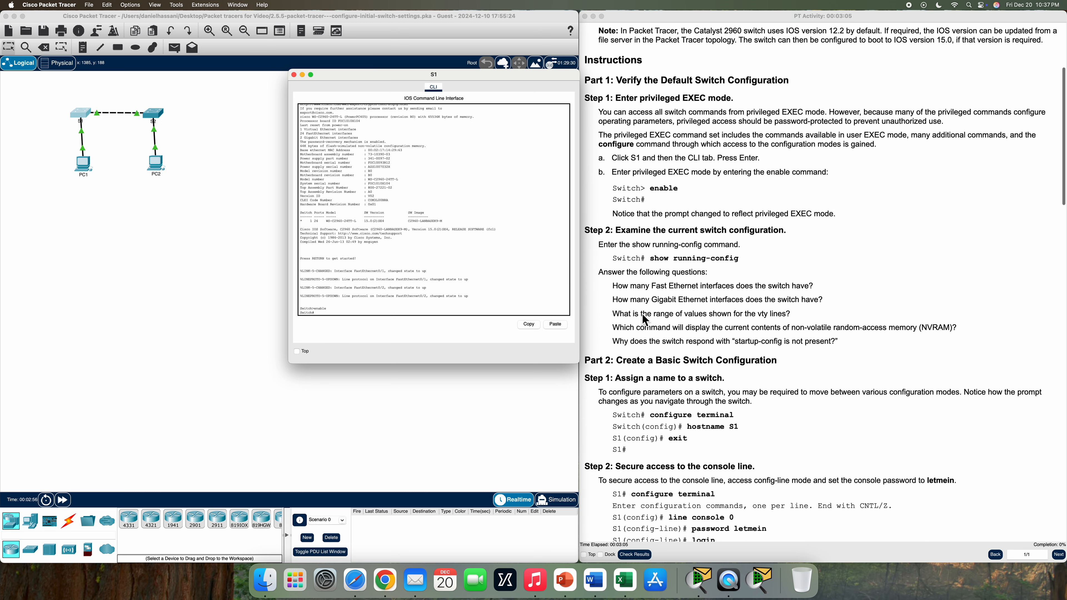
left_click_drag(616, 230, 796, 238)
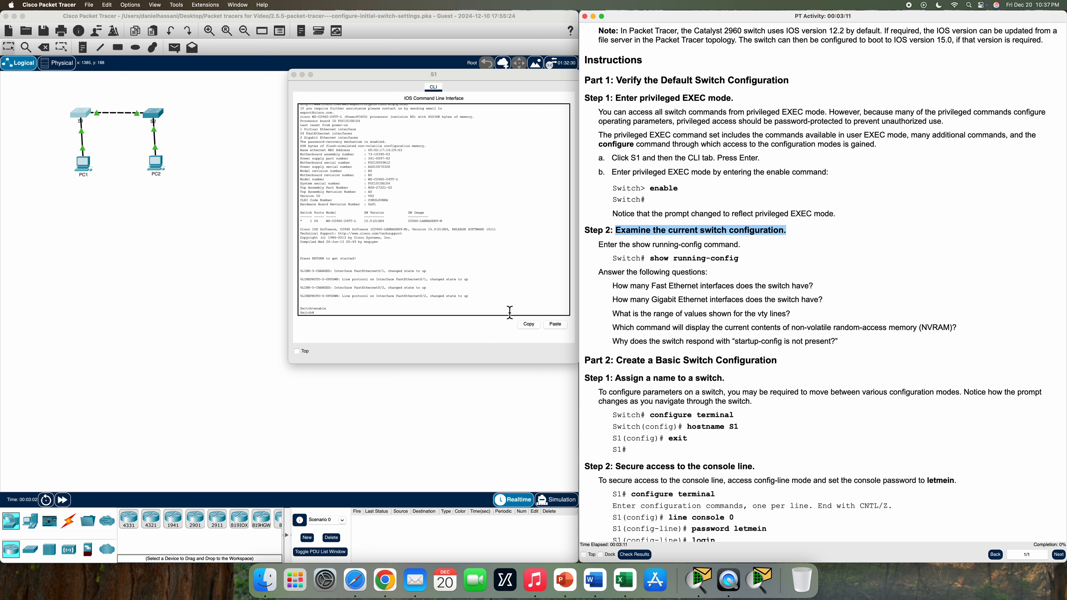
Page through S1's running configuration and highlight the GigabitEthernet interface and vty line entries
left_click(350, 316)
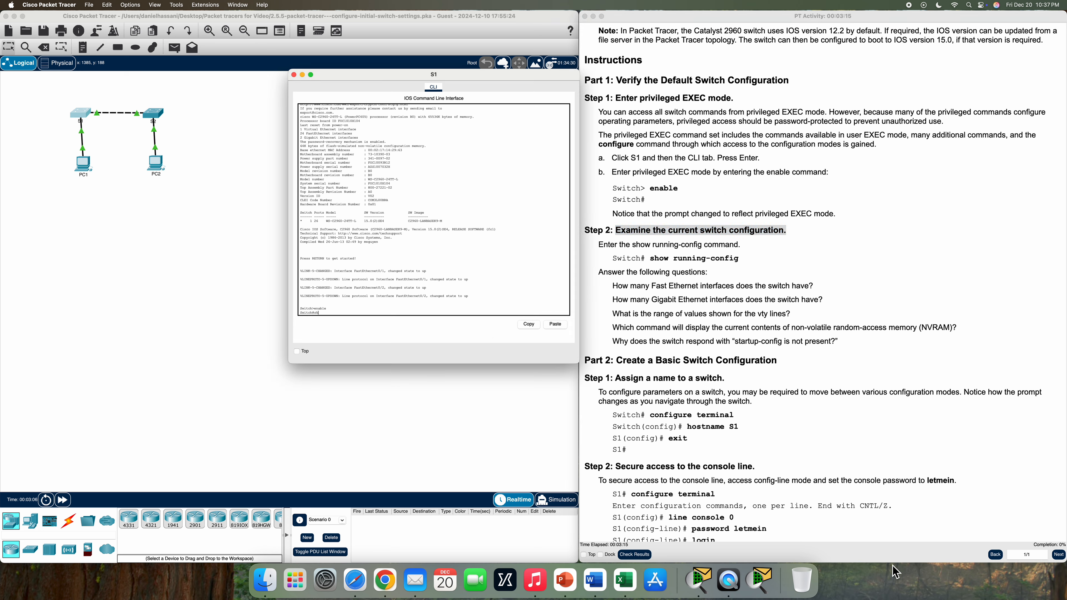
key("Return")
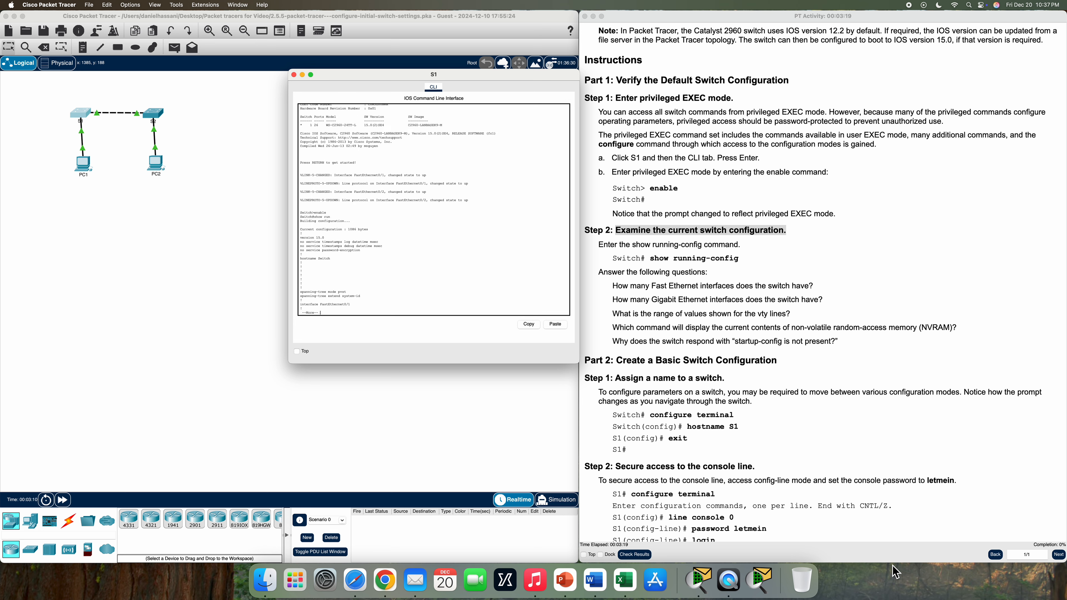
key("space")
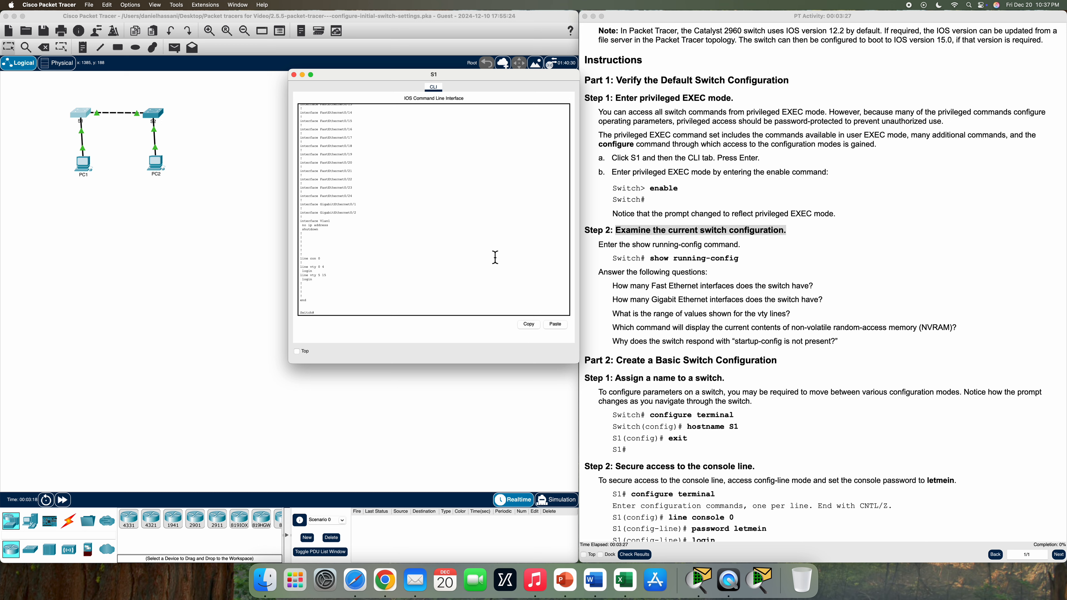
scroll(469, 258, "up", 3)
scroll(469, 258, "up", 10)
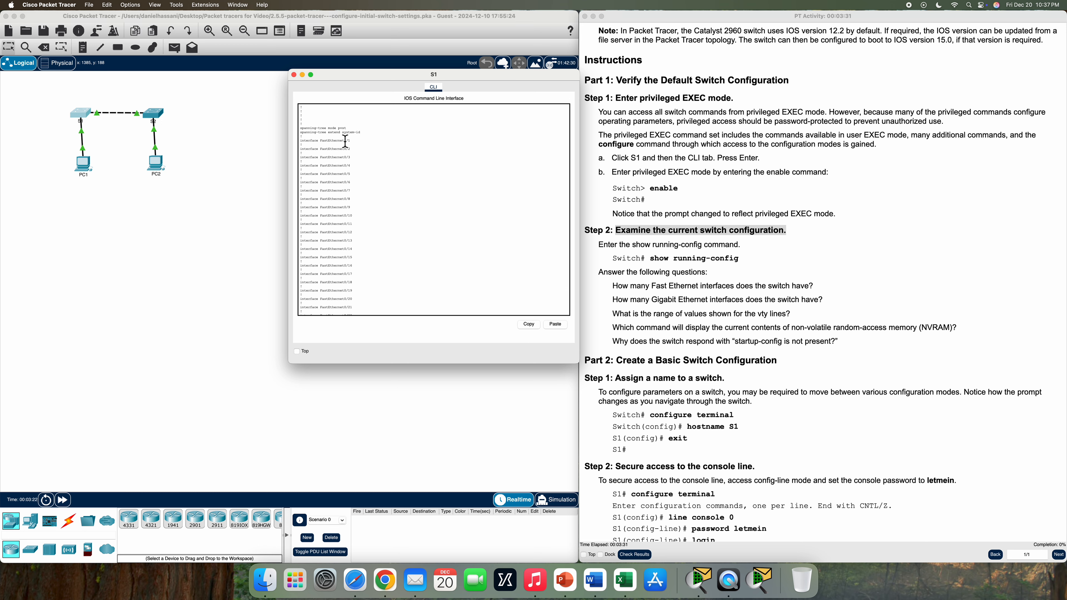
scroll(365, 177, "down", 8)
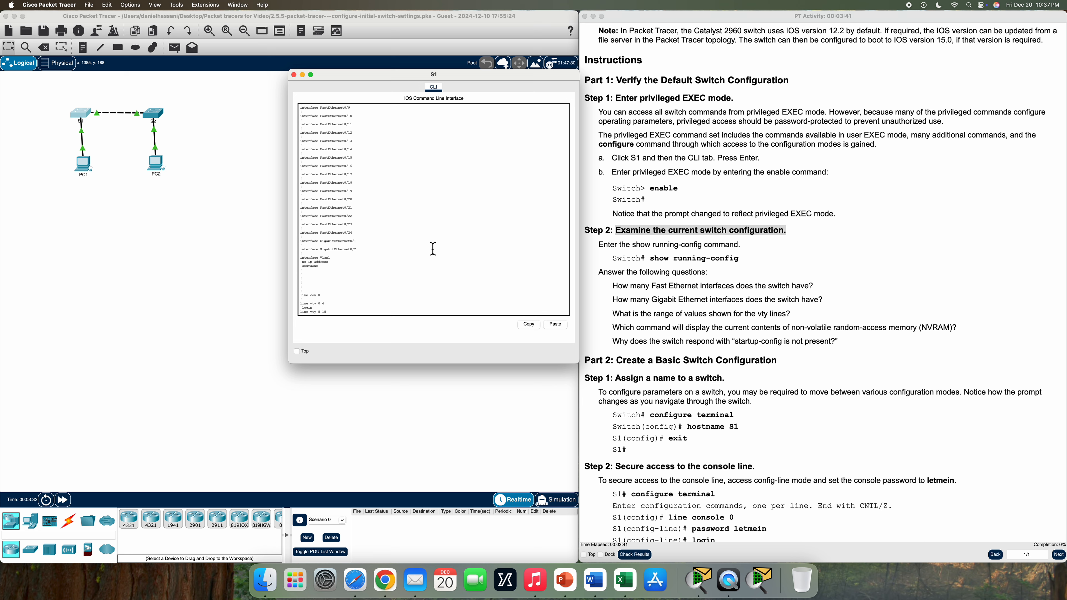
left_click_drag(367, 254, 299, 241)
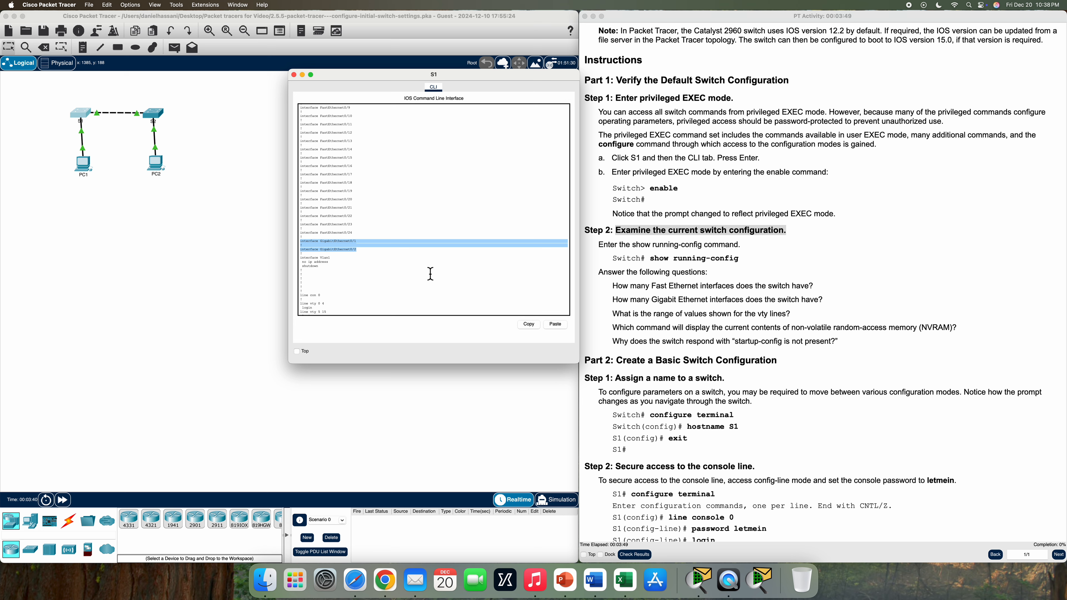
left_click(424, 281)
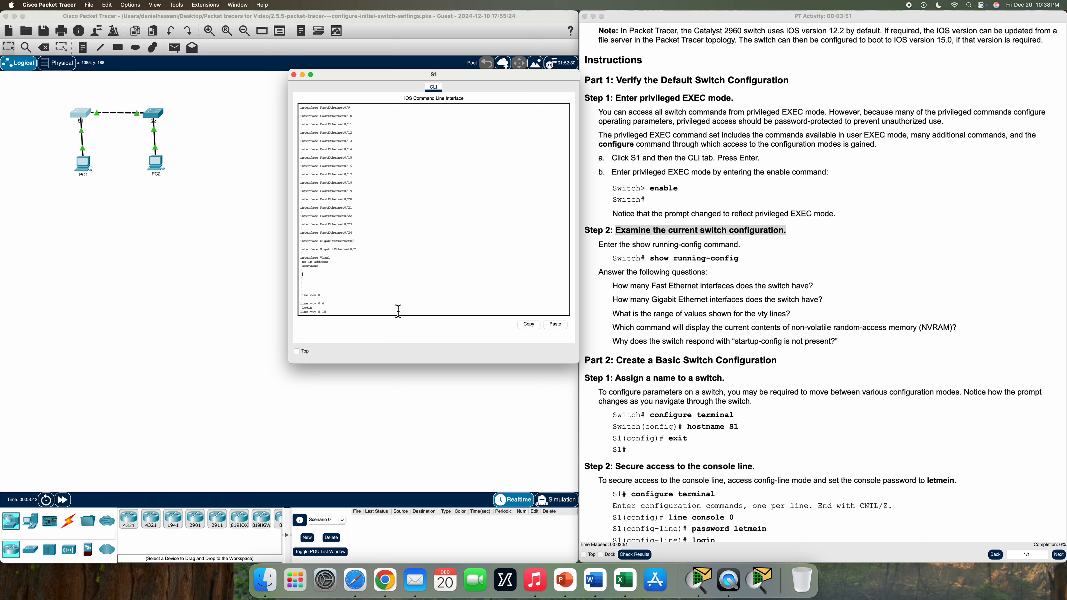
scroll(301, 307, "down", 3)
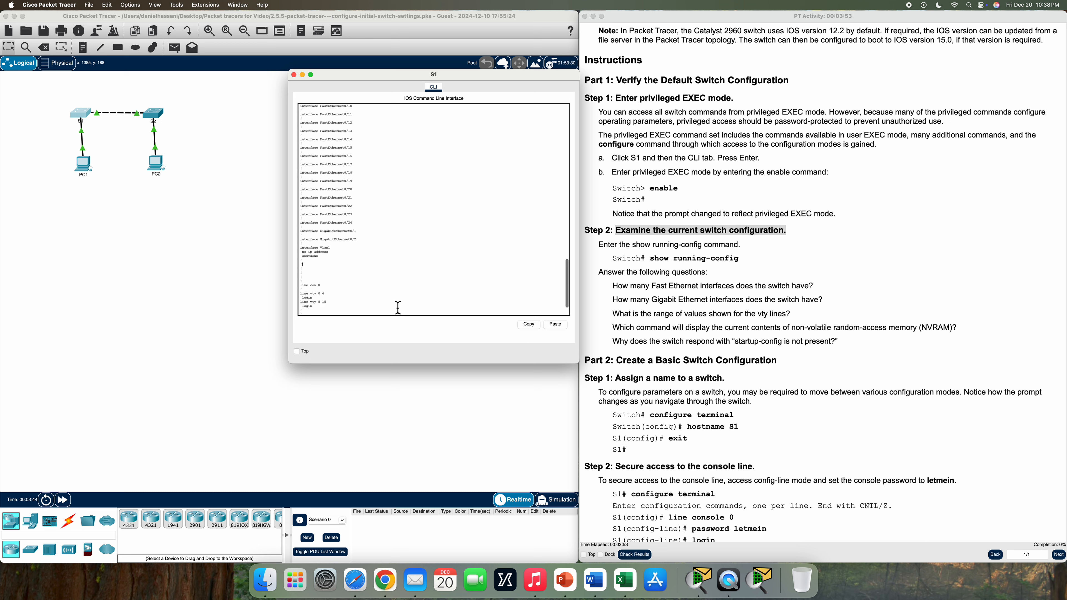
left_click_drag(300, 269, 401, 286)
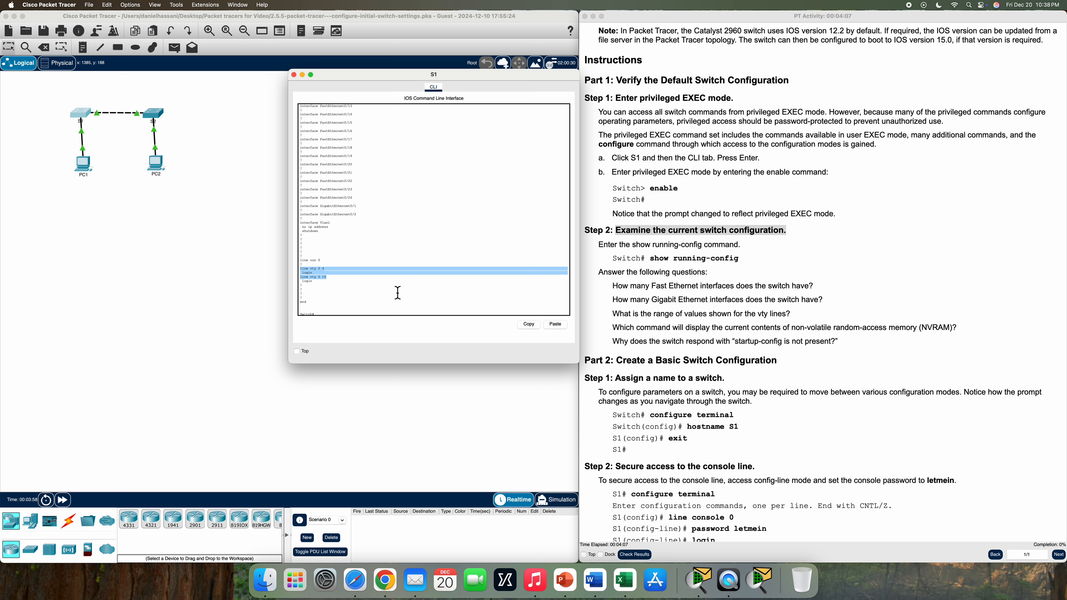
left_click(397, 291)
scroll(397, 297, "down", 1)
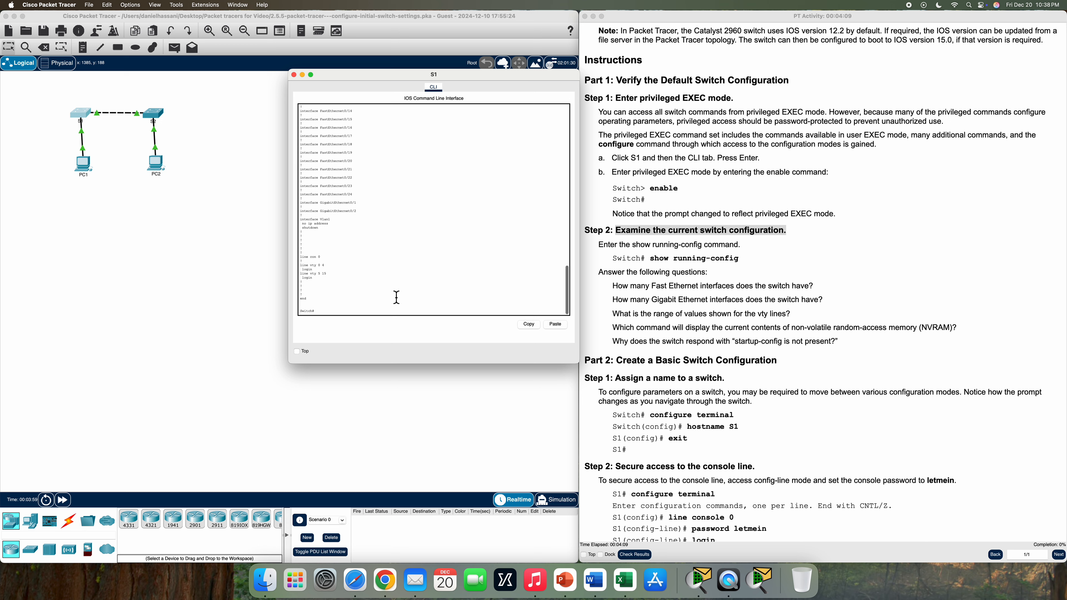
Run show start on S1 and note the 'startup-config is not present' response
left_click(351, 313)
key("Return")
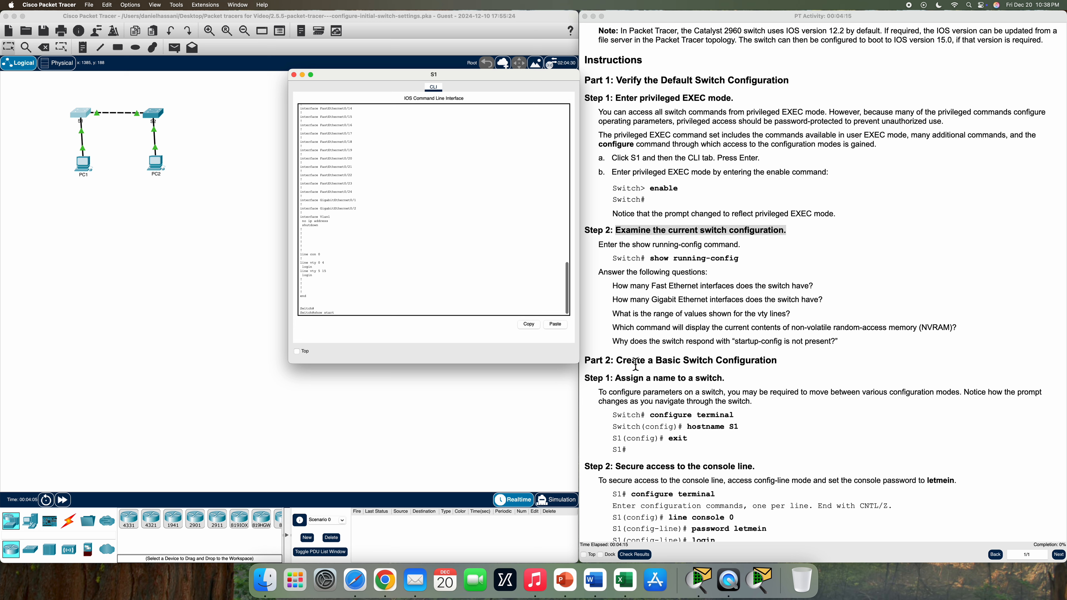
type("show start")
key("Return")
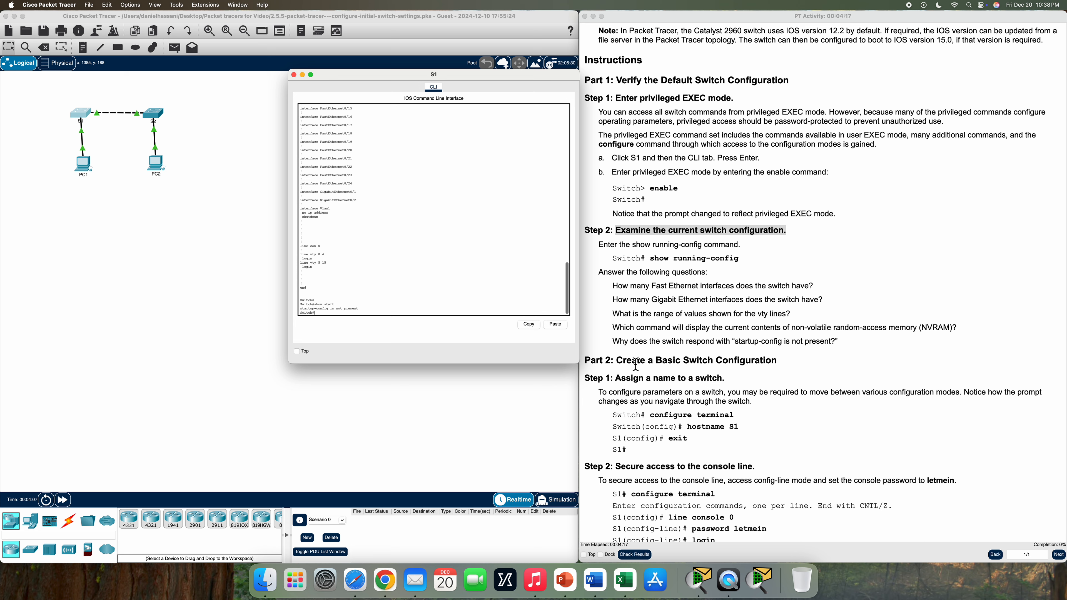
left_click_drag(359, 309, 300, 310)
left_click_drag(612, 342, 868, 345)
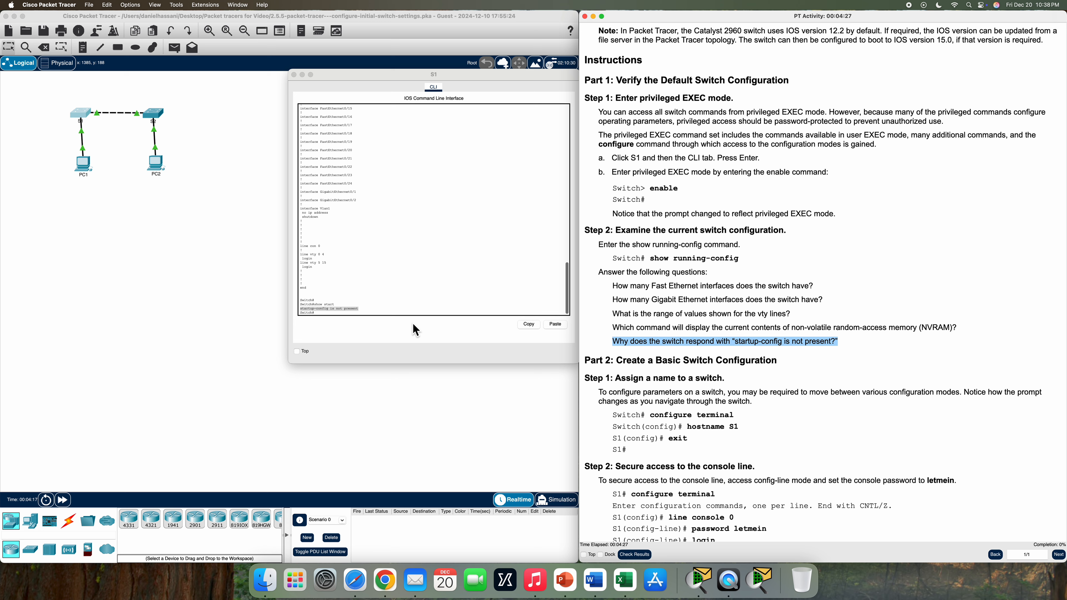
left_click(423, 312)
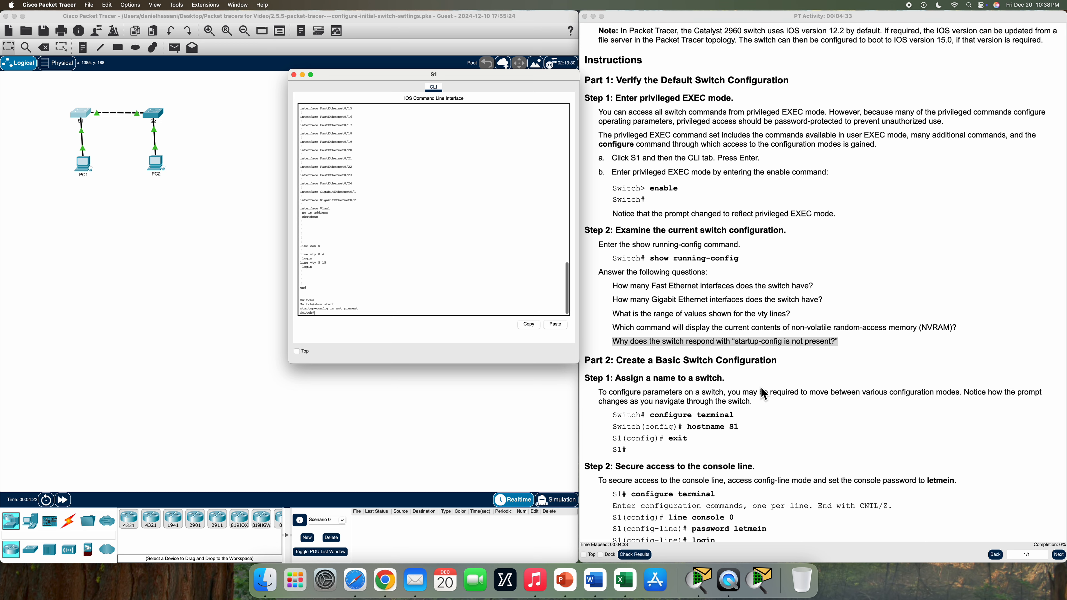
scroll(748, 393, "down", 5)
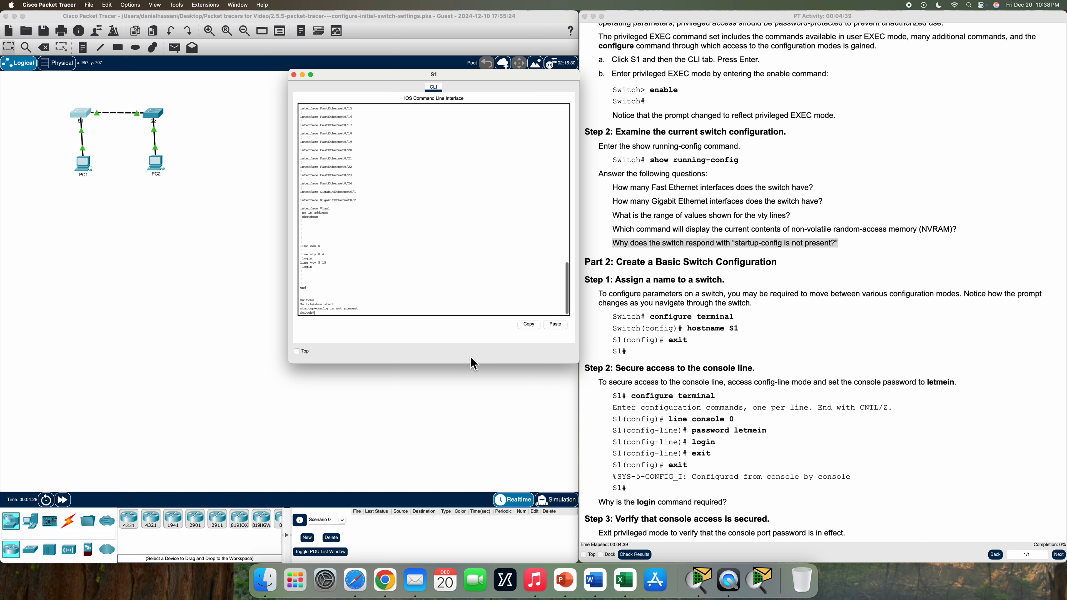
type("fig t")
key("Return")
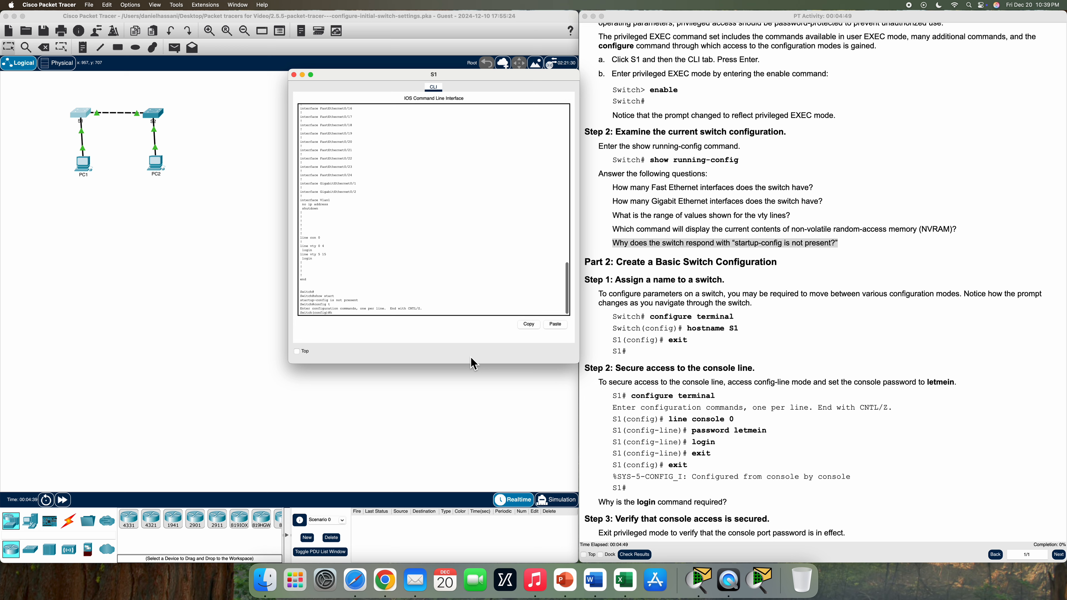
type("hostname S1")
key("Return")
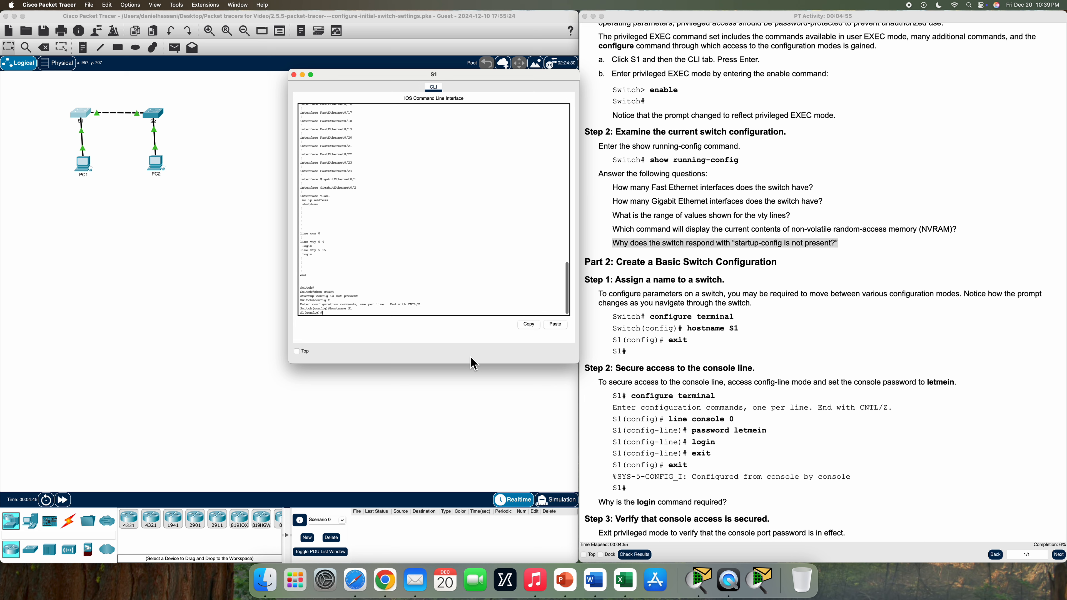
type("exit")
key("Return")
key("Return")
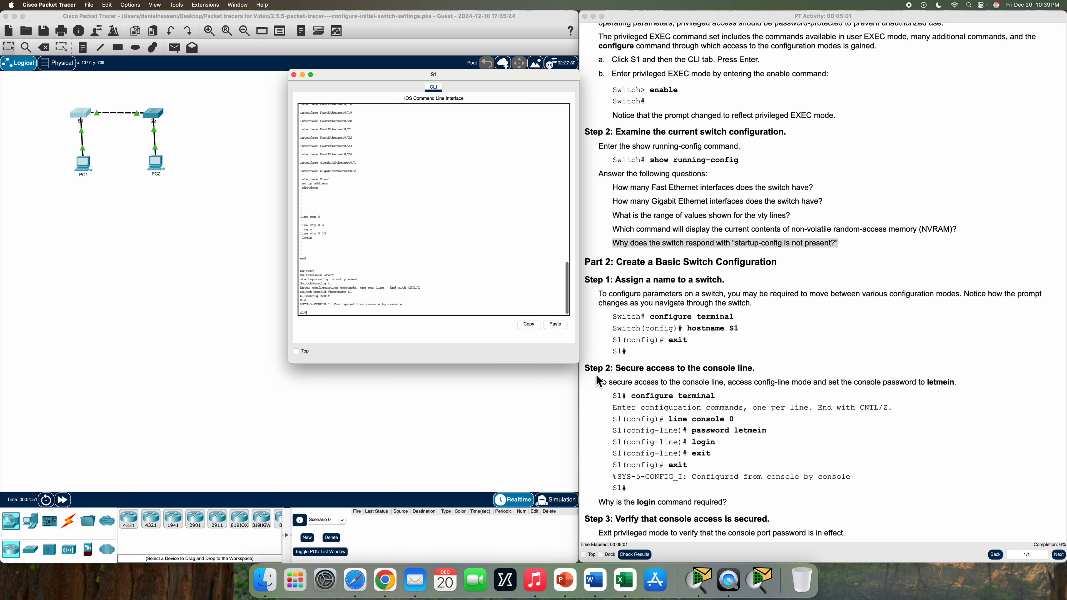
scroll(606, 384, "down", 3)
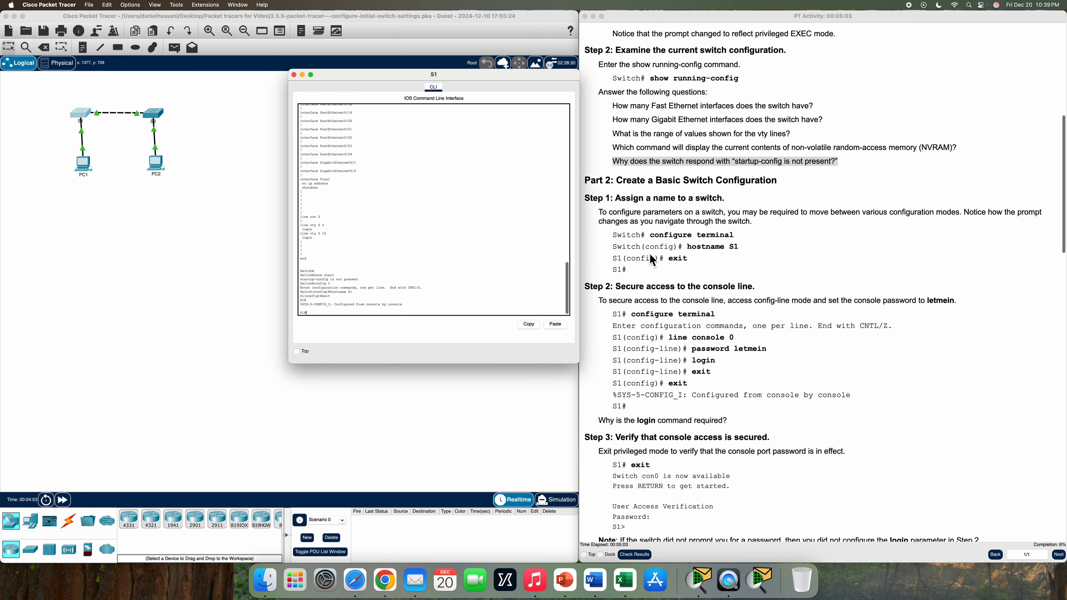
scroll(657, 265, "down", 2)
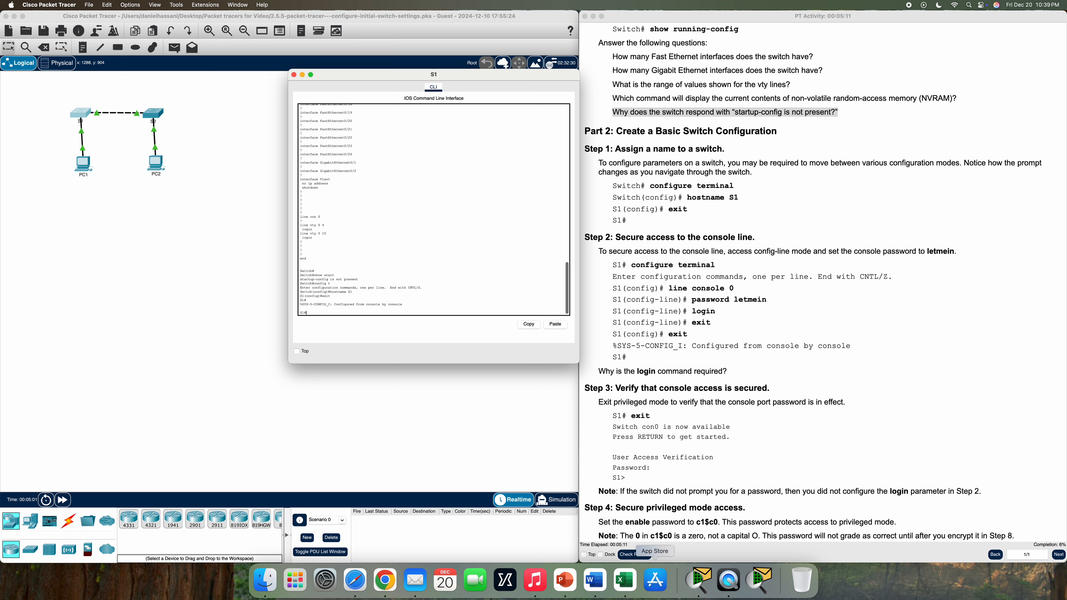
On S1, give line console 0 a password with login, then exit back to S1#
type("config)")
key("Return")
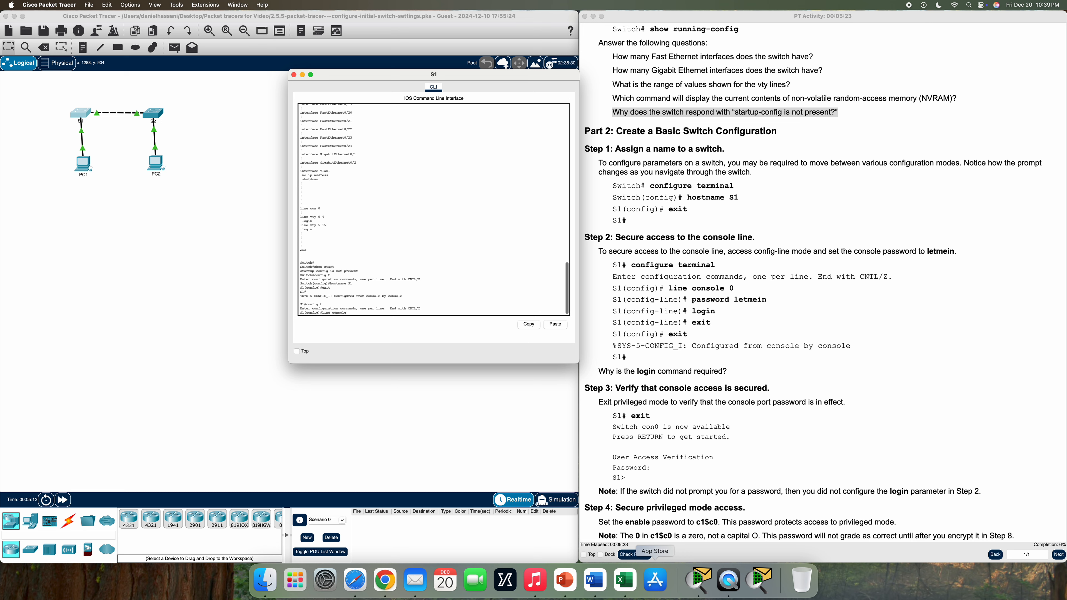
type("line console 0")
key("Return")
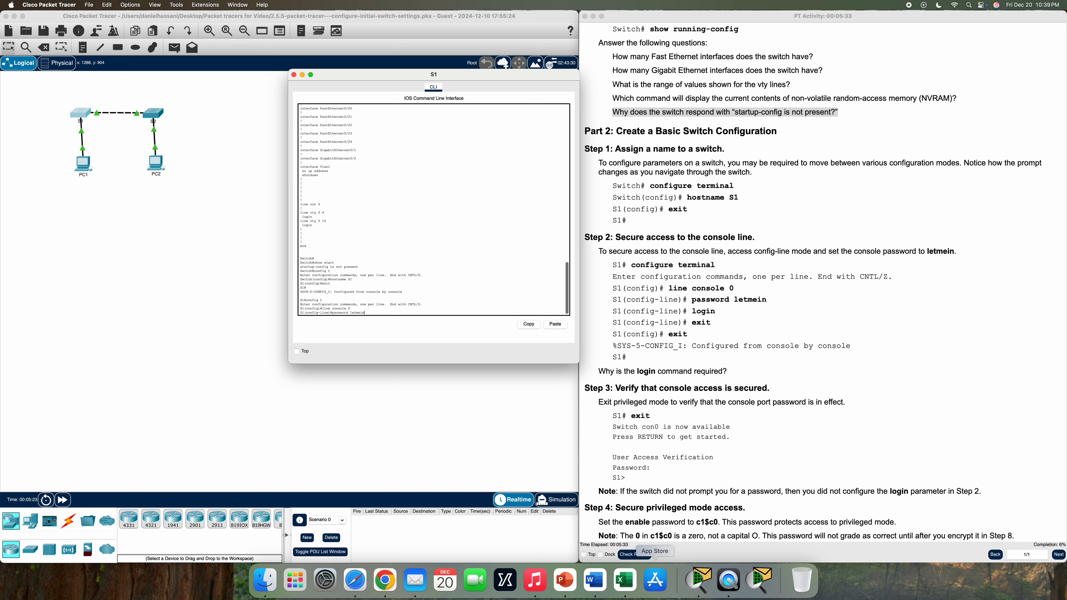
key("Return")
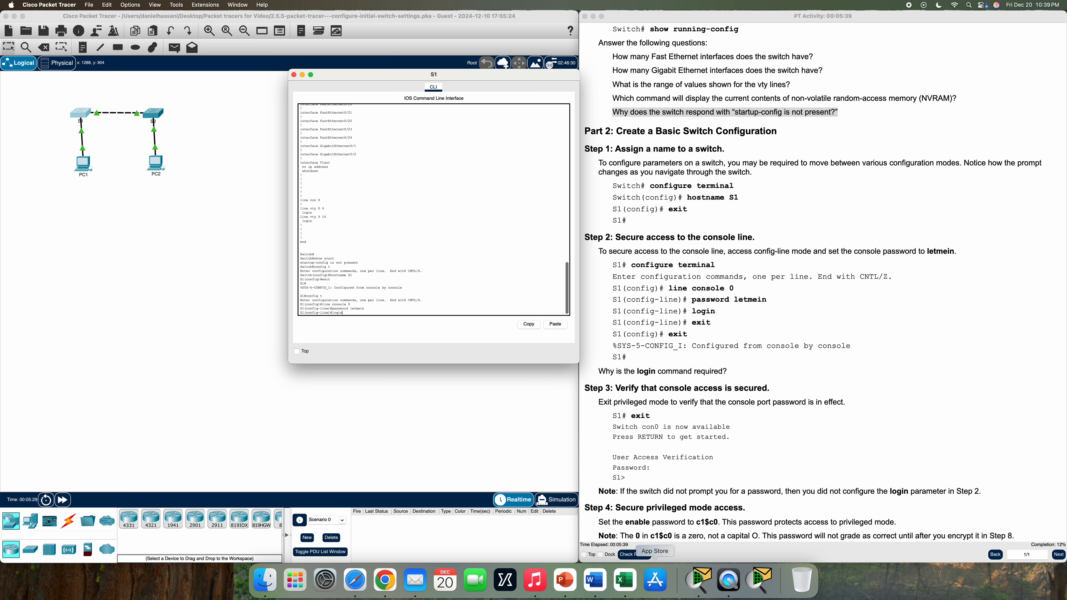
key("Return")
type("ex")
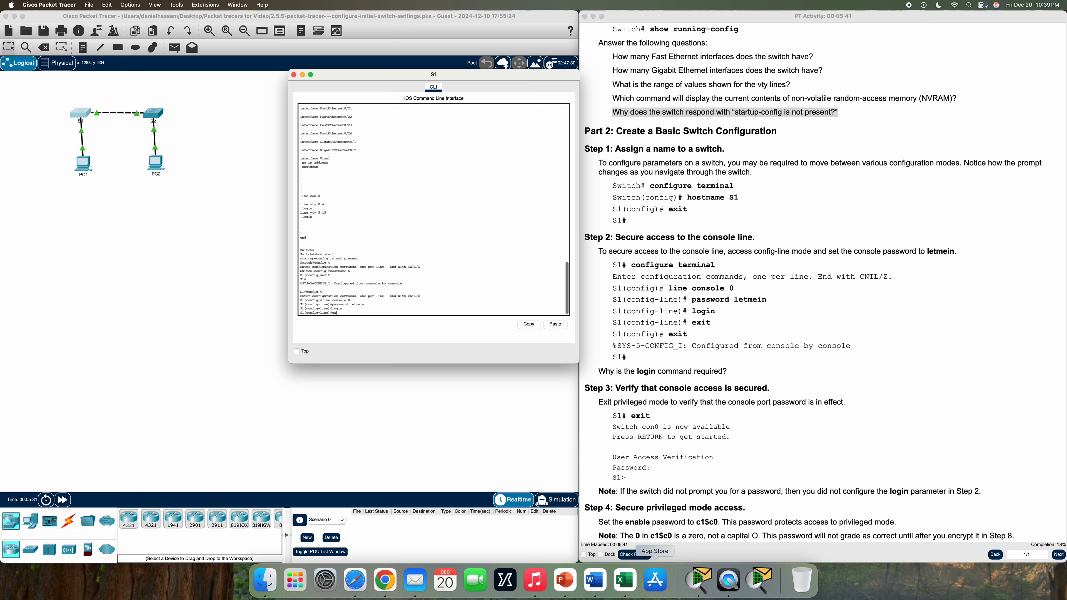
key("Return")
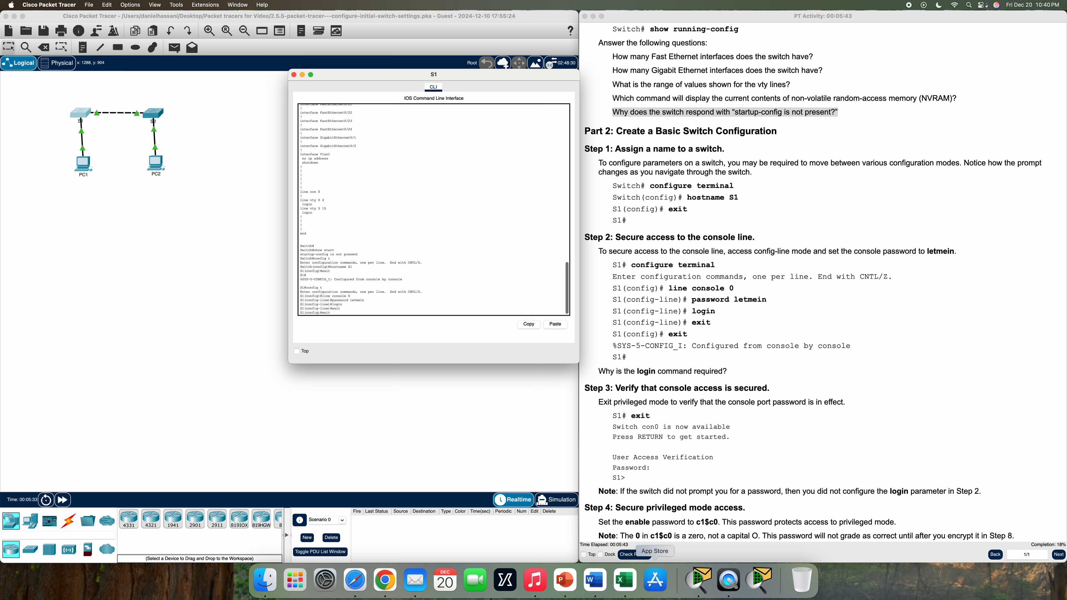
key("Return")
key("Return")
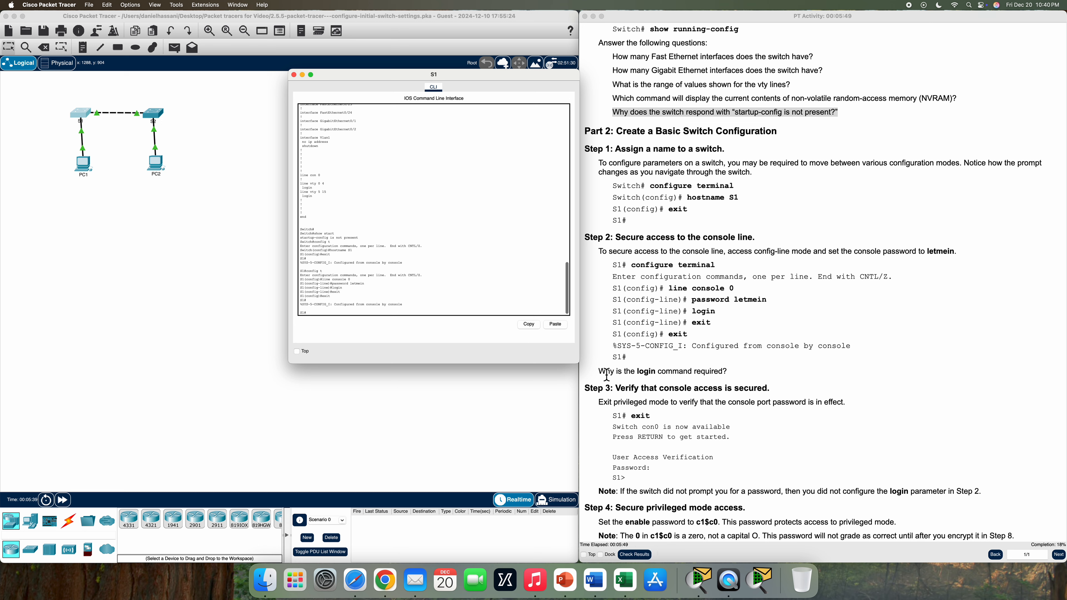
left_click_drag(599, 371, 748, 386)
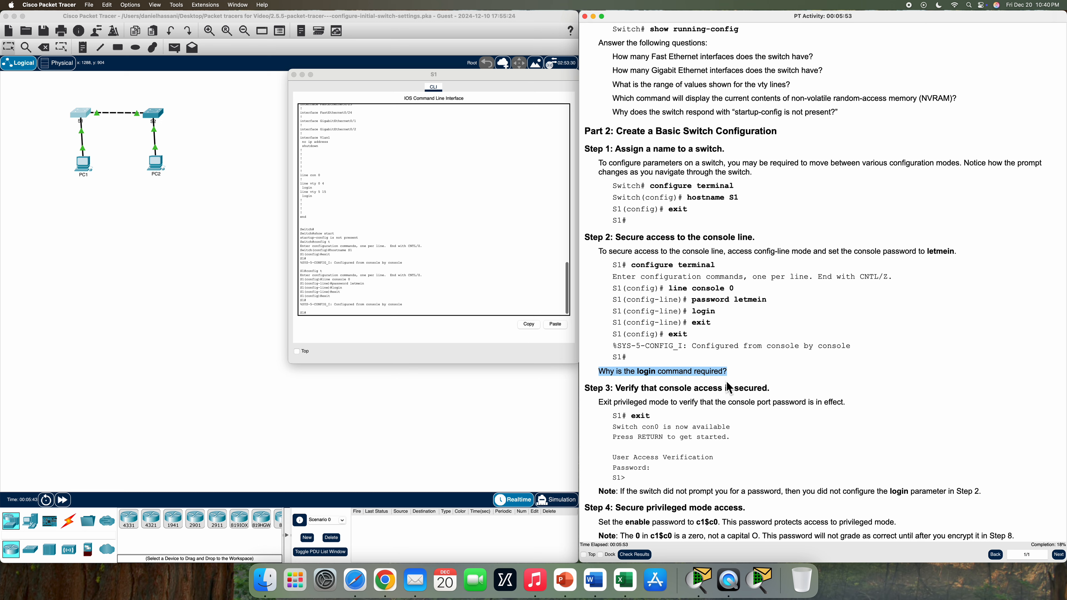
Log out of S1, log back in with the console password, and run enable
left_click(731, 382)
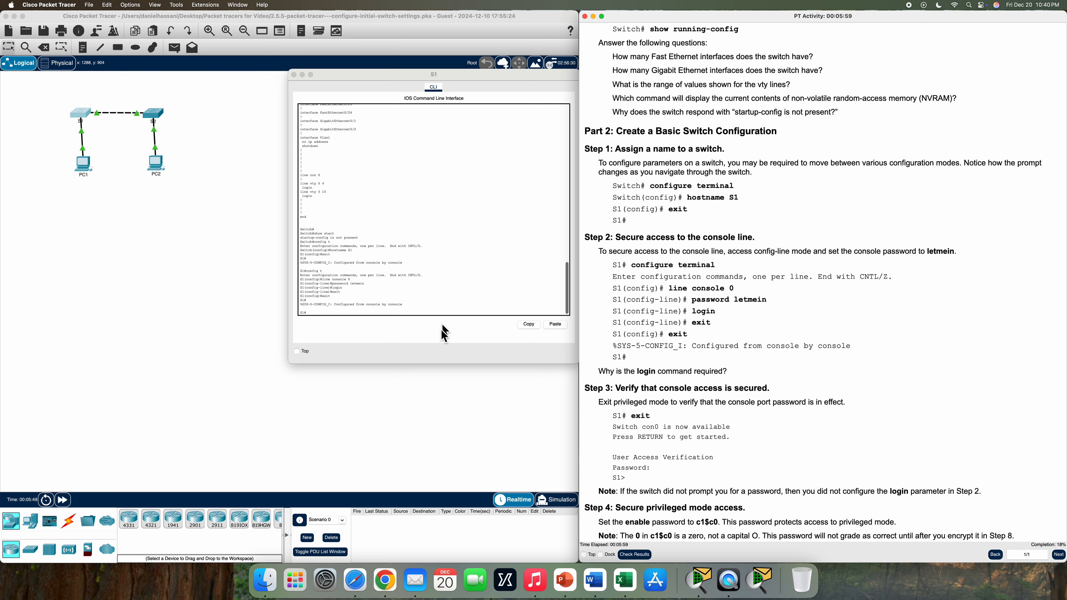
left_click(401, 316)
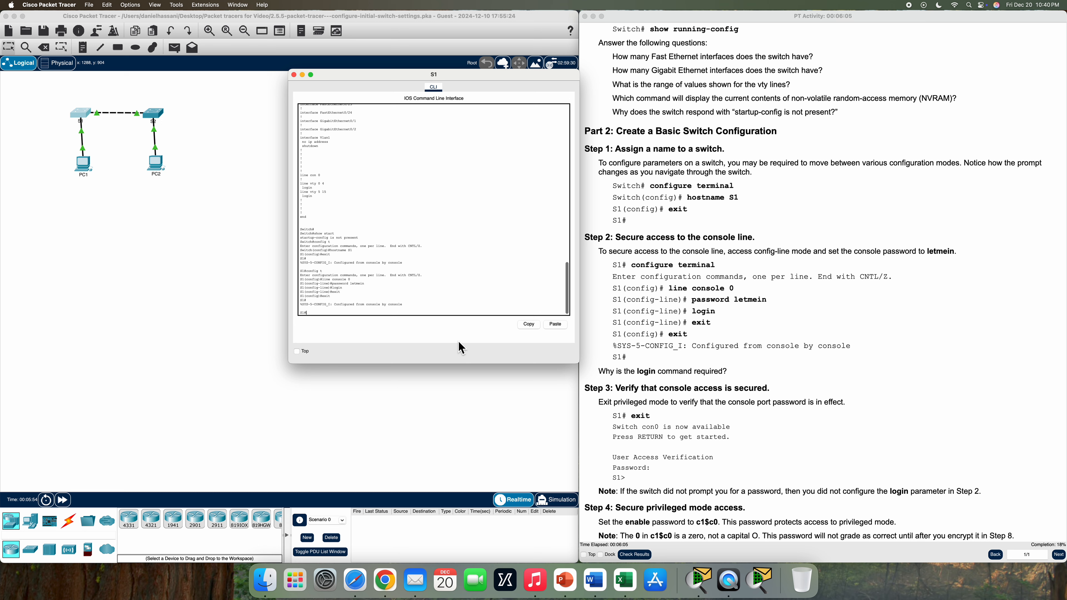
type("exit")
key("Return")
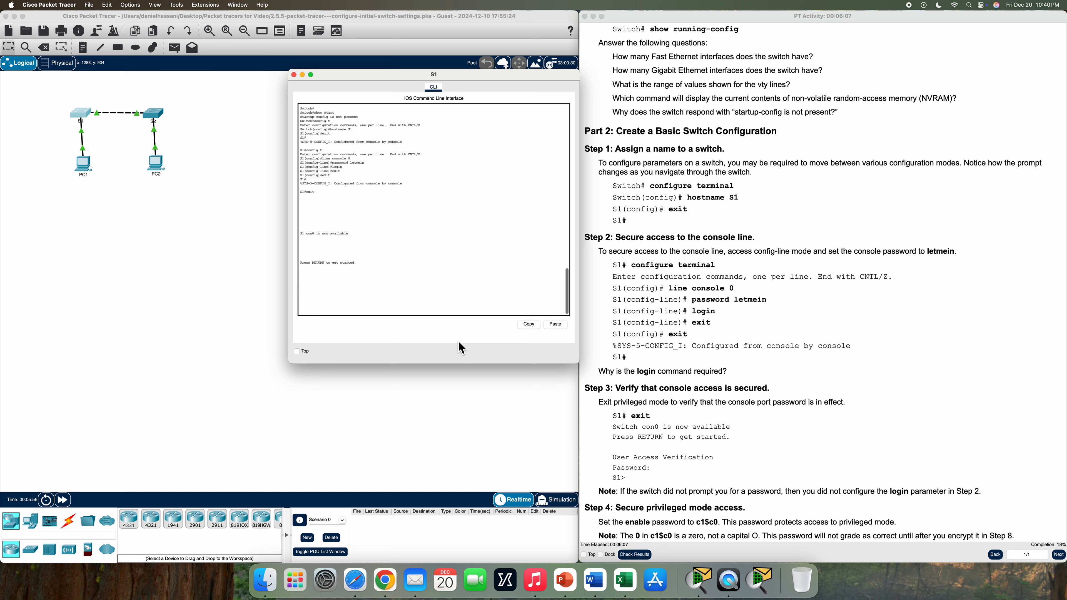
key("Return")
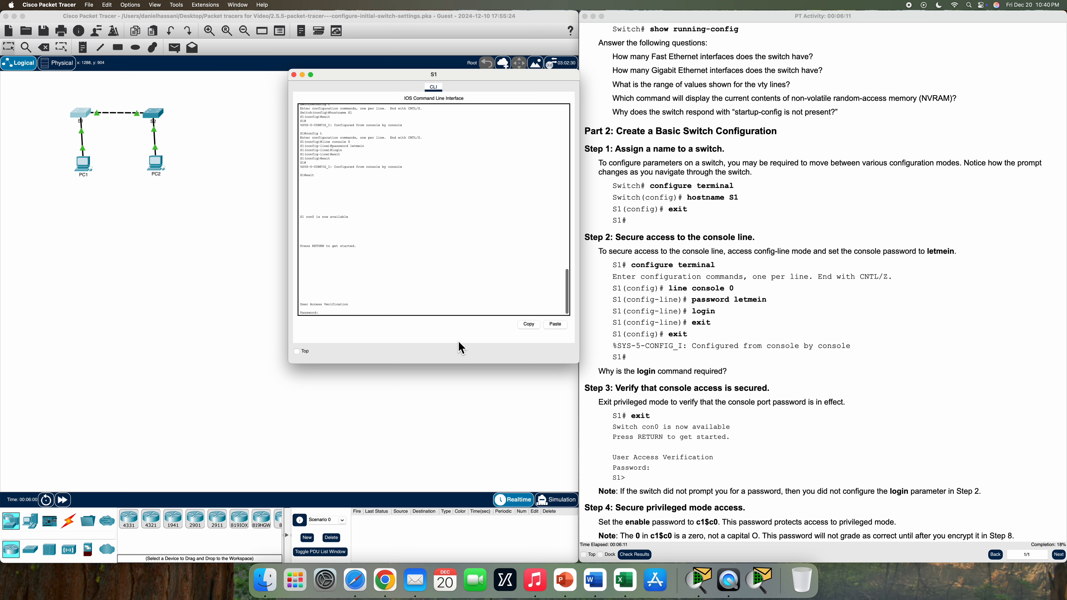
key("Return")
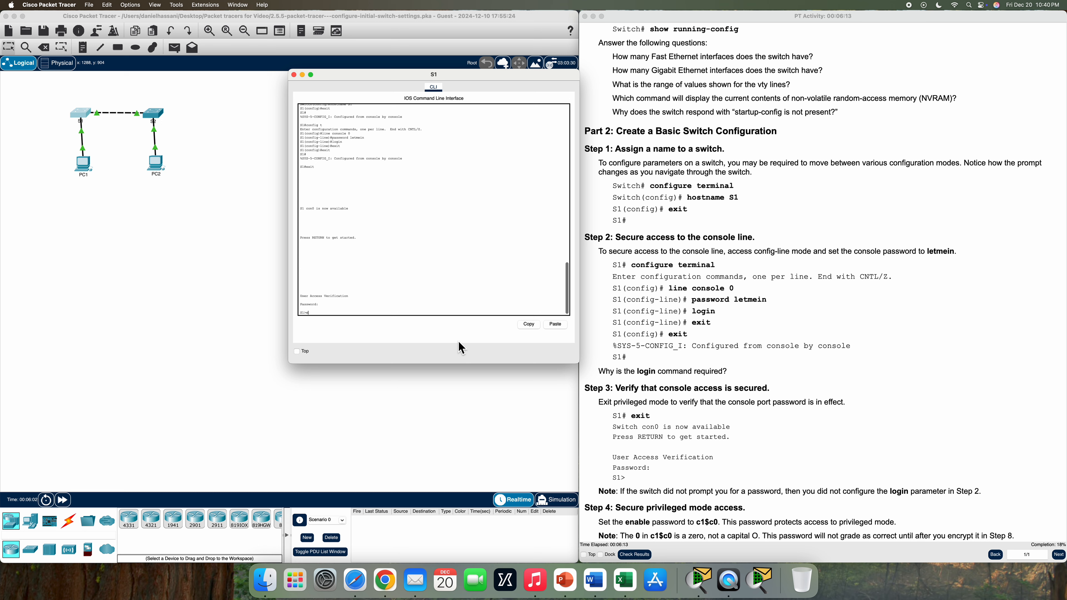
type("enable")
key("Return")
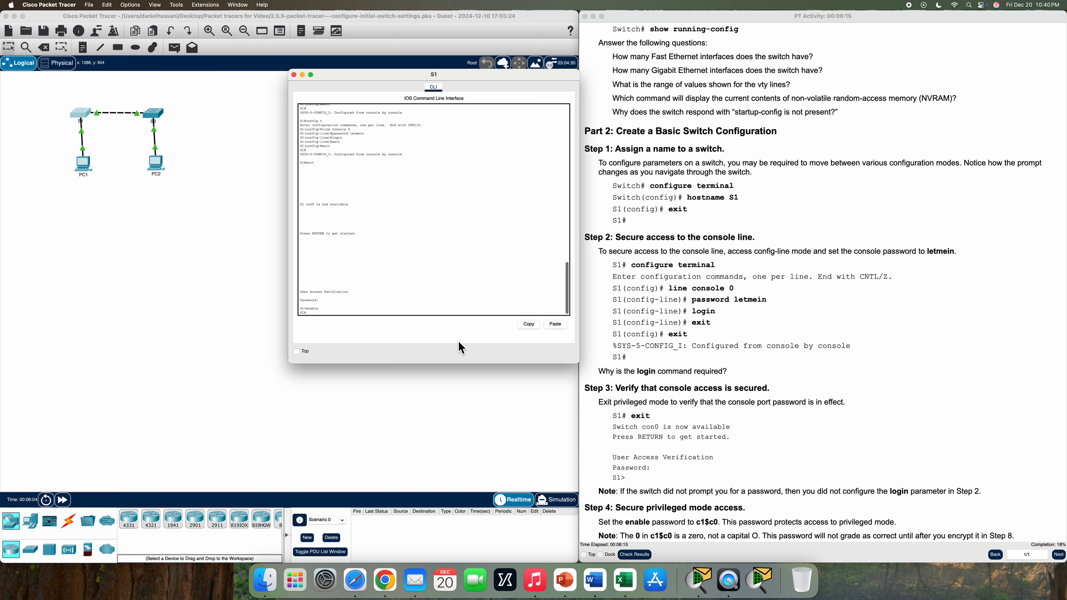
Scroll the instructions to highlight the Step 3 verification and Step 4 text
scroll(706, 363, "down", 3)
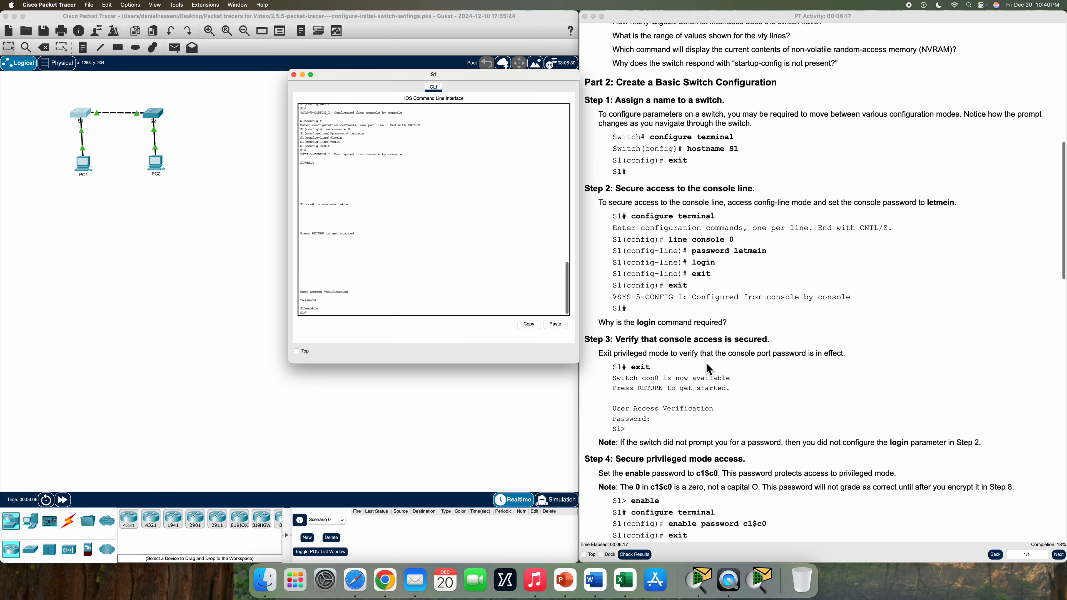
scroll(730, 366, "down", 3)
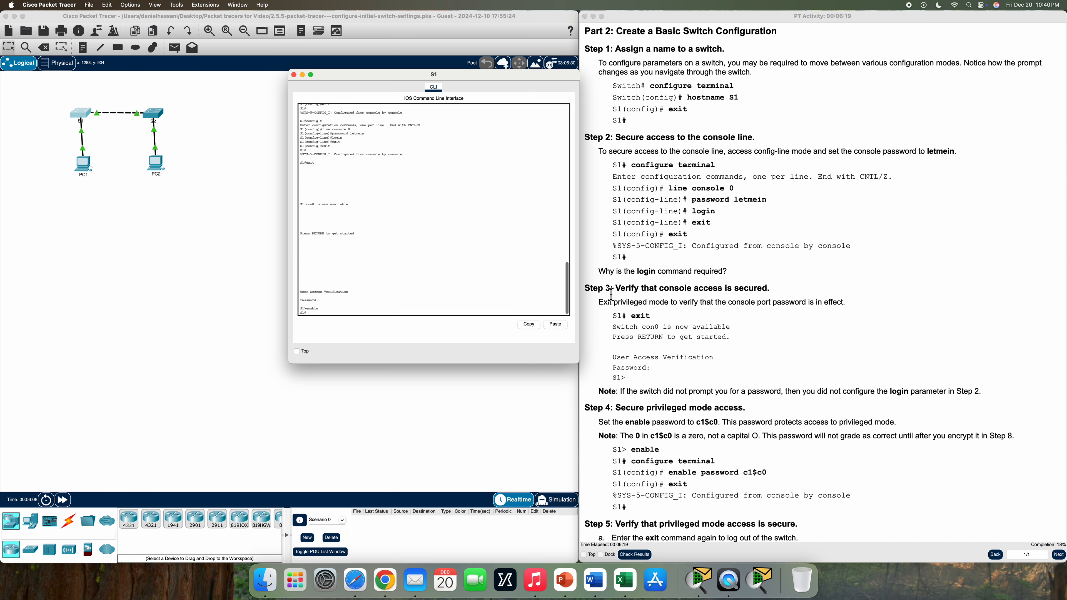
left_click_drag(616, 288, 718, 378)
scroll(719, 378, "down", 2)
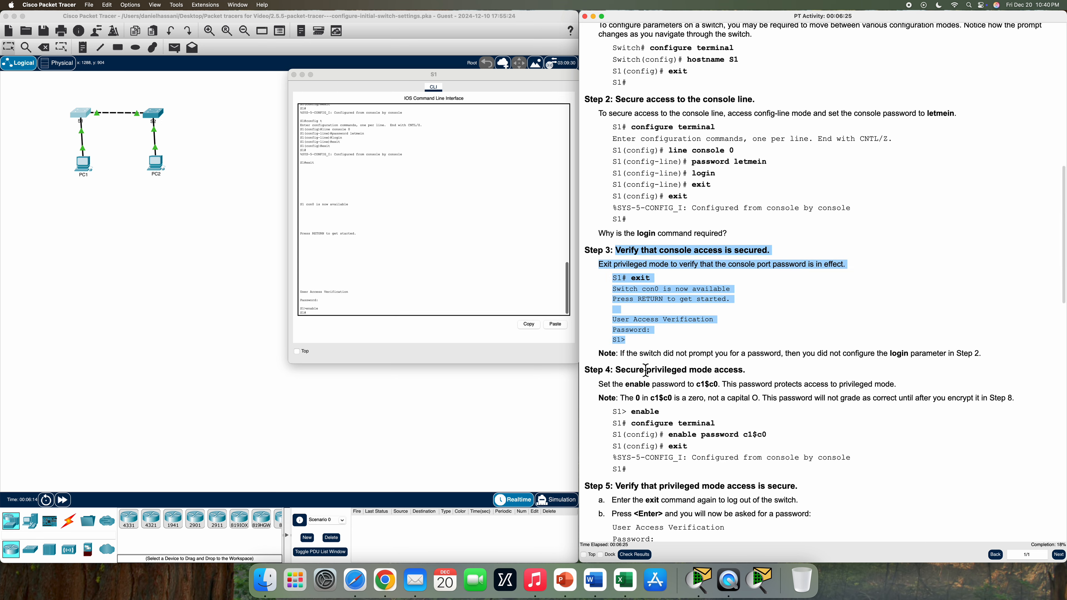
scroll(644, 369, "down", 10)
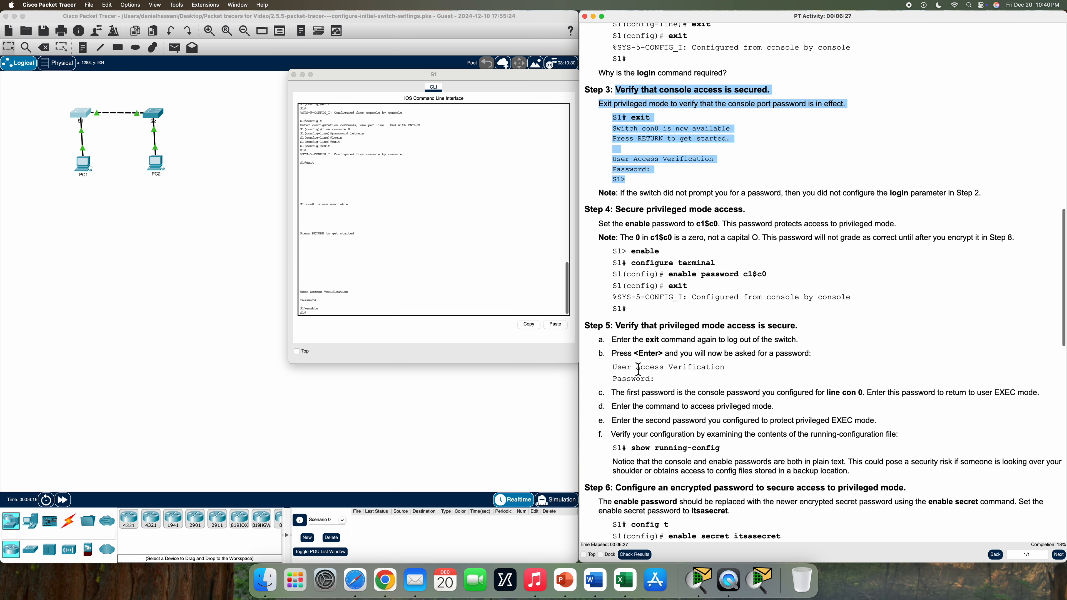
scroll(638, 368, "down", 1)
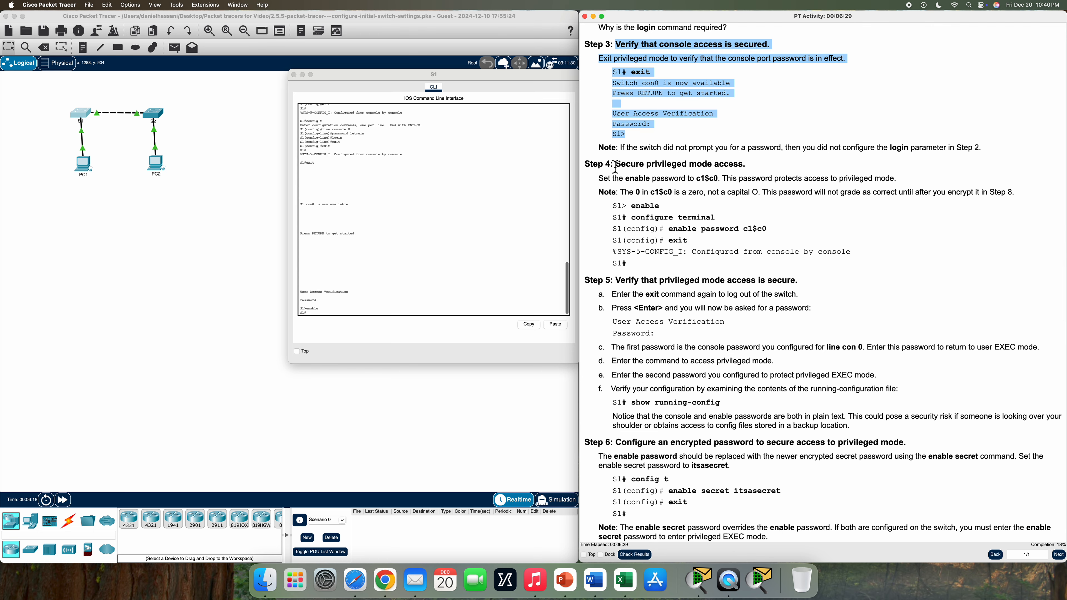
left_click_drag(616, 167, 756, 184)
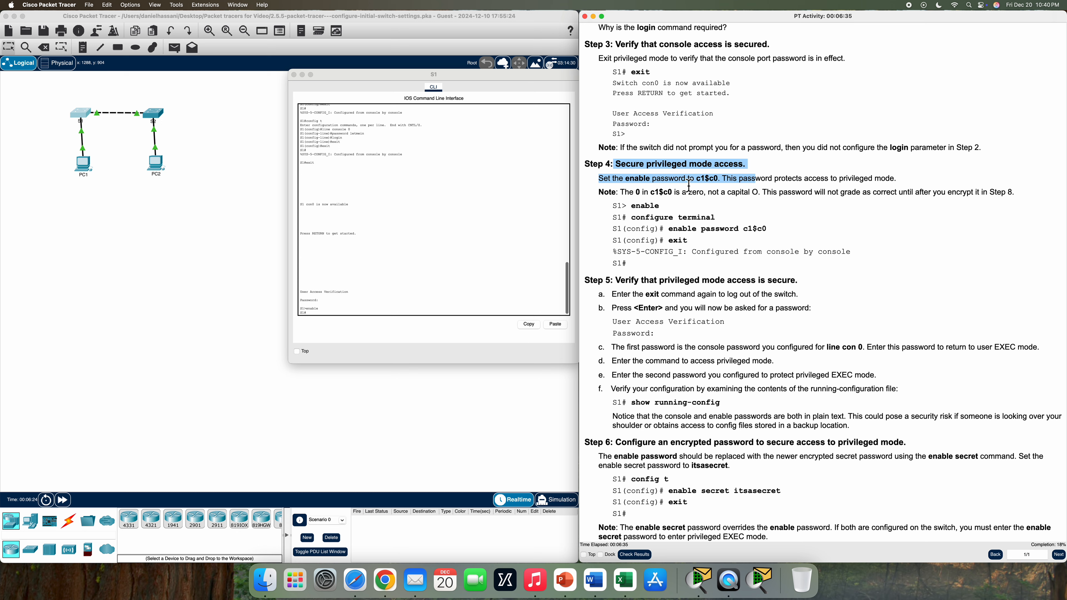
In global configuration, set an enable password on S1 and exit to the S1# prompt
left_click(329, 316)
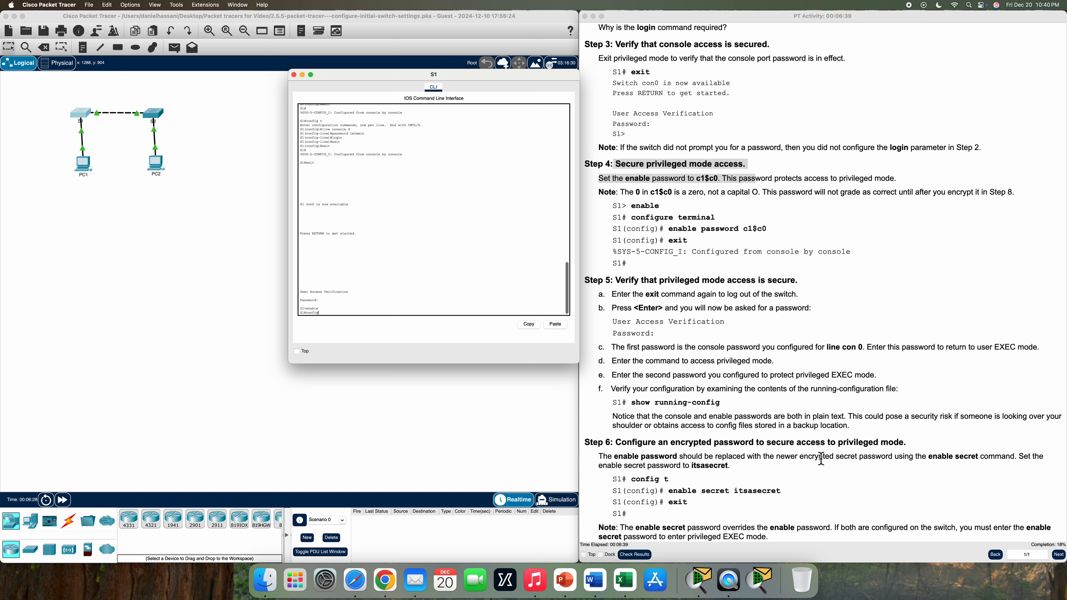
key("Return")
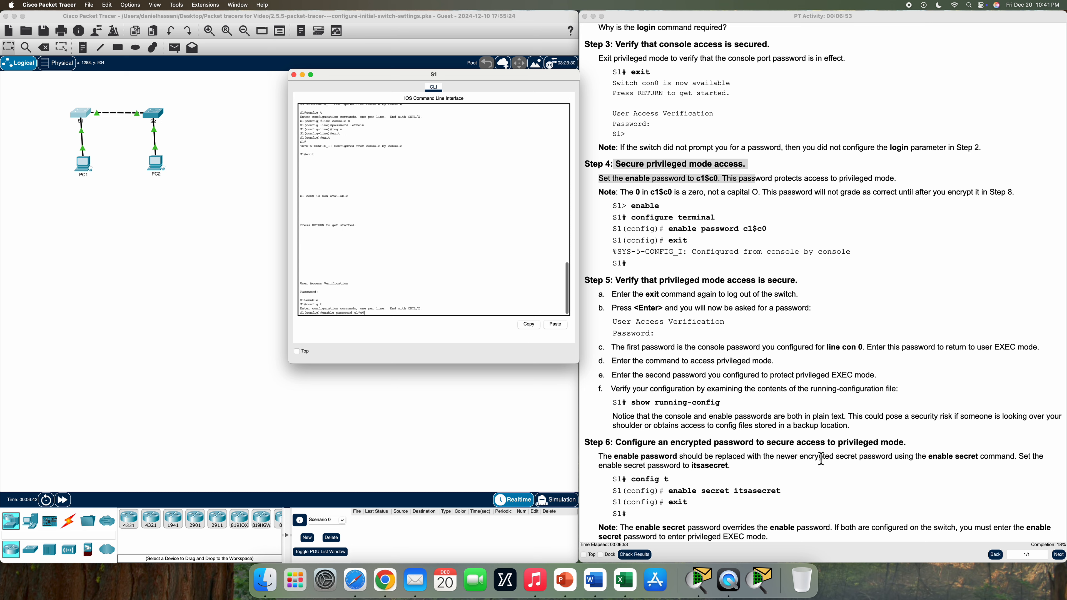
key("Return")
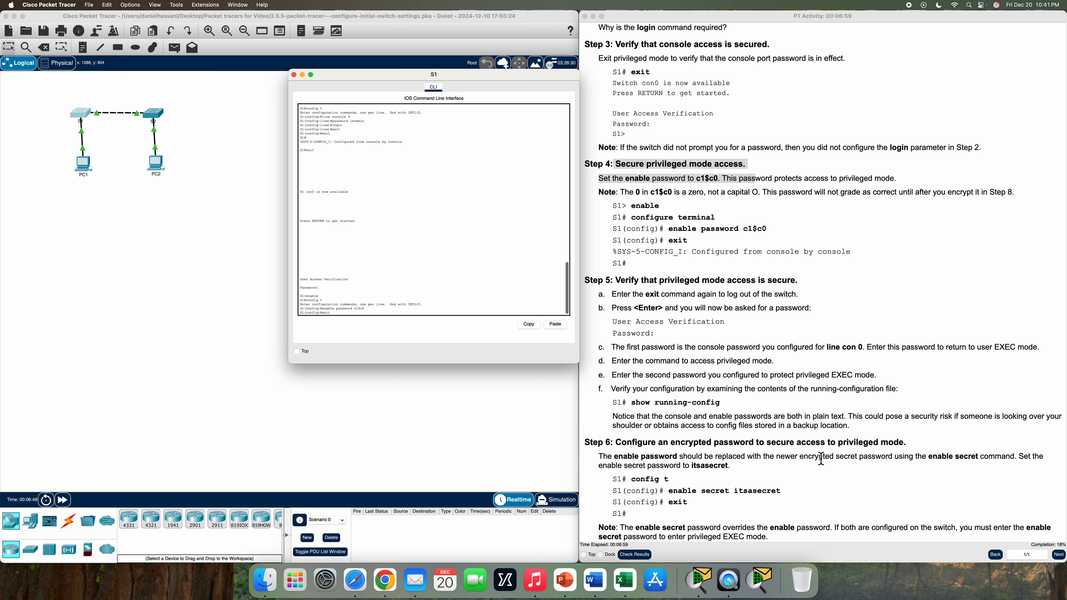
type("exit")
key("Return")
key("Return")
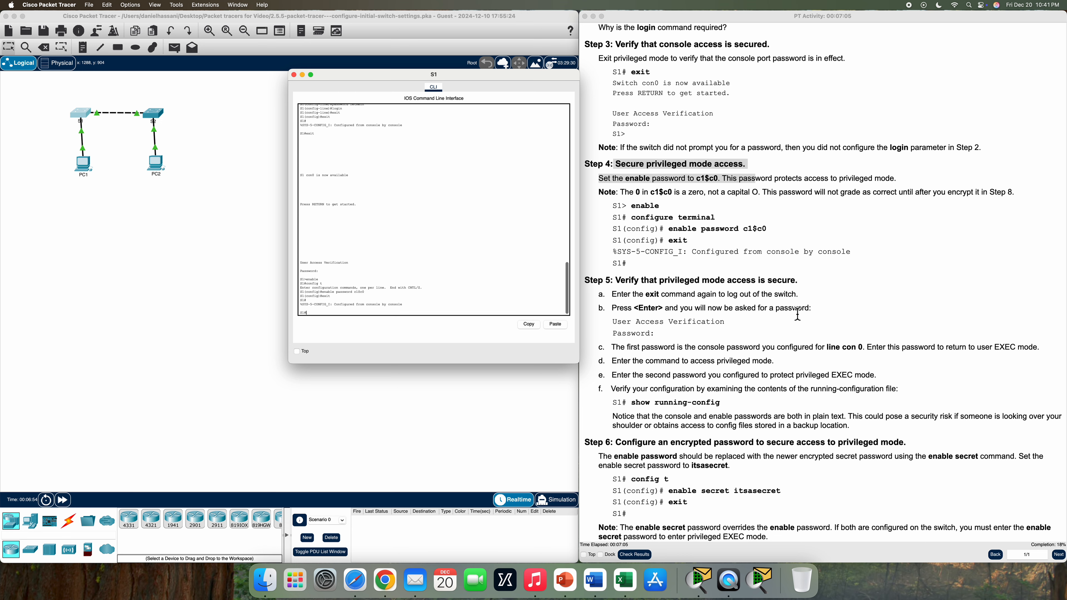
Log out of S1, log in with the console password, then enable using the enable password
scroll(797, 314, "down", 2)
left_click_drag(614, 232, 760, 285)
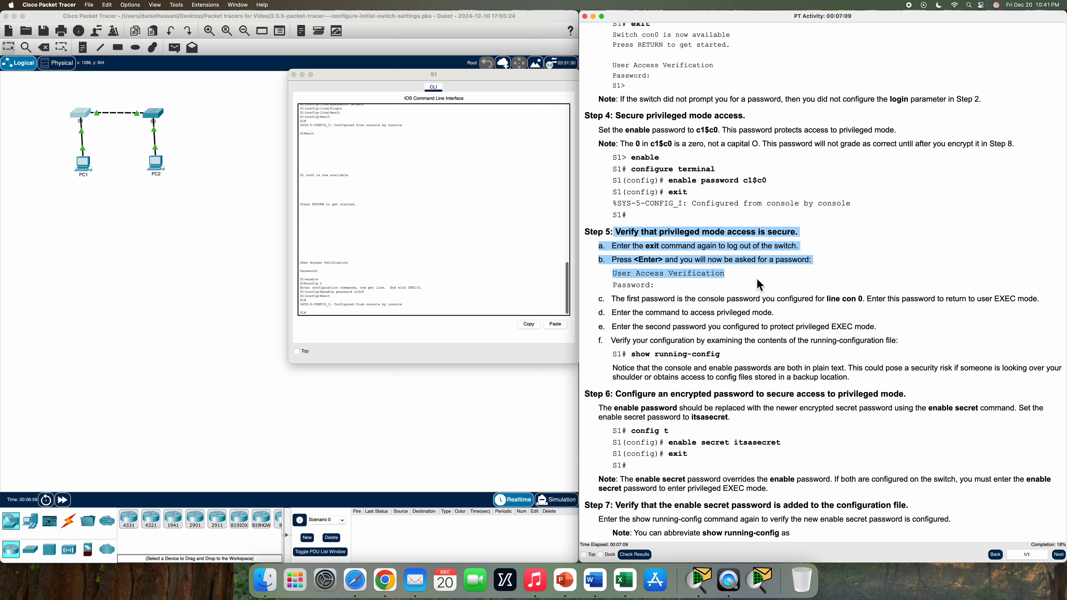
left_click(403, 313)
type("exit")
key("Return")
key("Return")
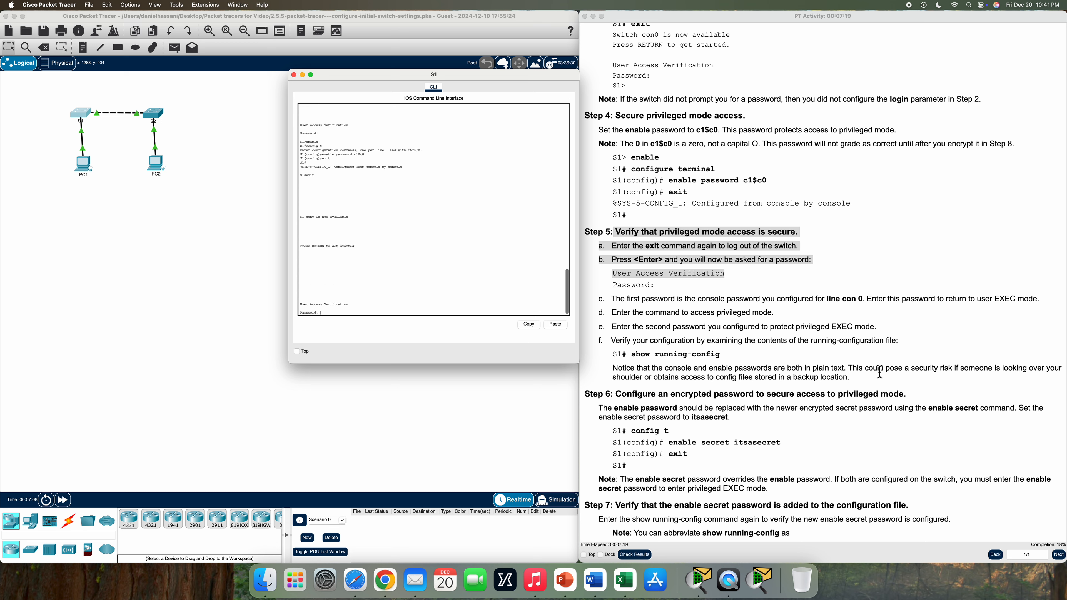
key("Return")
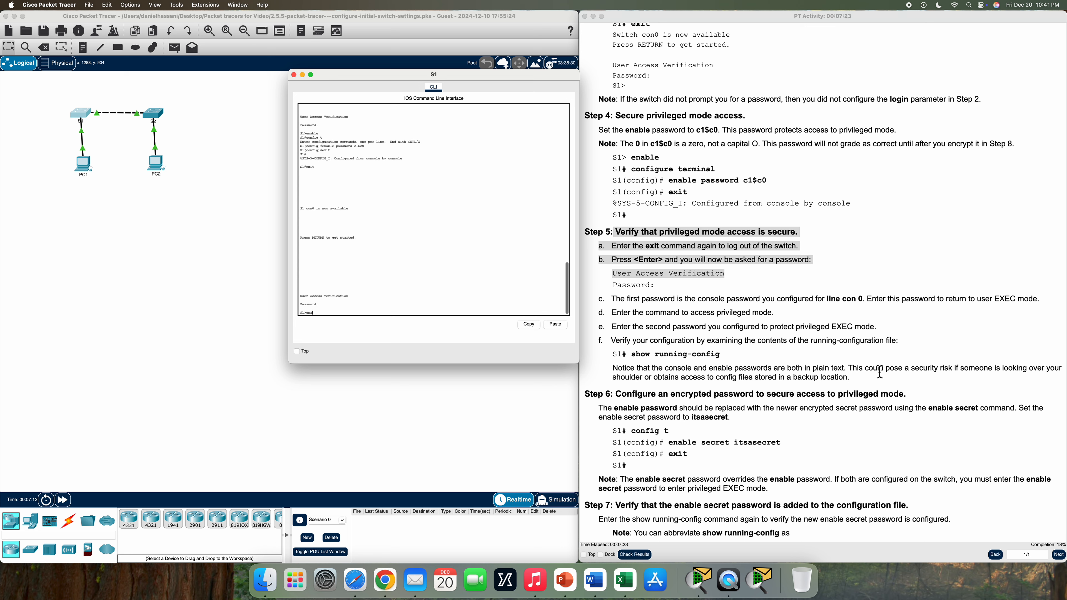
key("Return")
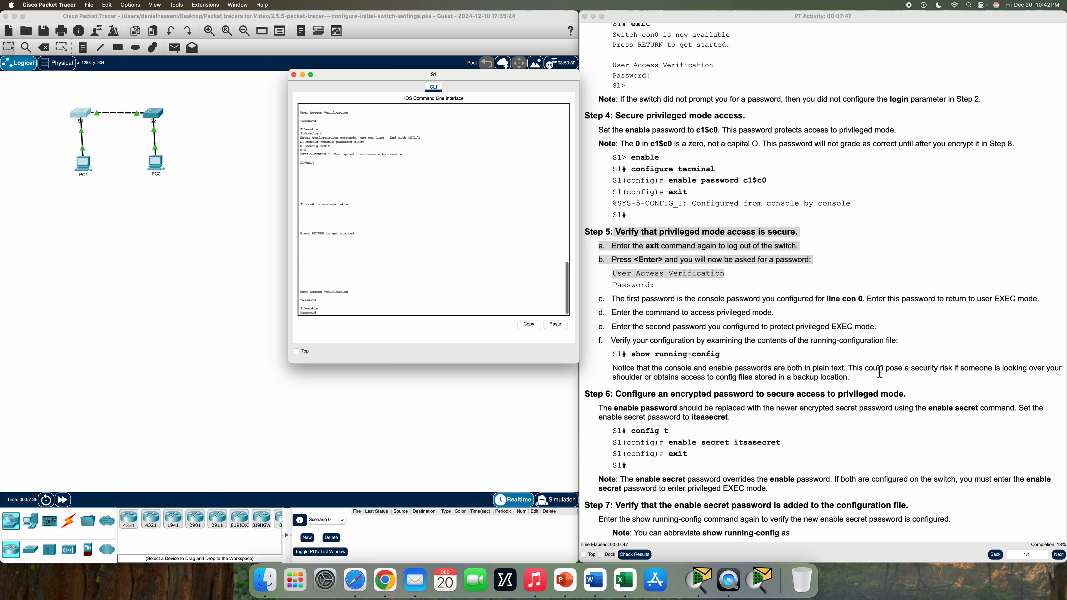
key("Return")
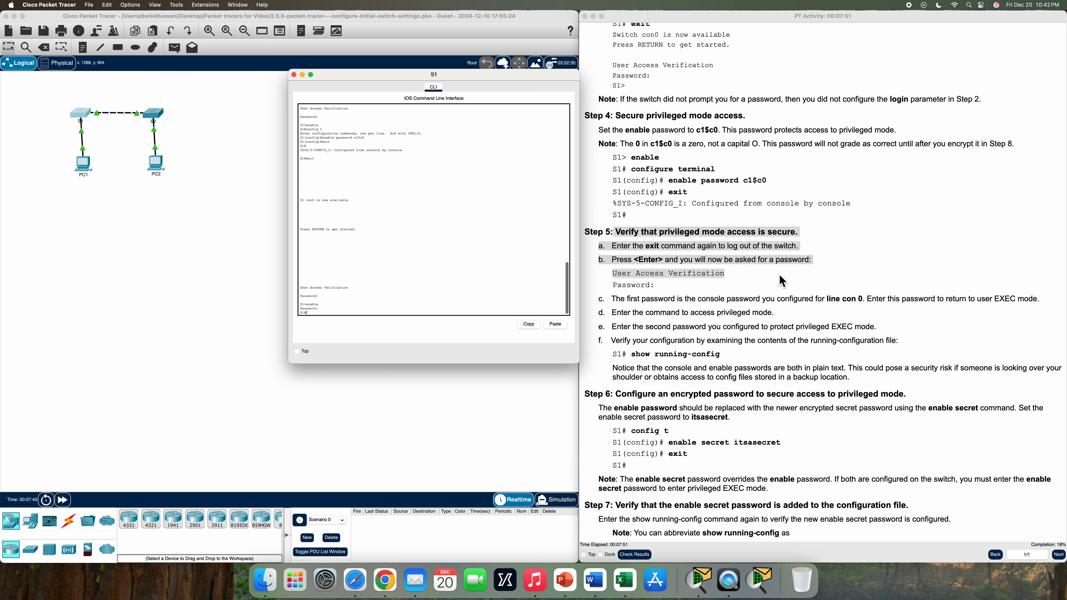
scroll(785, 272, "down", 3)
scroll(782, 274, "down", 2)
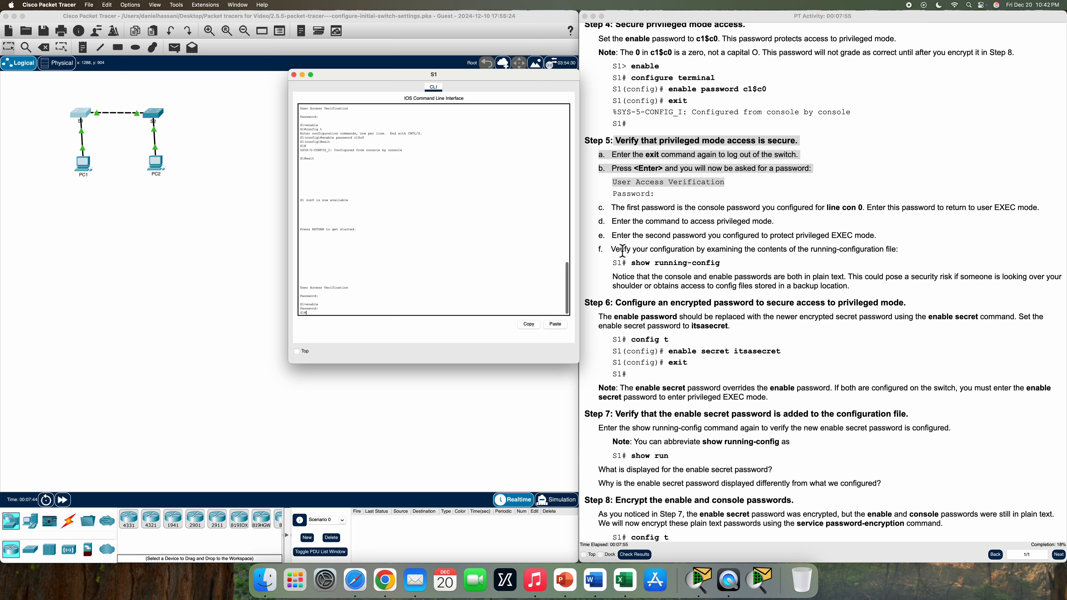
Run show run on S1 and page through the whole configuration
triple_click(612, 250)
left_click_drag(773, 265, 782, 273)
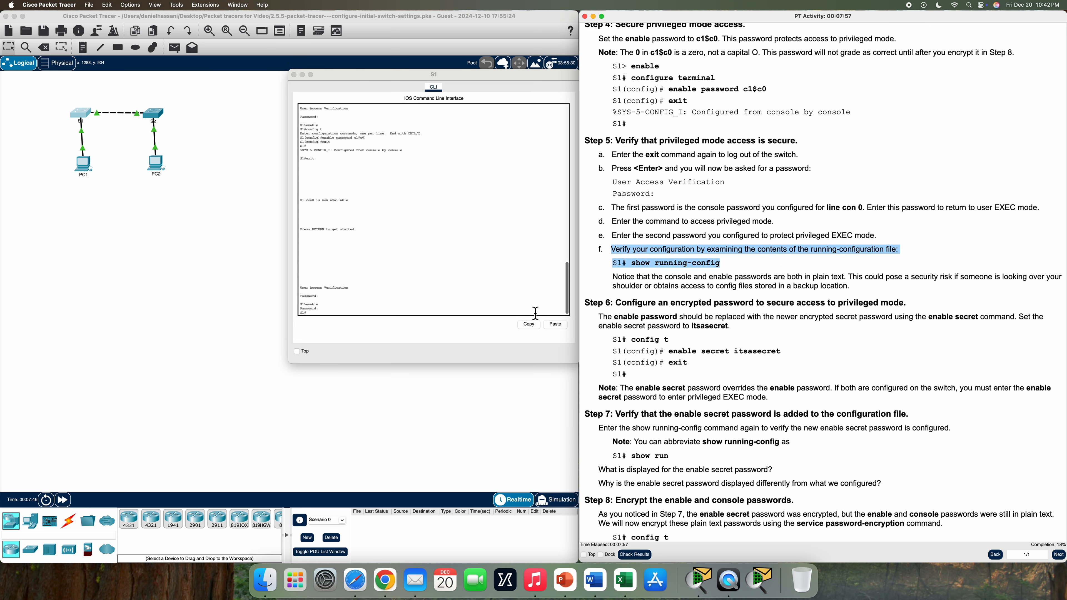
left_click(357, 317)
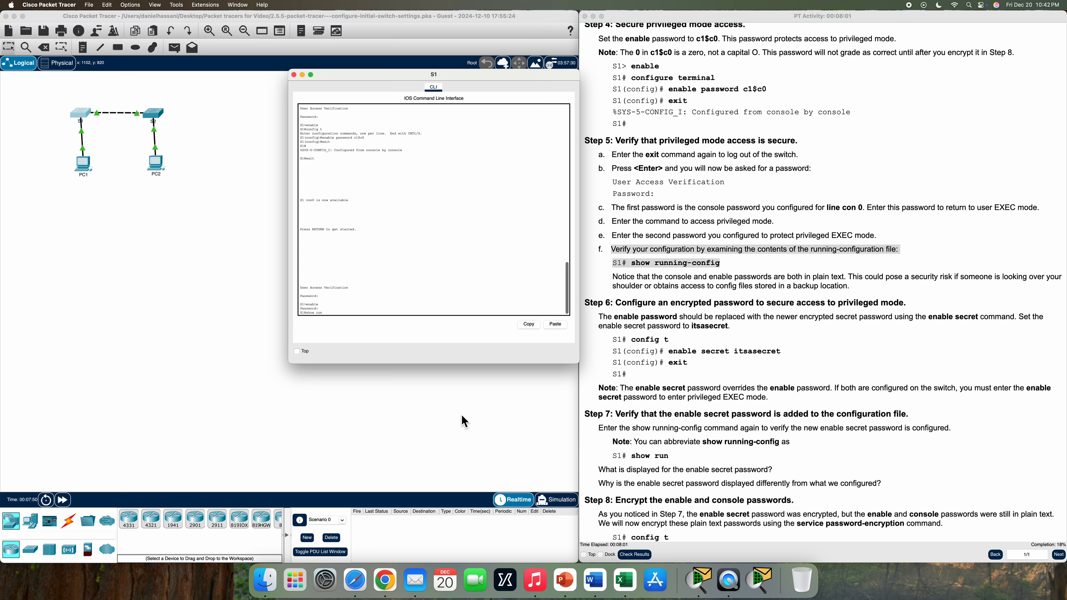
type("show run")
key("Return")
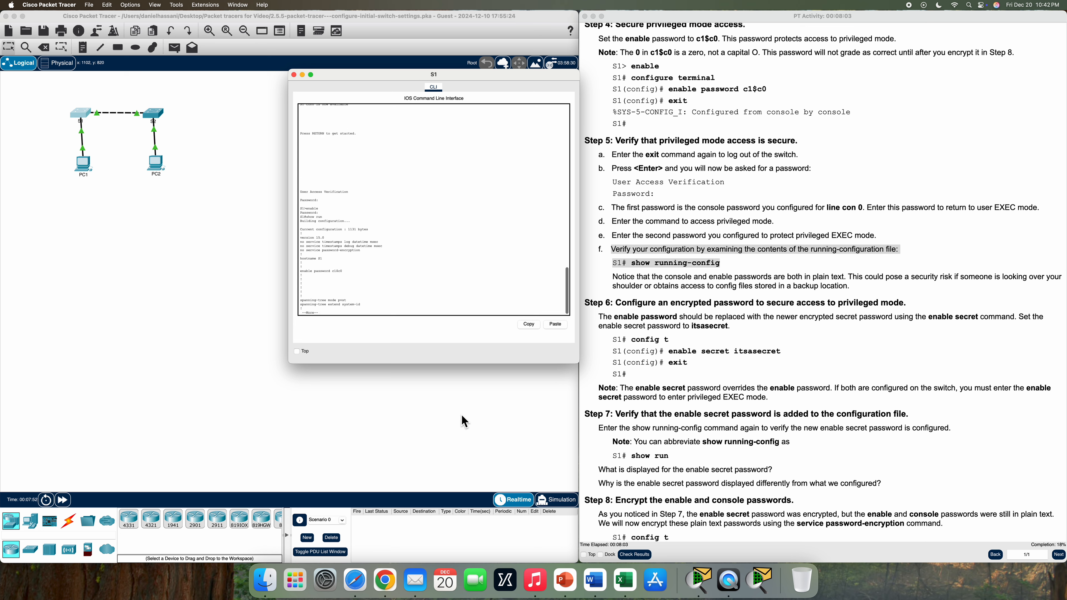
key("space")
key("space")
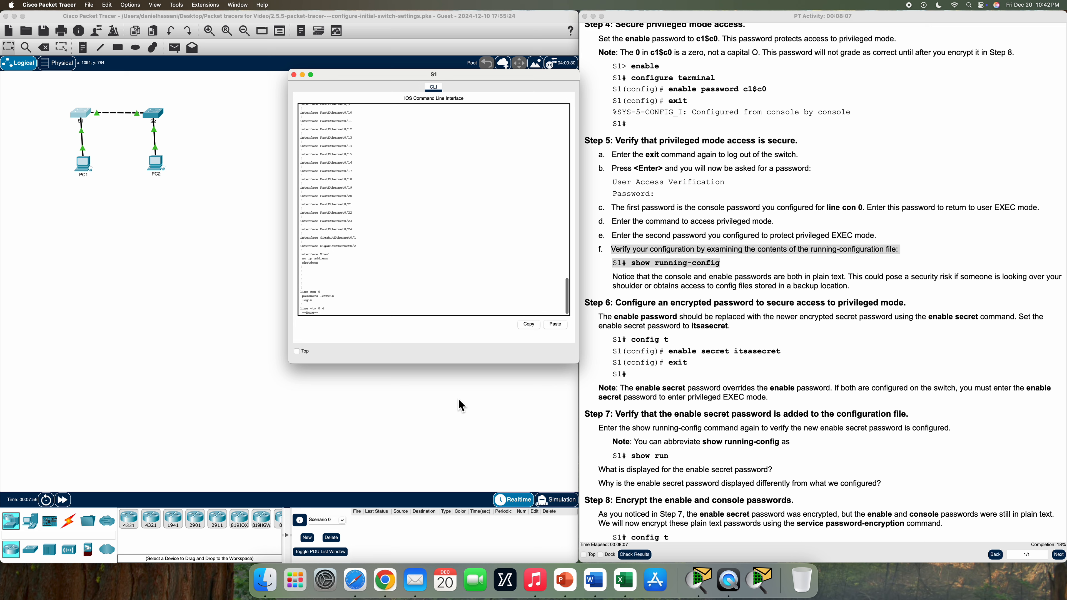
key("space")
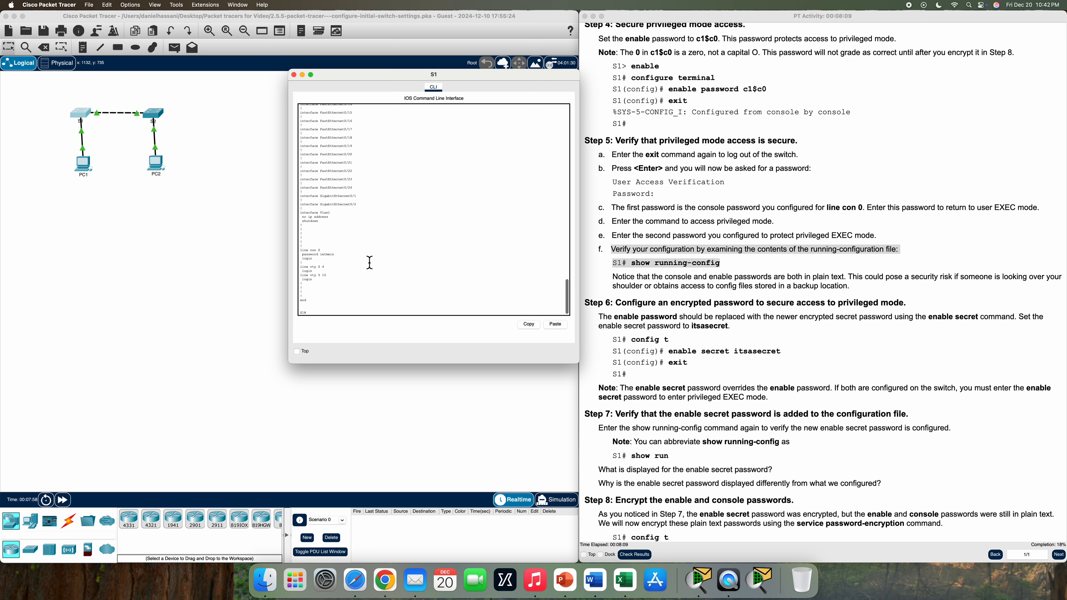
Highlight the plain-text console and enable password lines in the output
left_click_drag(345, 263, 304, 255)
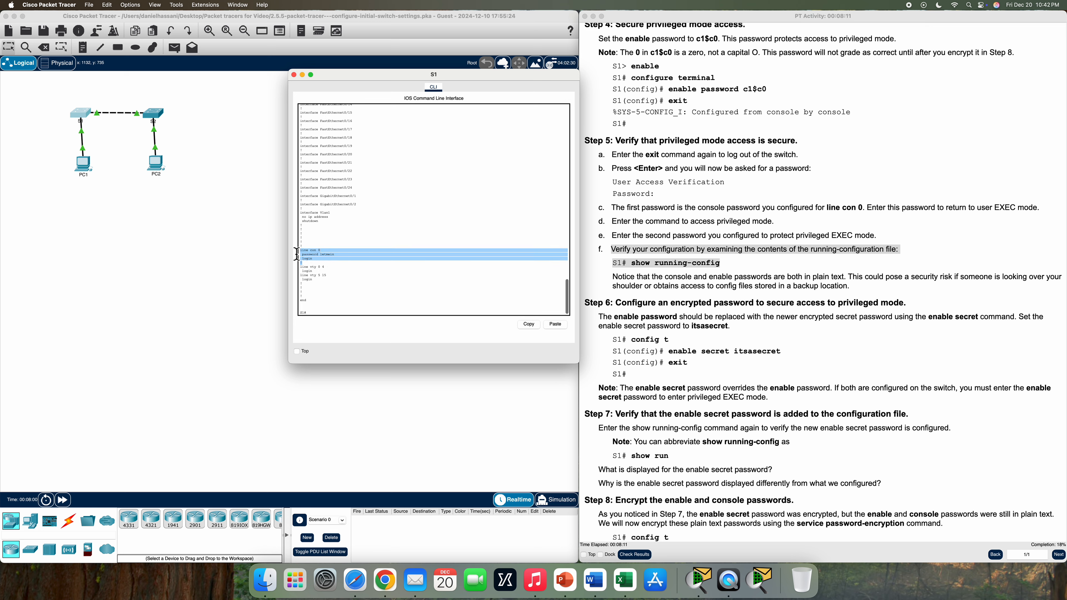
scroll(416, 218, "up", 5)
scroll(416, 218, "up", 7)
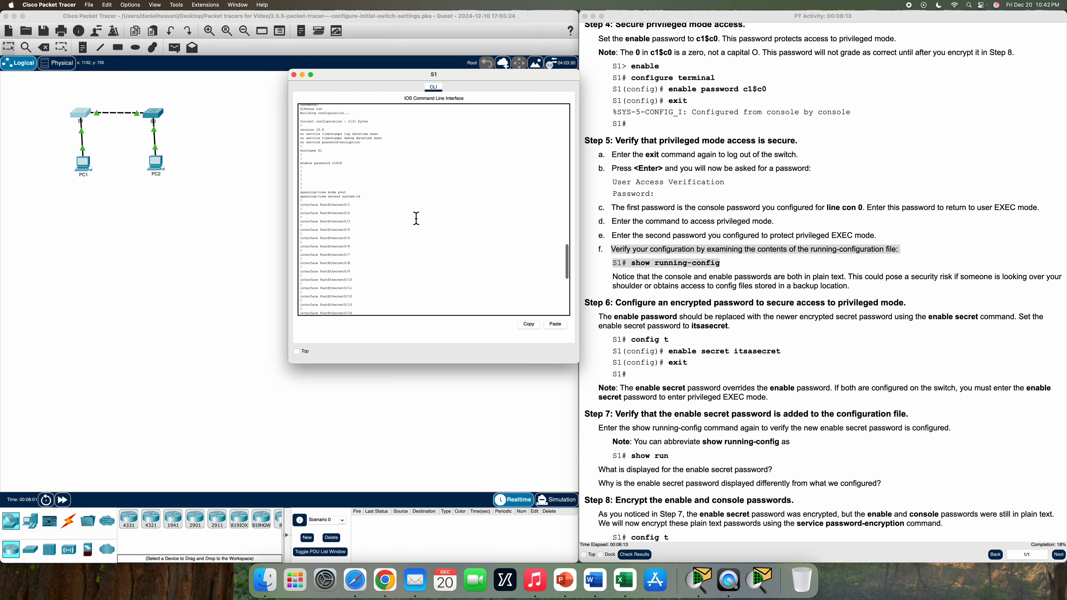
left_click_drag(344, 185, 300, 188)
scroll(866, 377, "down", 5)
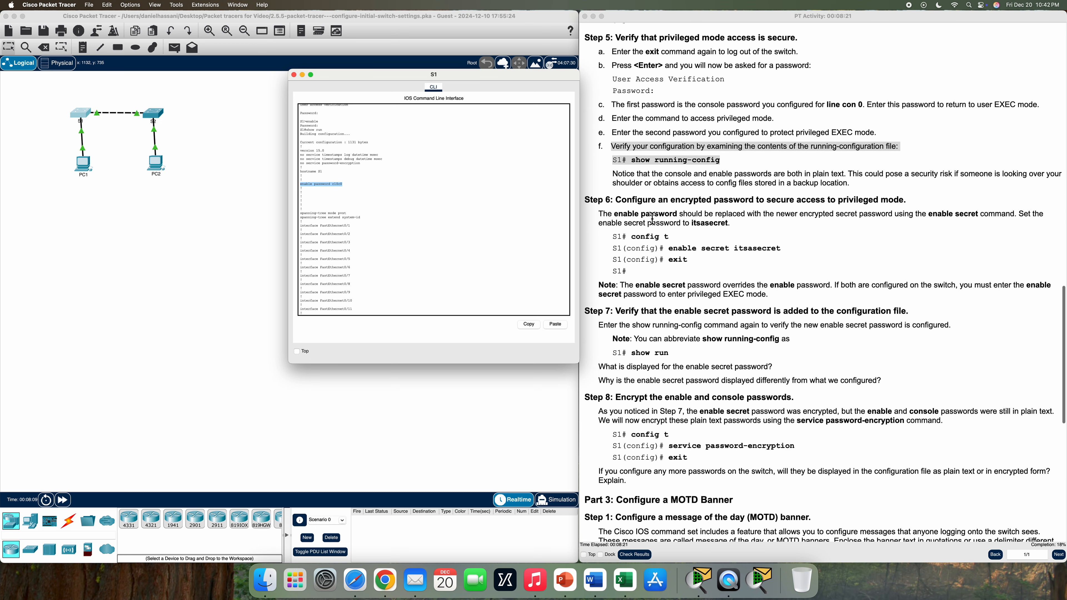
Enter config t on S1, set an encrypted enable secret, and exit to S1#
left_click_drag(614, 199, 831, 208)
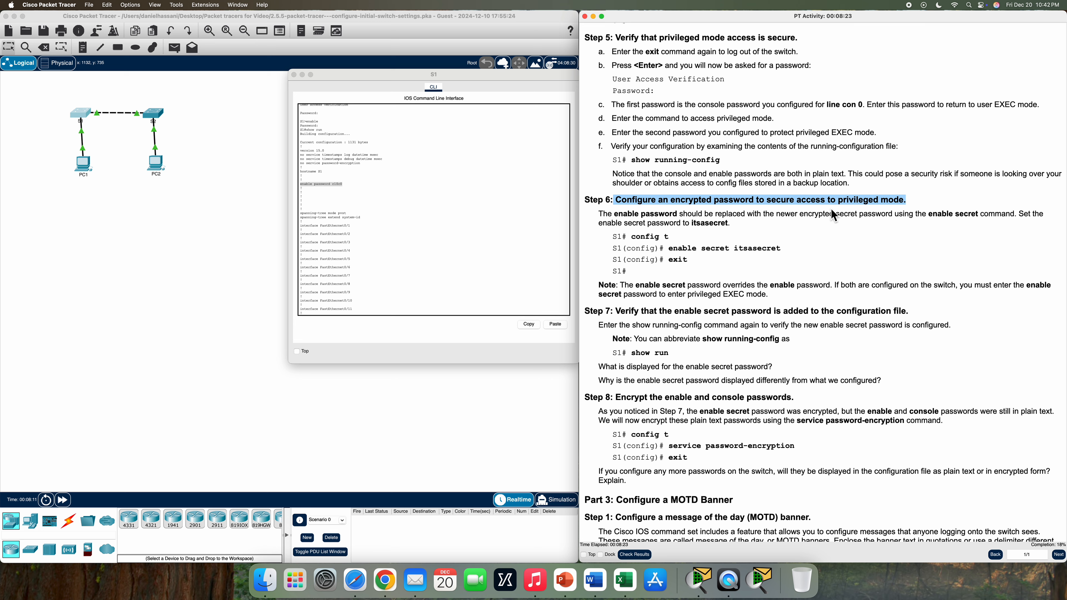
left_click(428, 258)
scroll(428, 257, "down", 10)
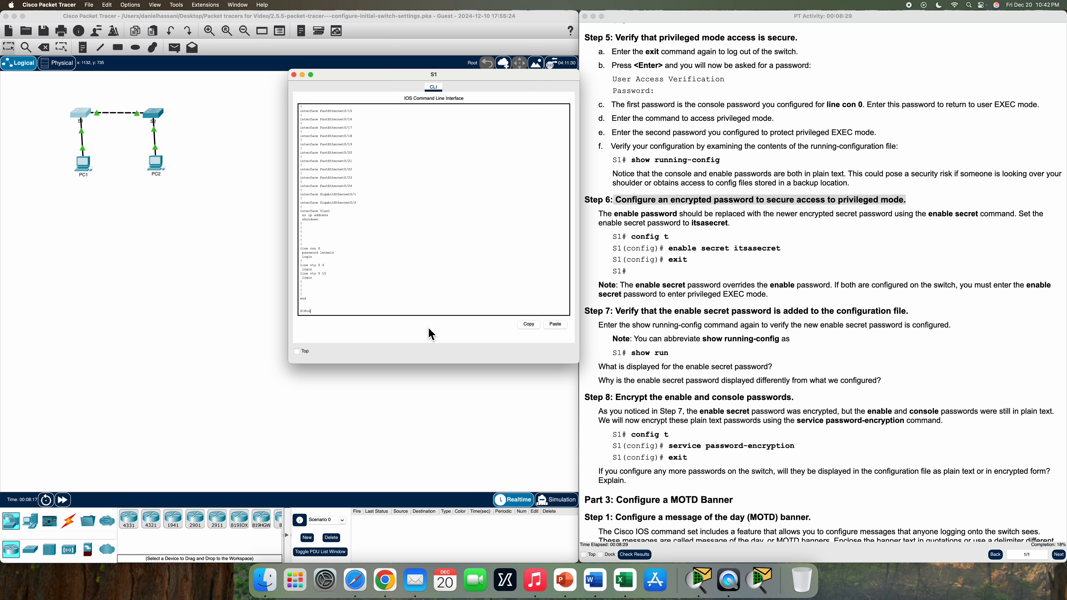
type("fig t")
key("Return")
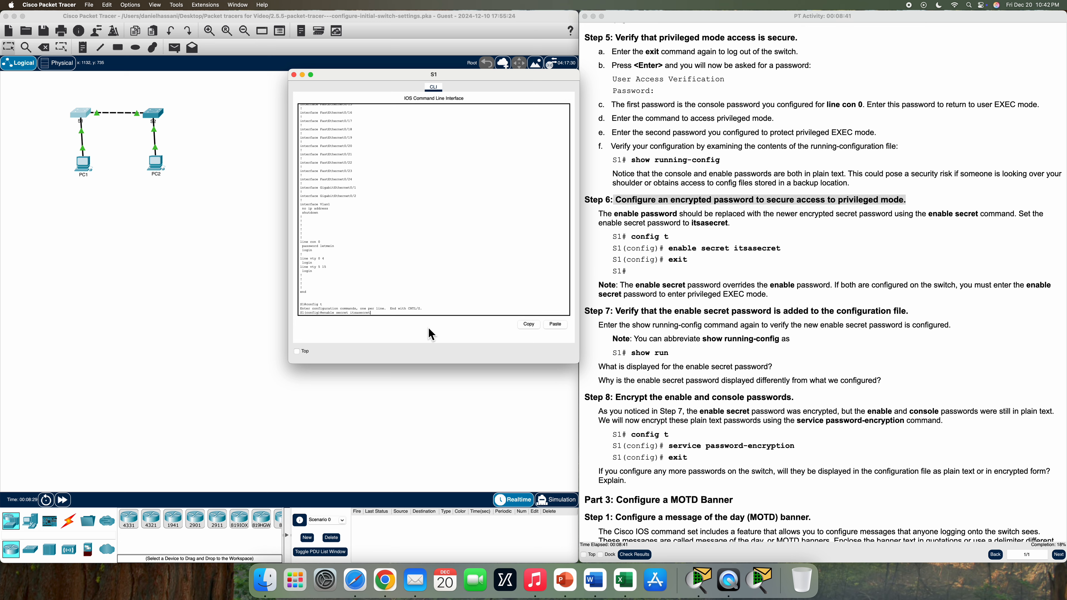
key("Return")
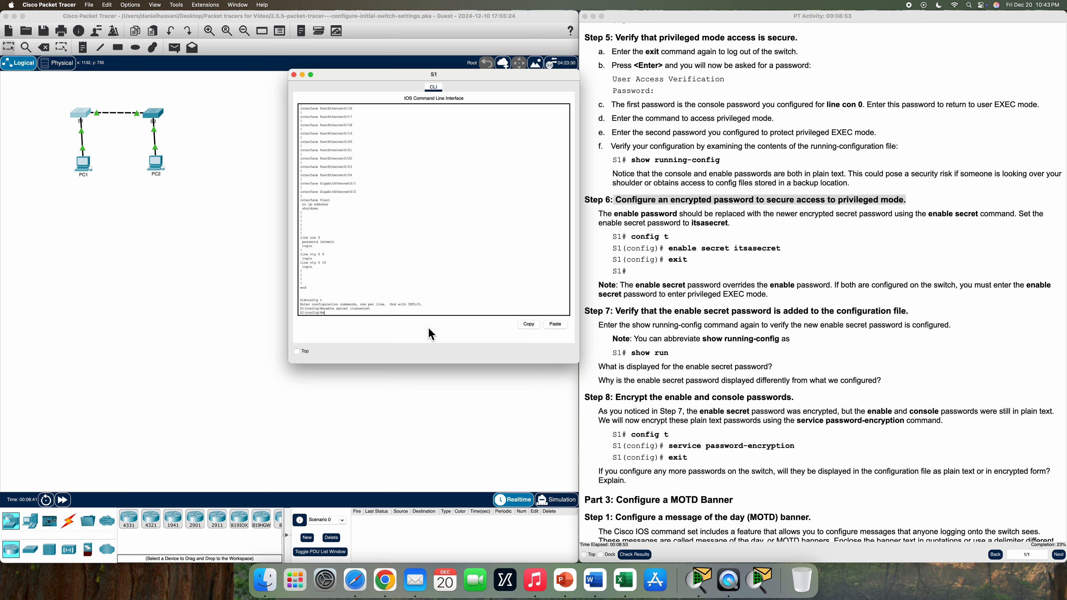
key("Return")
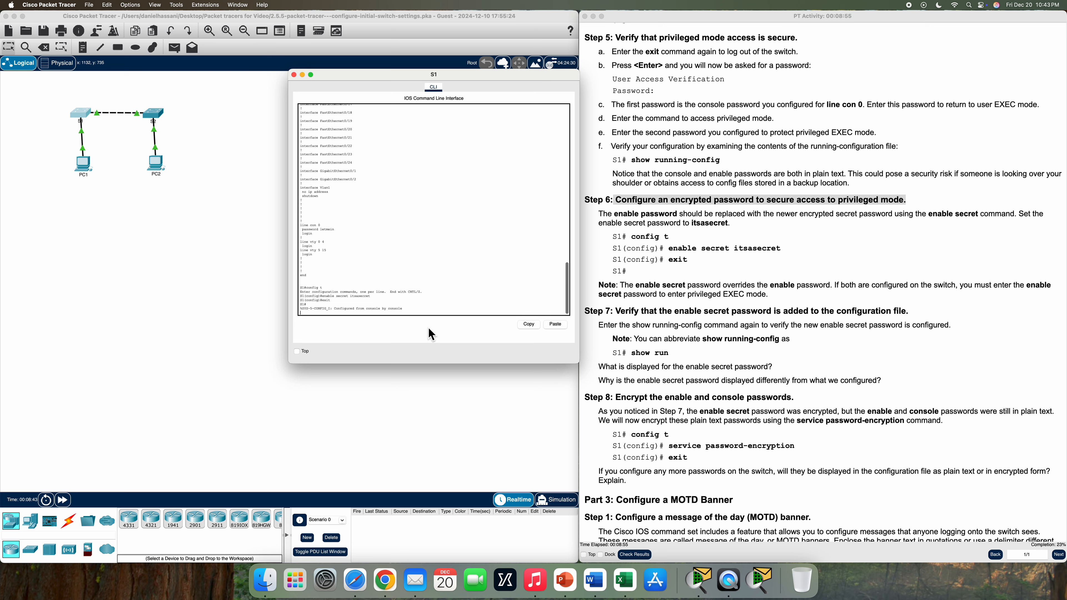
key("Return")
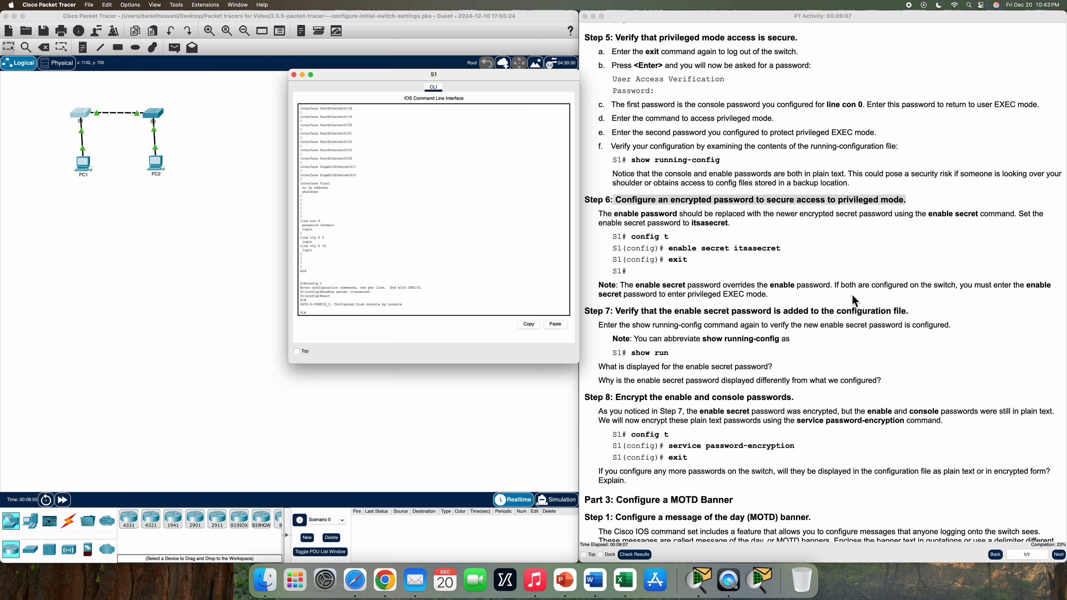
left_click_drag(604, 295, 795, 301)
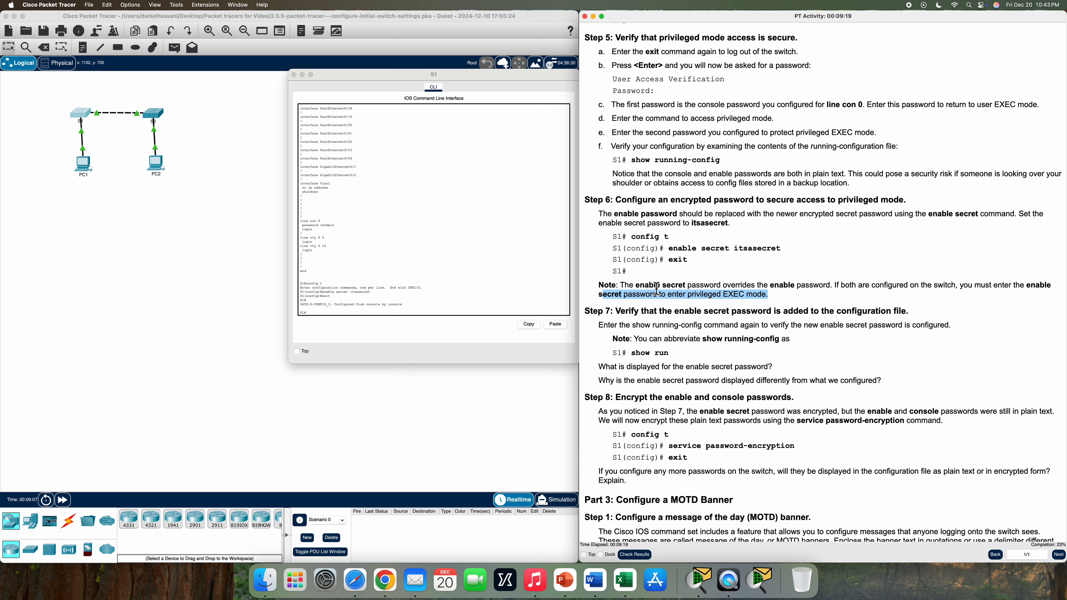
scroll(654, 289, "down", 3)
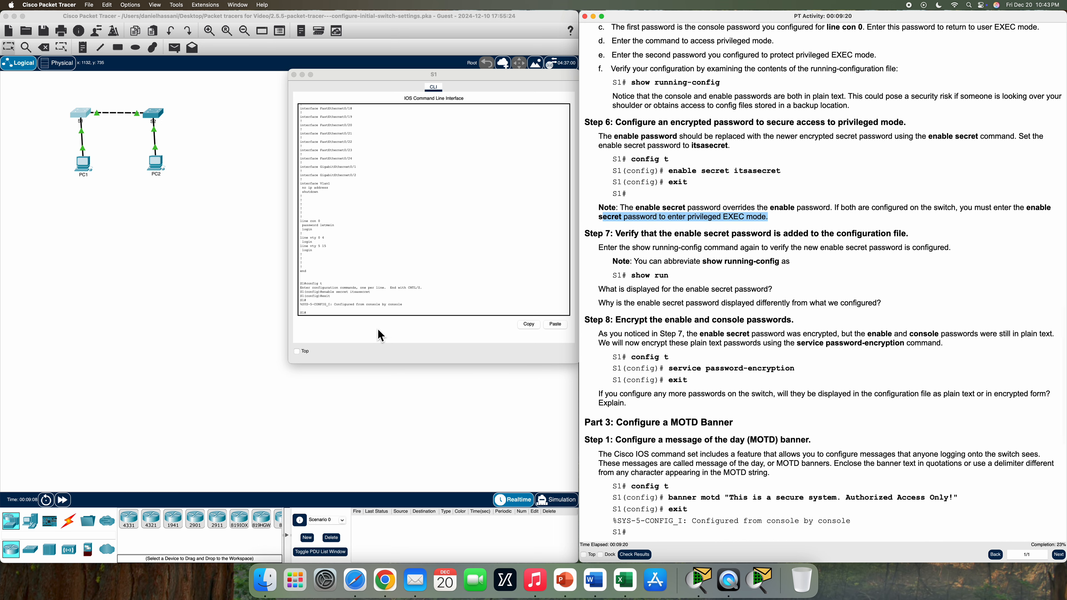
Run show run on S1 again, highlighting the hashed enable secret and console password lines
left_click(350, 310)
type("show run")
key("Return")
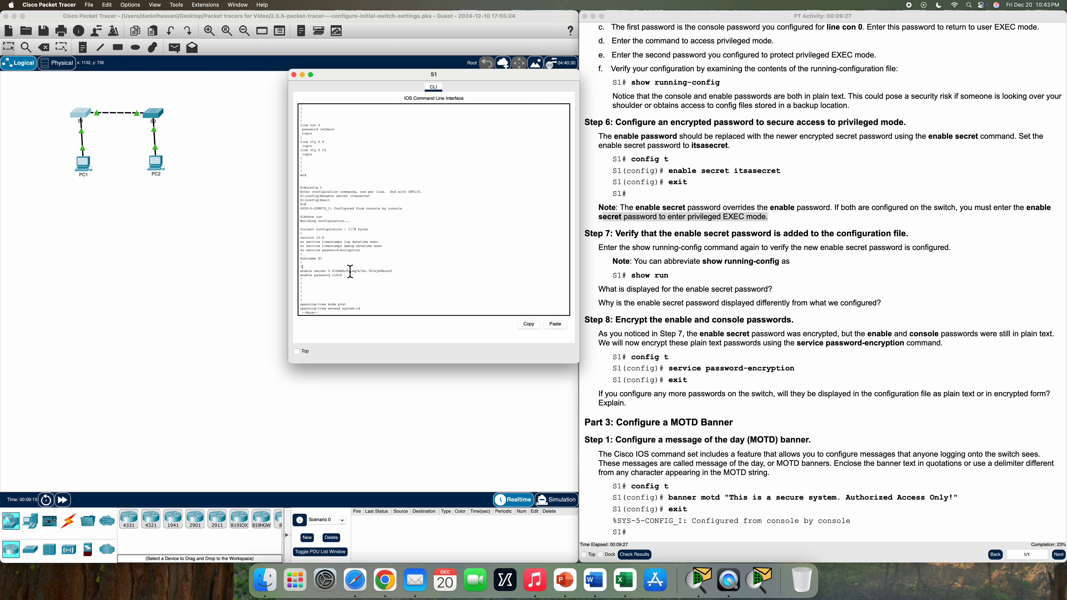
left_click_drag(407, 274, 333, 280)
left_click(383, 317)
key("space")
key("space")
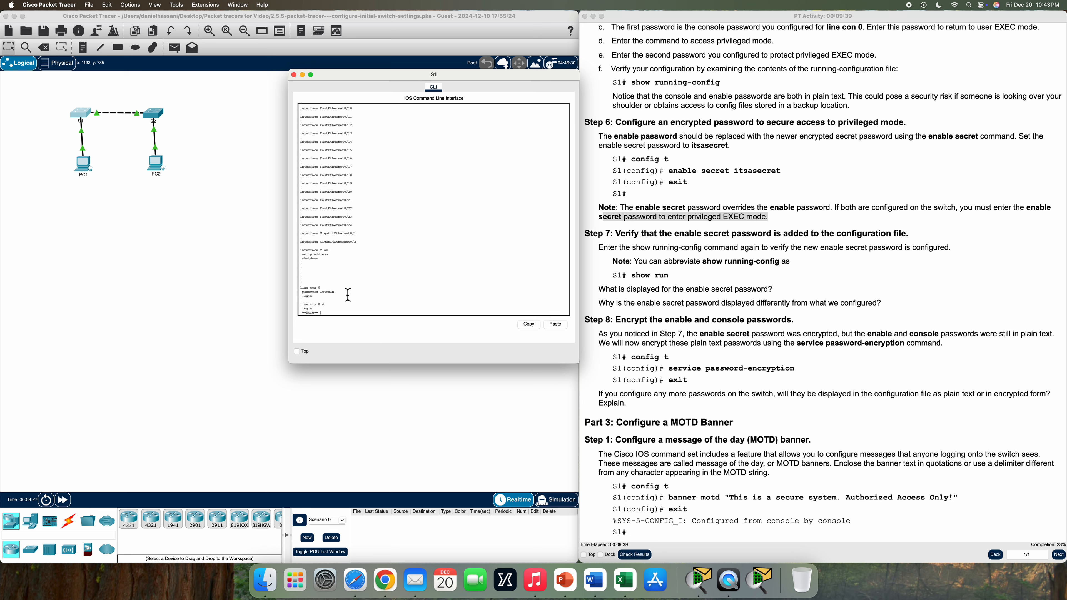
left_click_drag(348, 295, 290, 291)
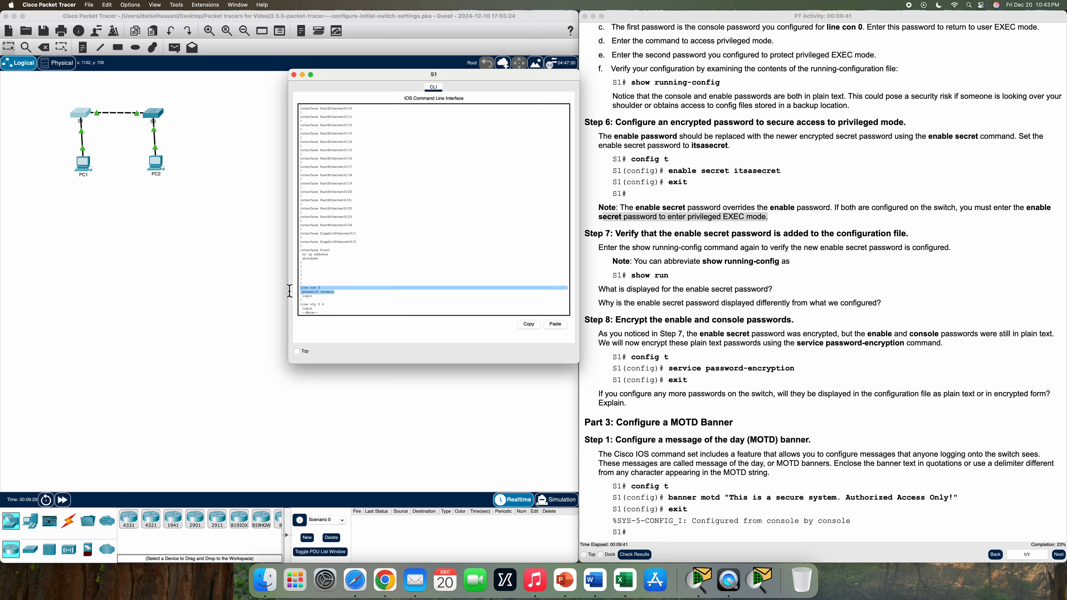
left_click(371, 317)
key("space")
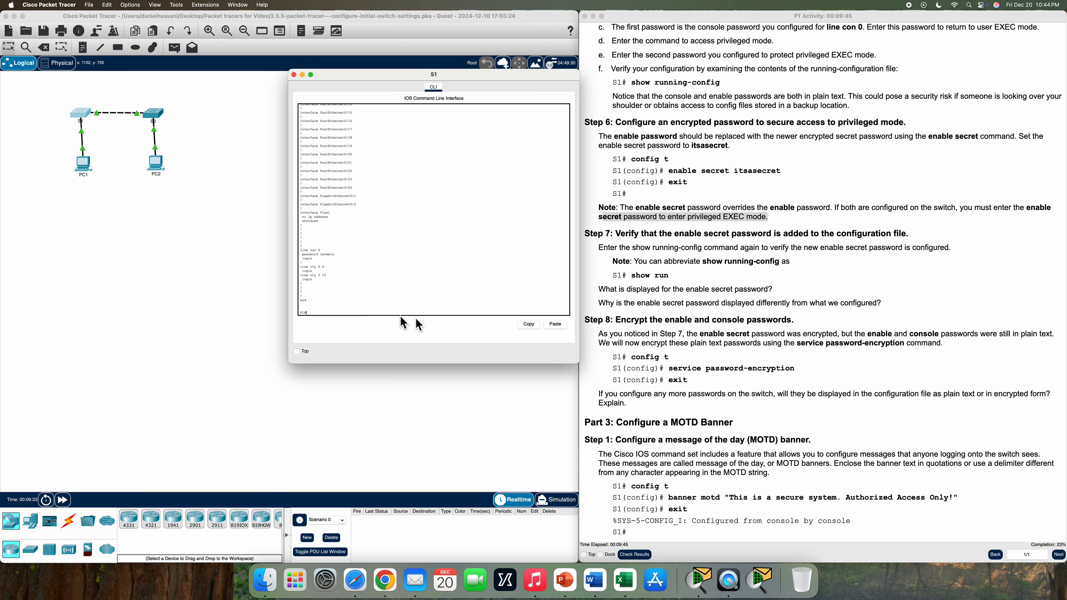
scroll(725, 304, "down", 2)
Turn on service password-encryption on S1 after noting the plain-text console password
scroll(725, 304, "down", 3)
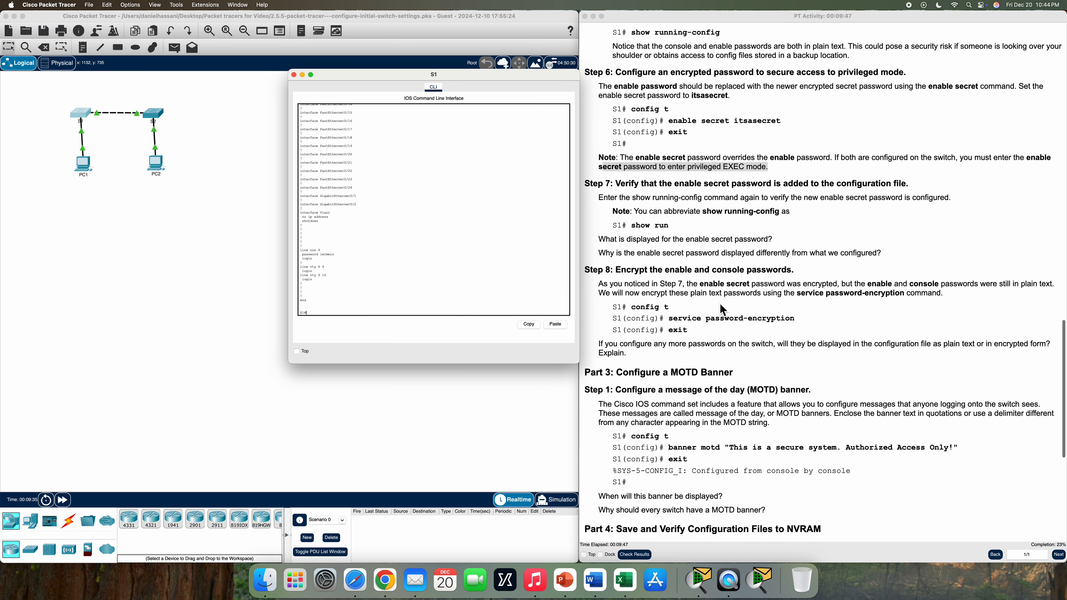
left_click_drag(341, 260, 318, 258)
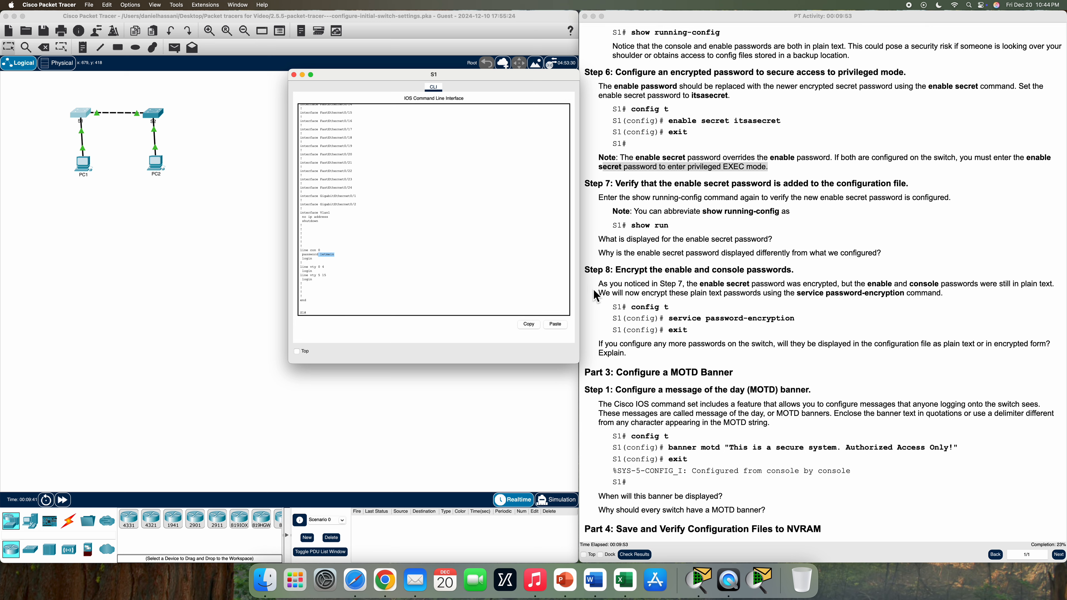
left_click(333, 311)
type("config t")
key("Return")
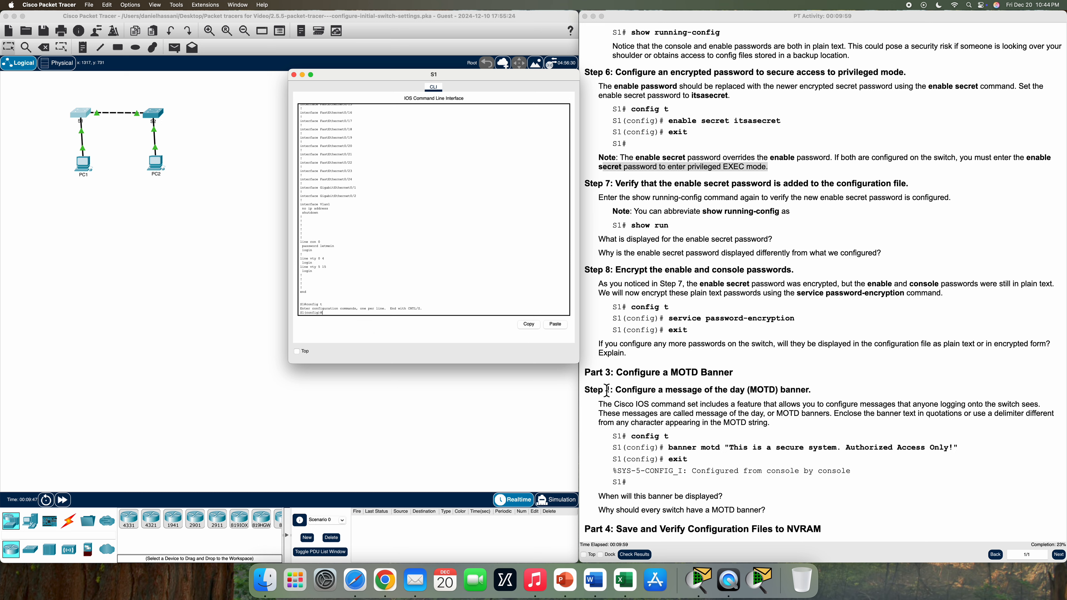
type("serv")
type("ice pas")
type("a")
key("Return")
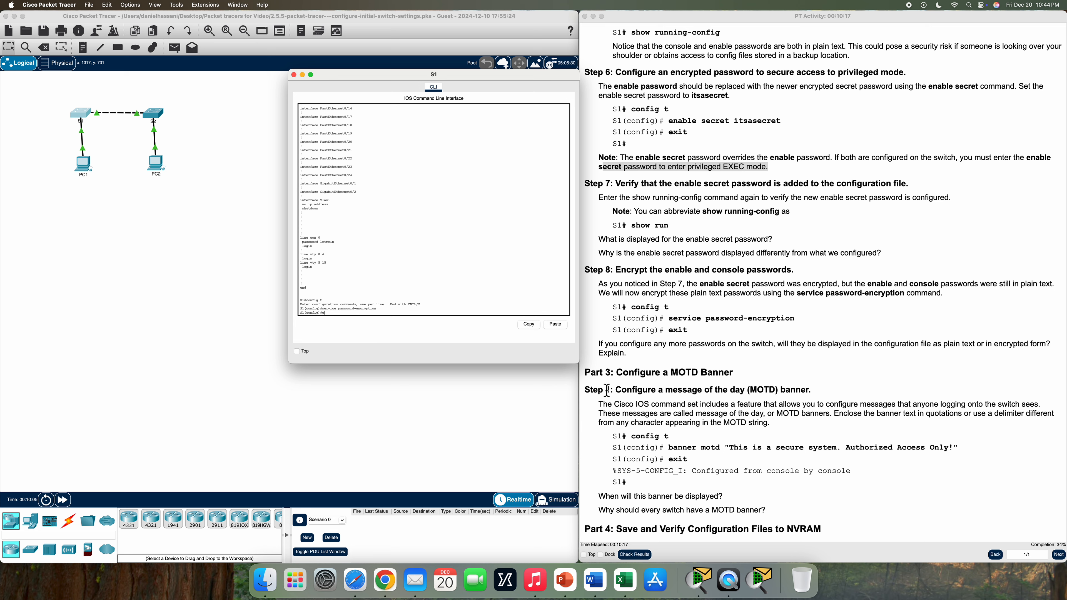
key("Return")
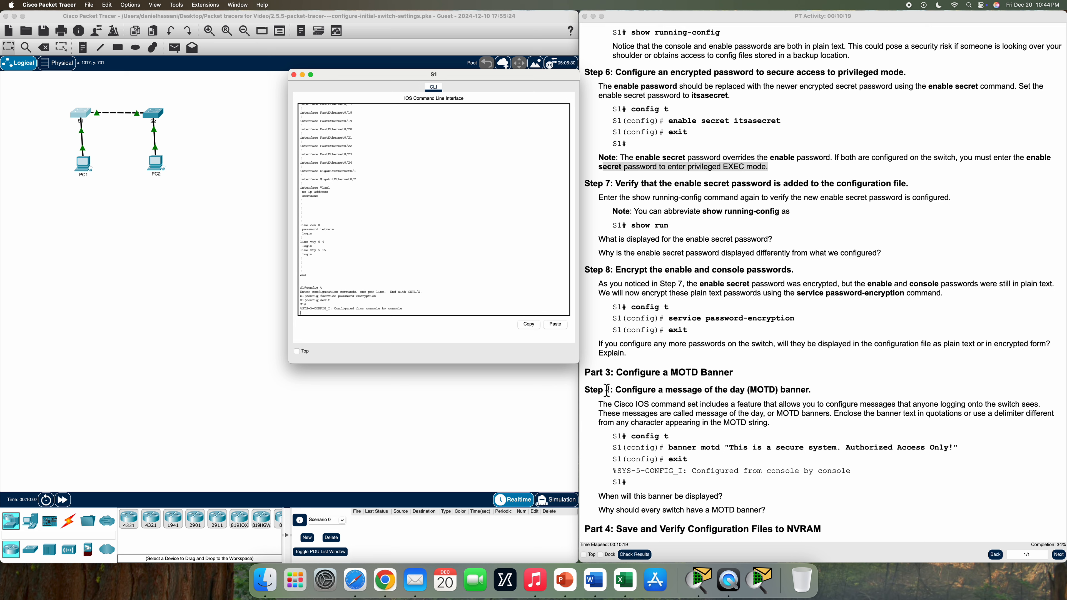
Page through S1's running configuration, marking the now-encrypted enable and console passwords
type("show run")
key("Return")
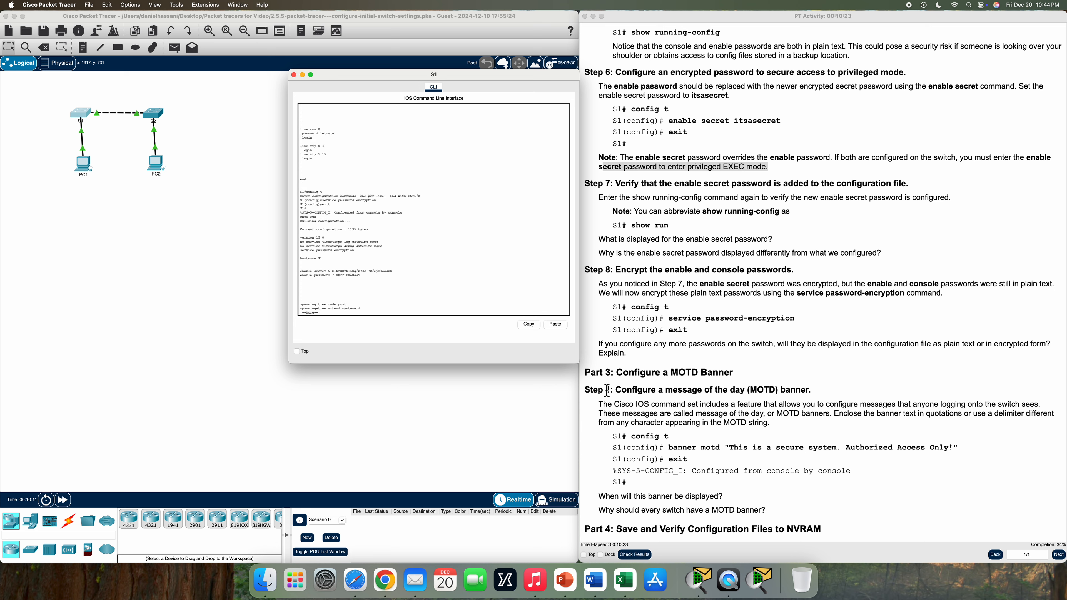
key("space")
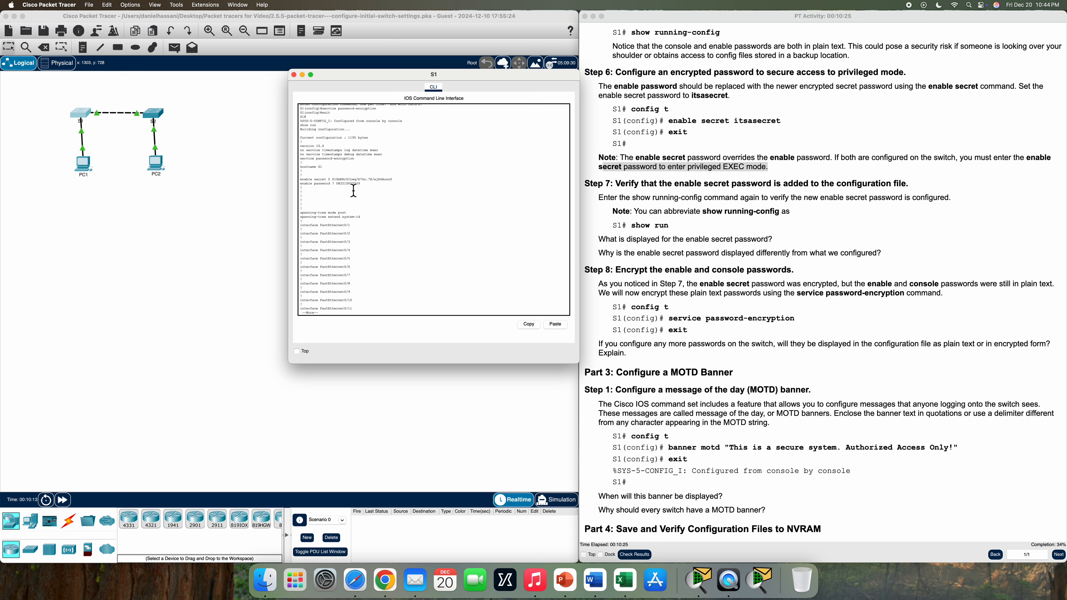
left_click_drag(367, 189, 337, 189)
left_click(397, 201)
key("space")
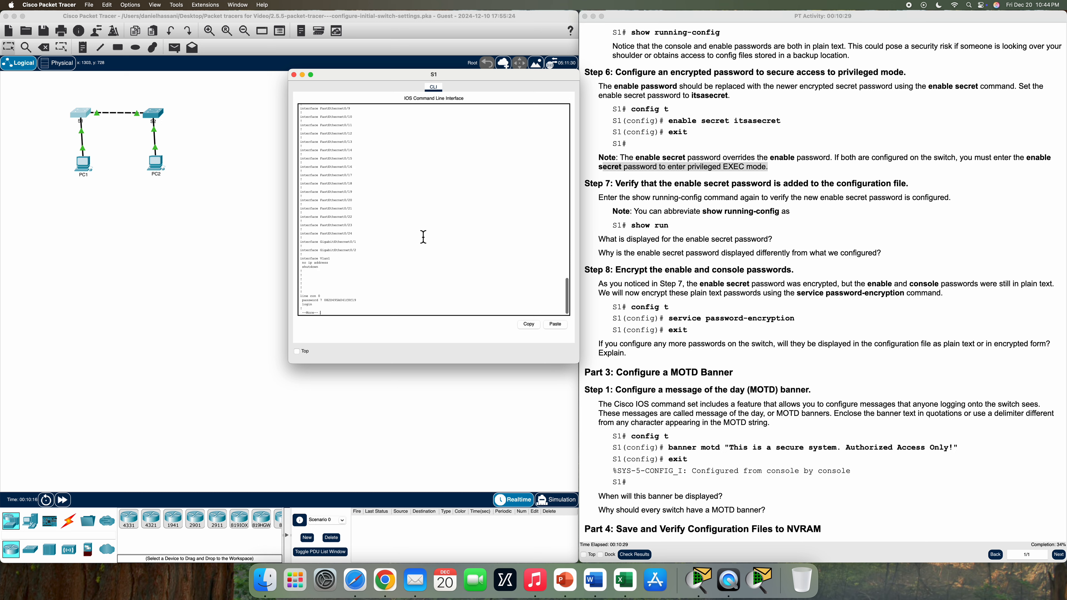
left_click_drag(366, 301, 322, 303)
left_click(392, 311)
key("space")
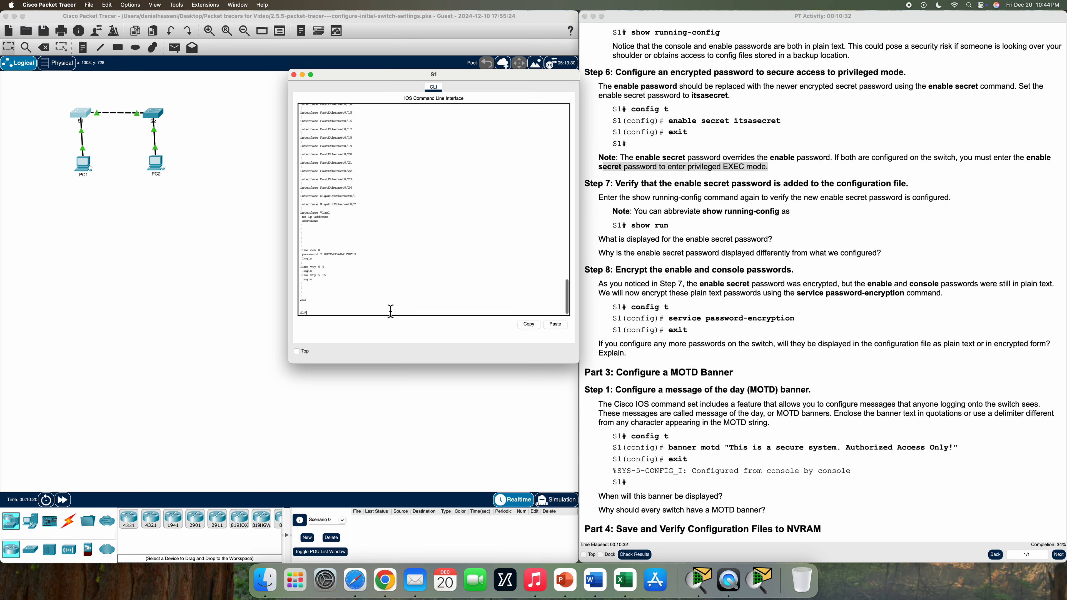
Enter global configuration mode on S1 and copy the banner text from the instructions
scroll(656, 344, "down", 5)
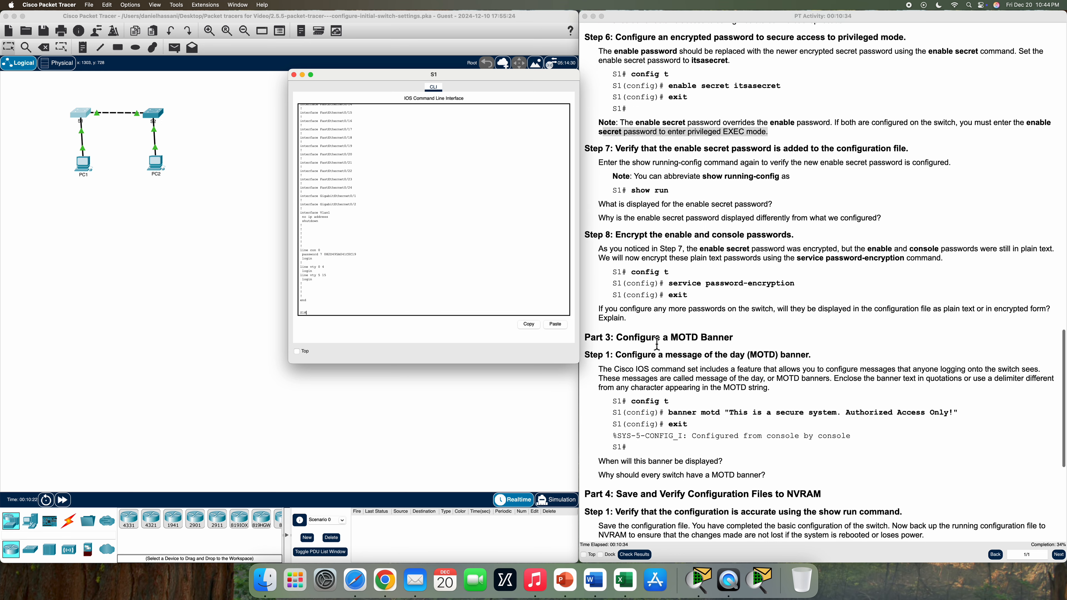
scroll(657, 344, "down", 3)
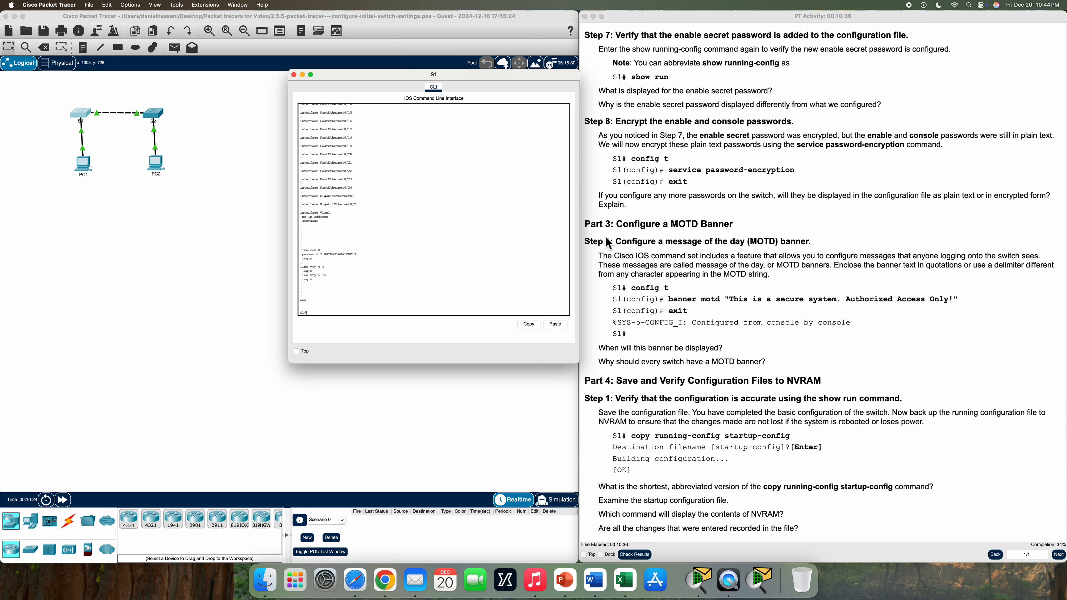
scroll(605, 277, "down", 2)
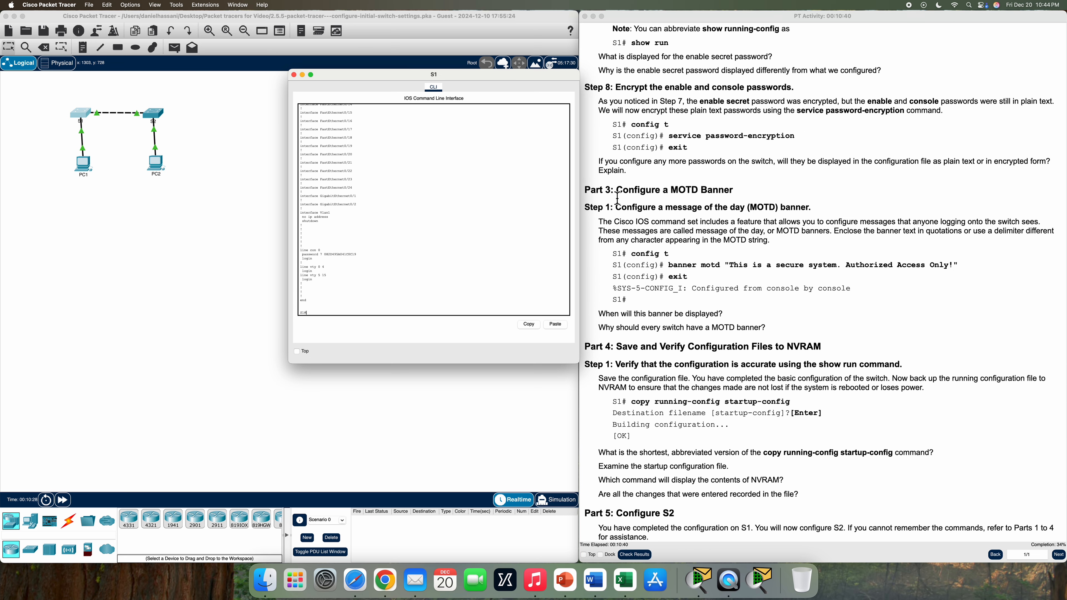
scroll(615, 252, "down", 3)
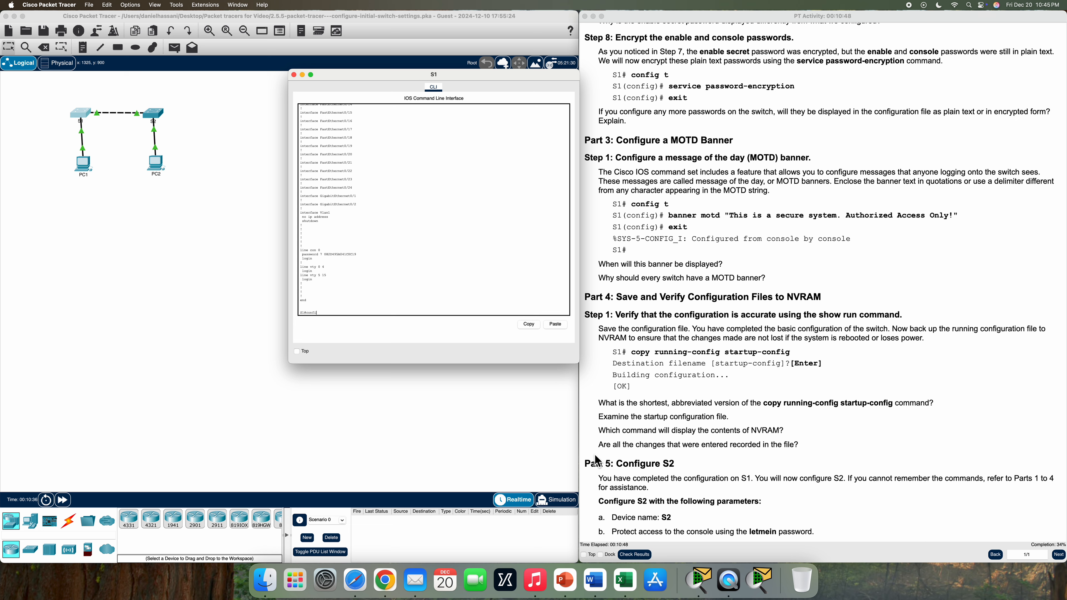
key("Return")
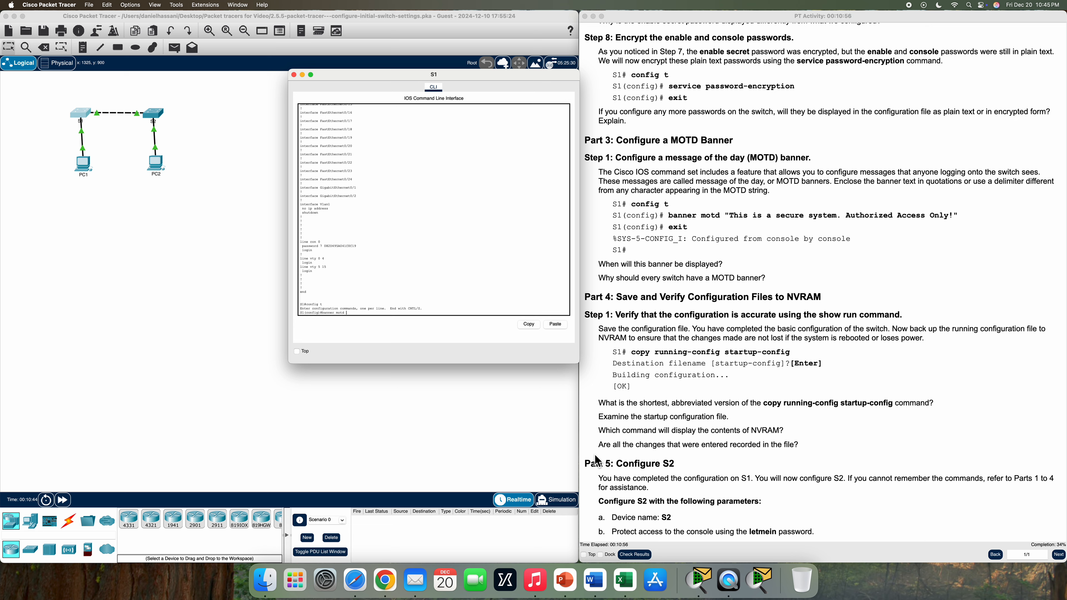
left_click_drag(726, 216, 947, 222)
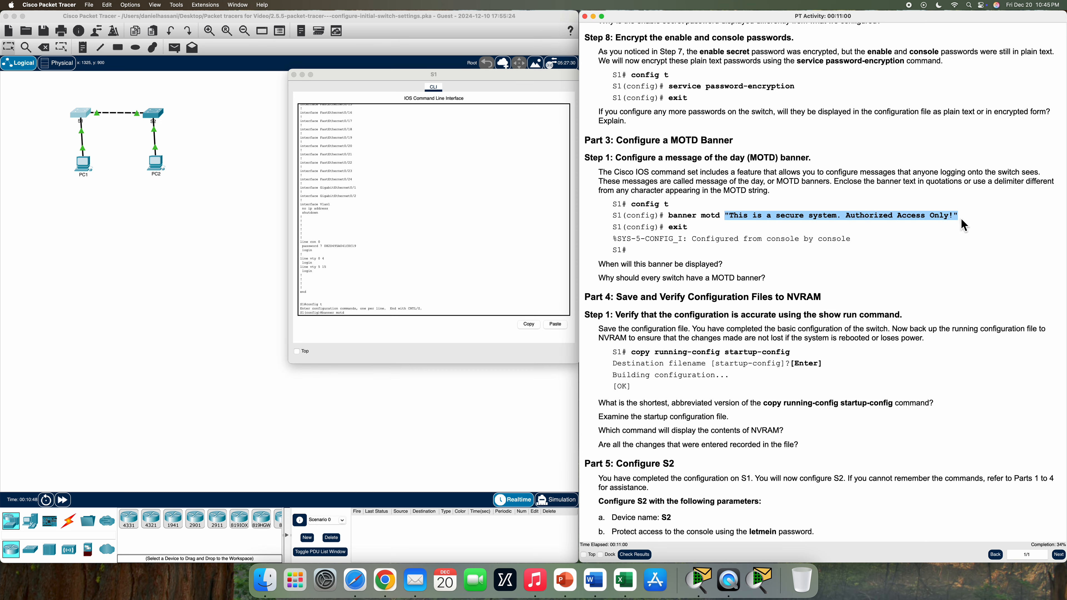
right_click(947, 221)
left_click(957, 221)
Set S1's banner motd to 'This is a secure system. Authorized Access Only!' and exit configuration
left_click(358, 318)
key("super+v")
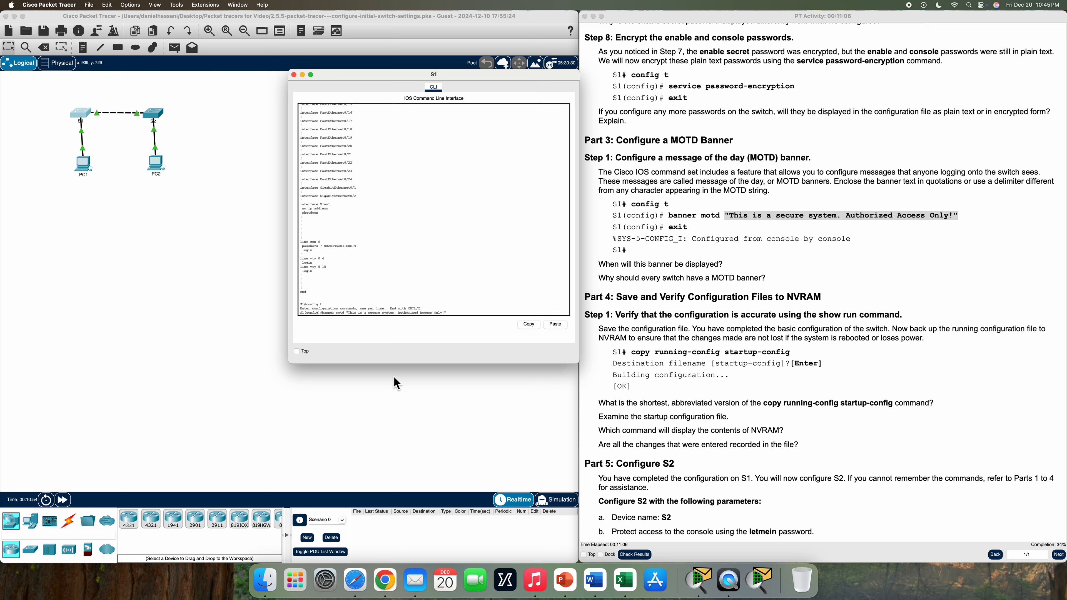
key("Return")
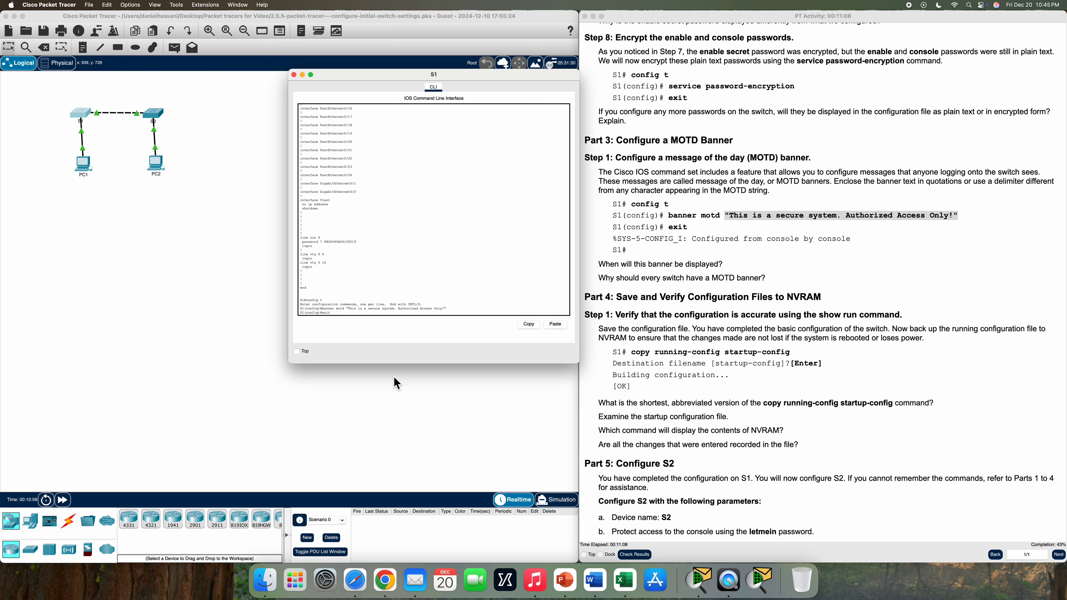
key("Return")
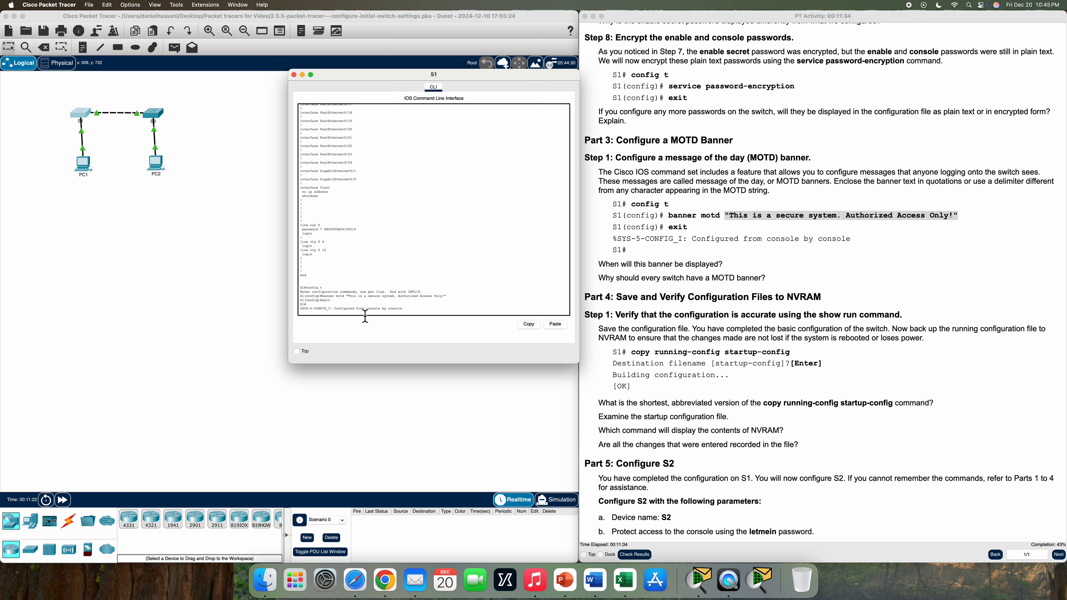
key("Return")
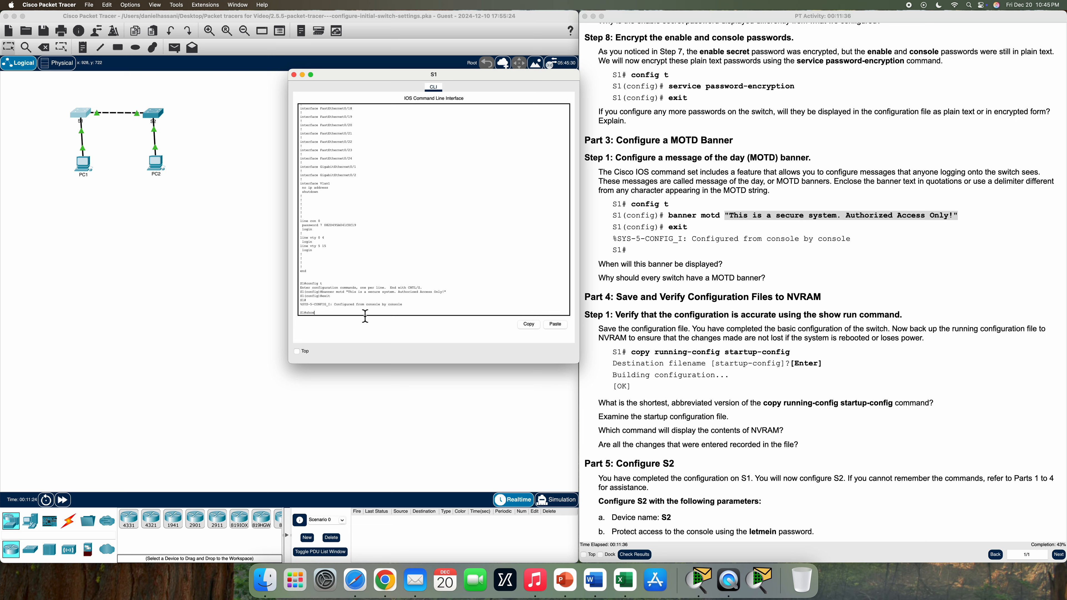
Run show run on S1 and page through to confirm the banner motd line appears
type("n")
key("Return")
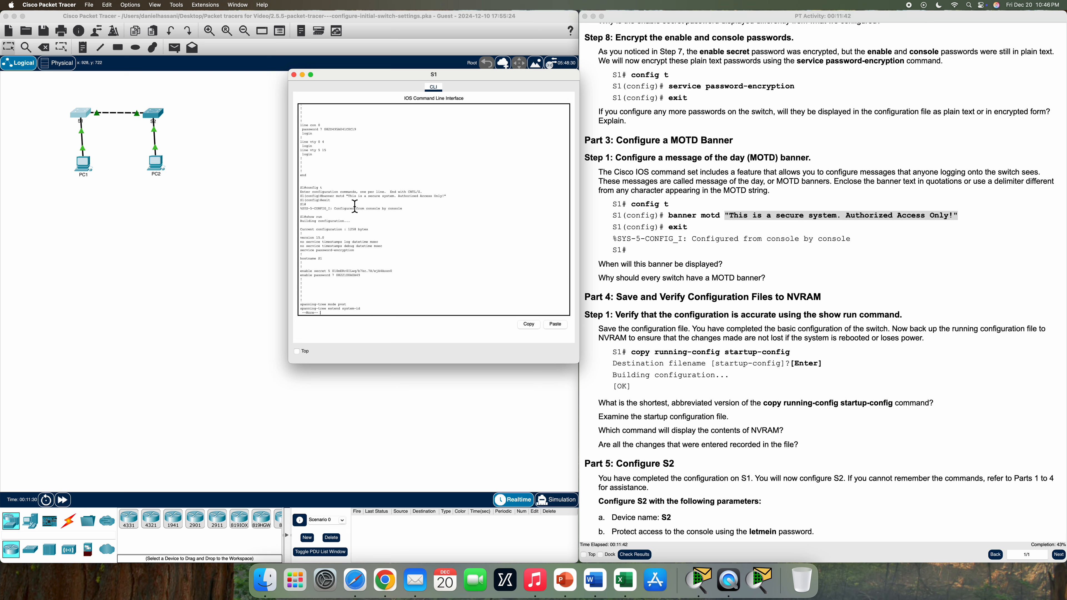
key("space")
key("space")
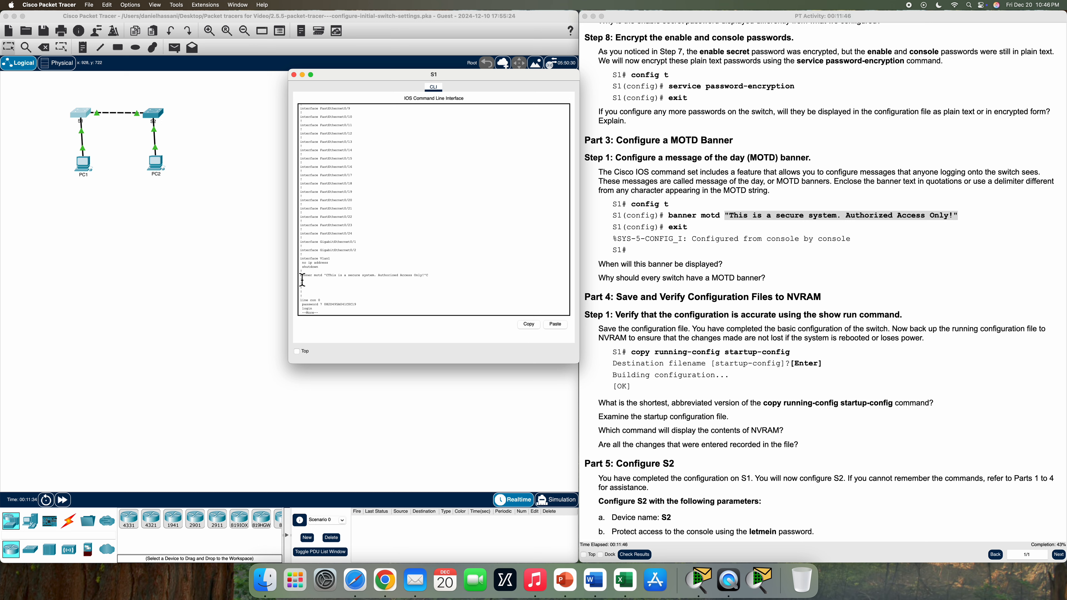
left_click_drag(301, 278, 459, 282)
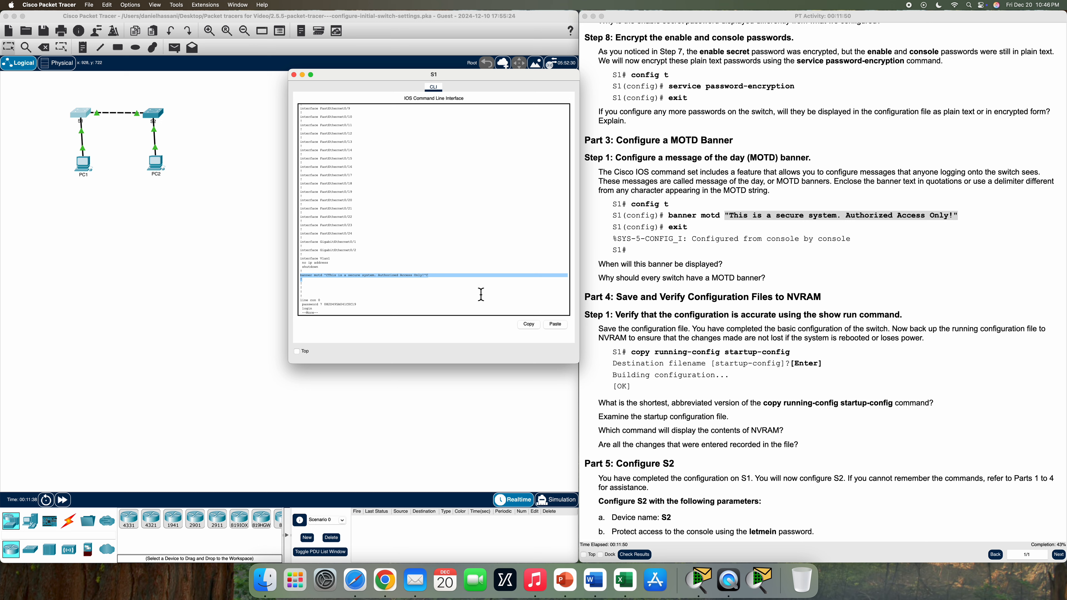
left_click(387, 317)
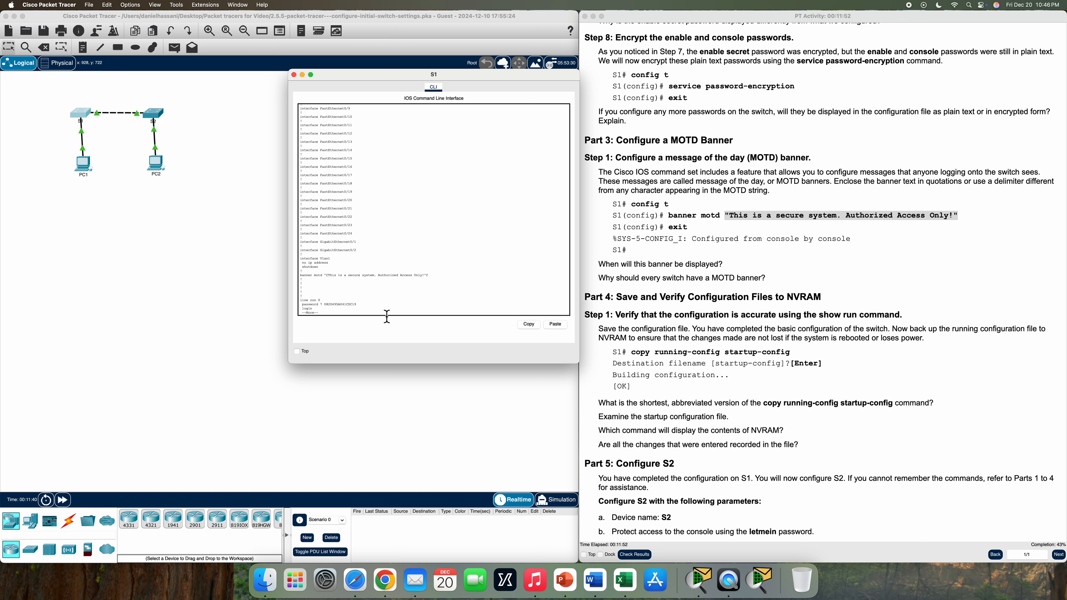
key("space")
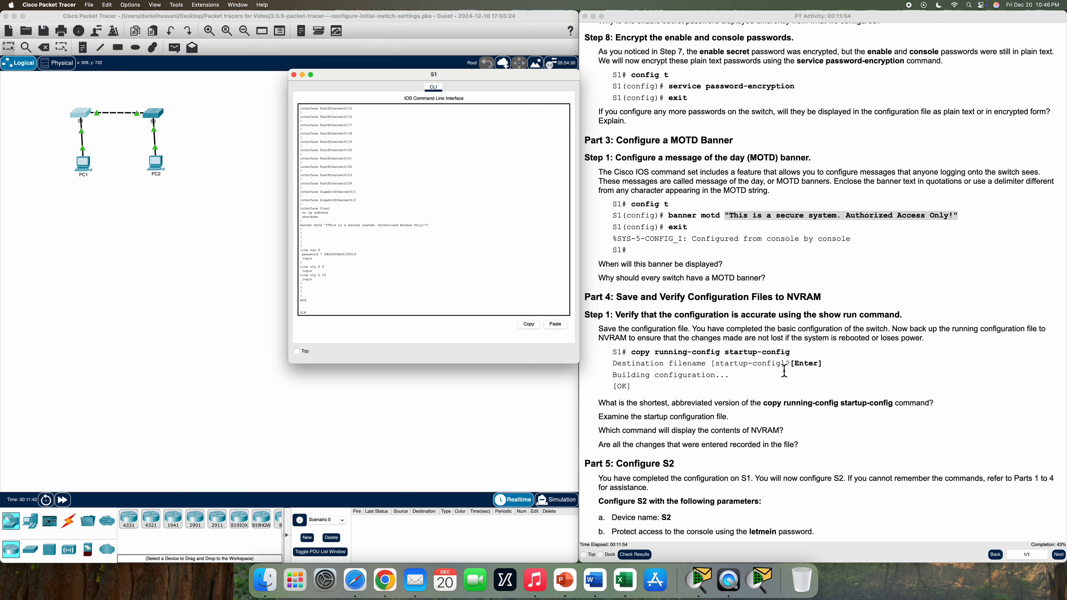
scroll(782, 372, "down", 2)
scroll(780, 373, "down", 2)
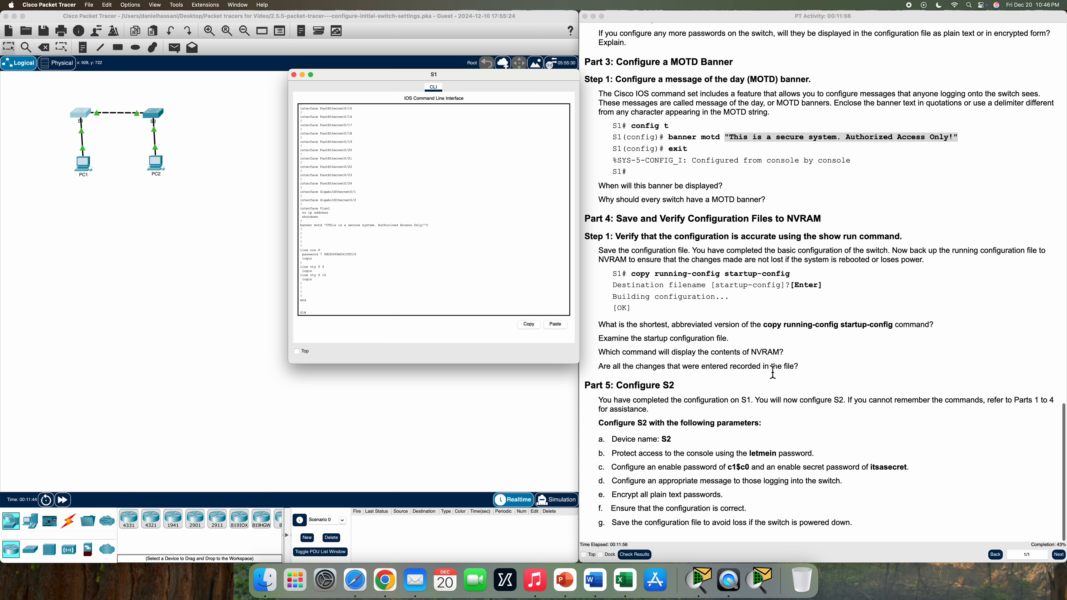
left_click_drag(614, 219, 803, 237)
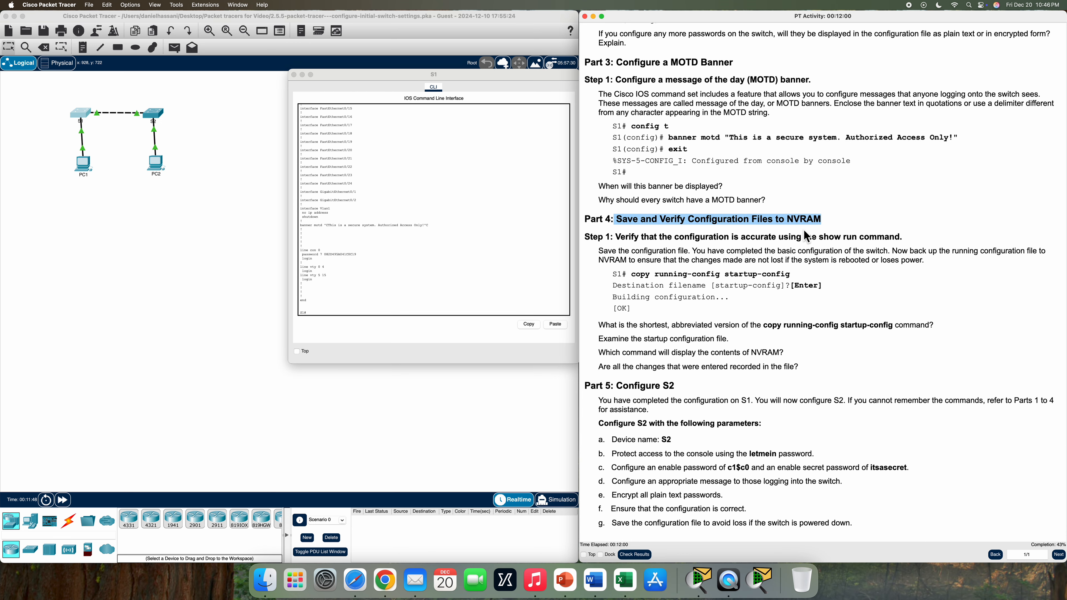
left_click(354, 316)
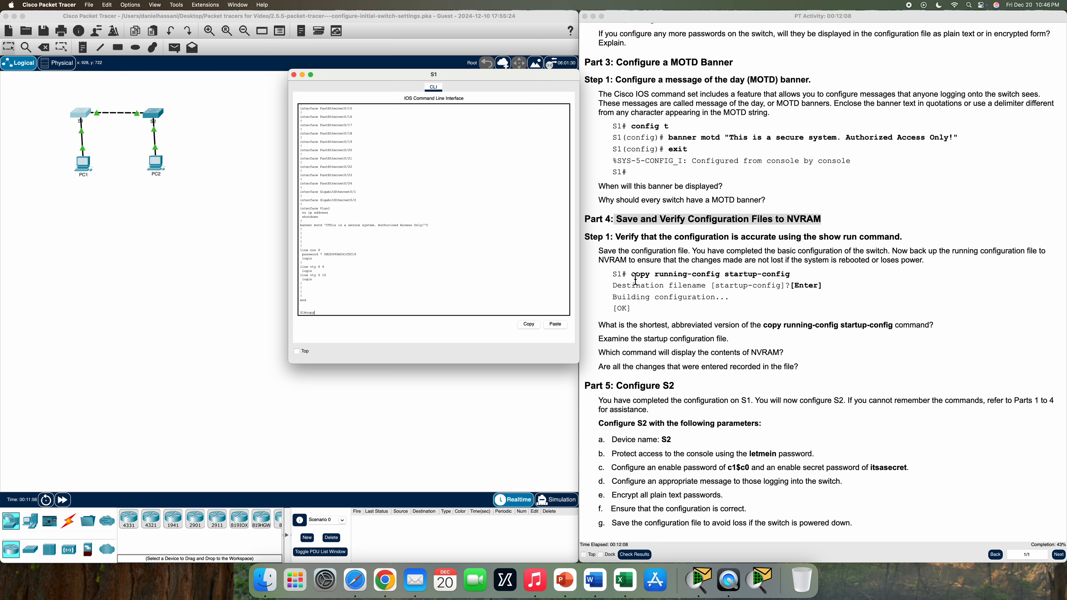
Save S1's configuration to NVRAM with copy run start, accepting the startup-config filename
left_click_drag(632, 274, 774, 290)
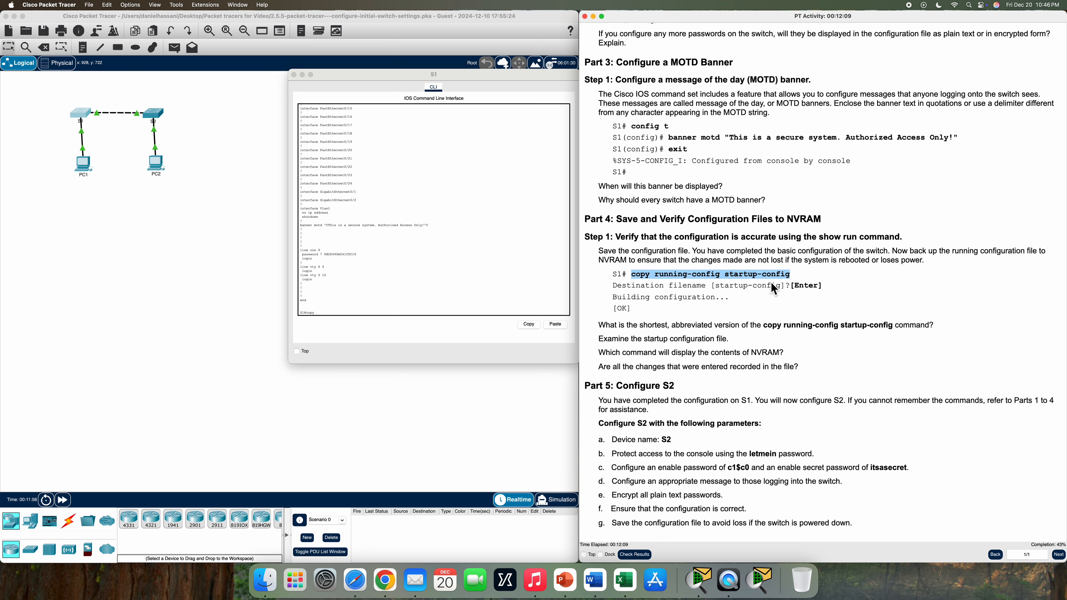
left_click(336, 317)
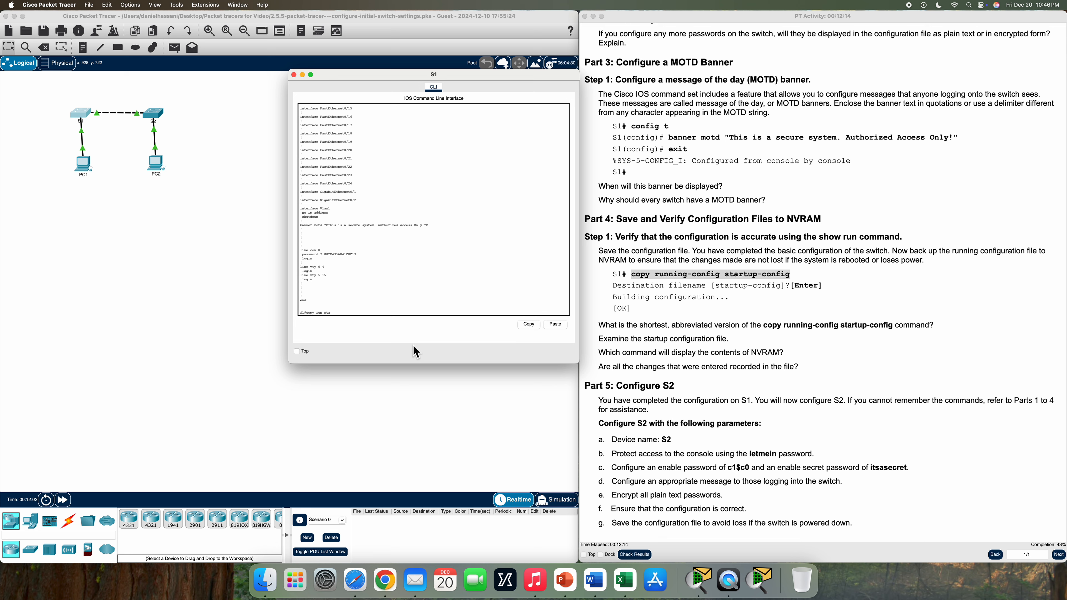
type("copy run start")
key("Return")
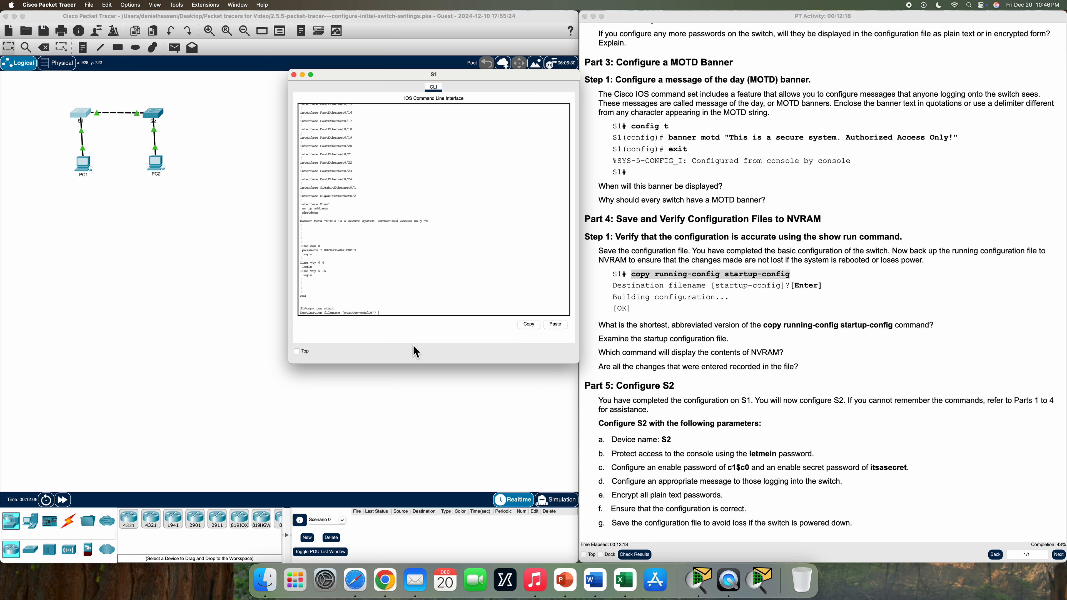
key("Return")
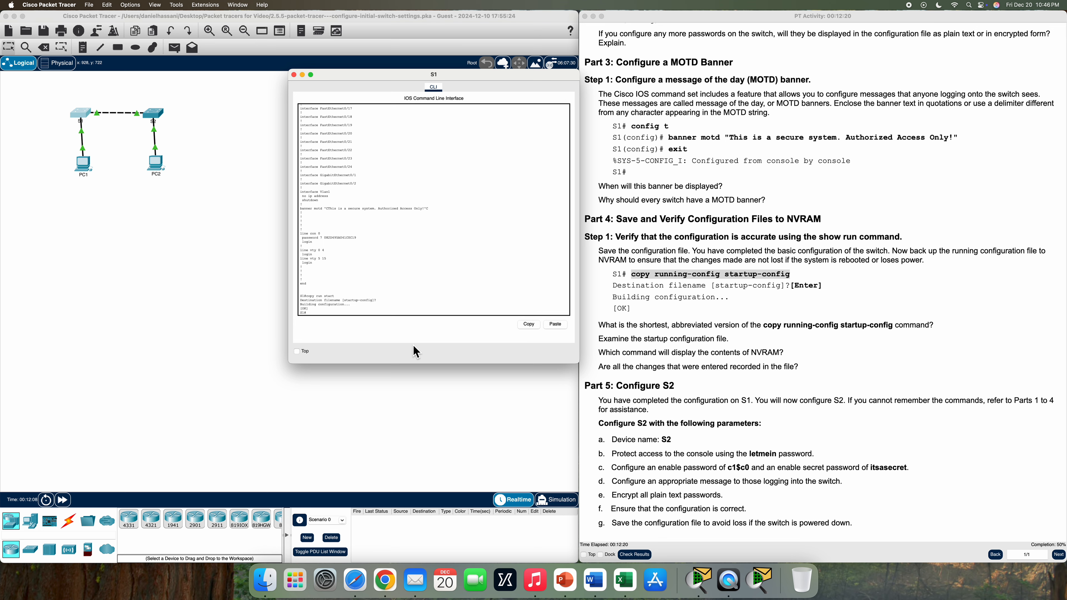
scroll(592, 358, "down", 1)
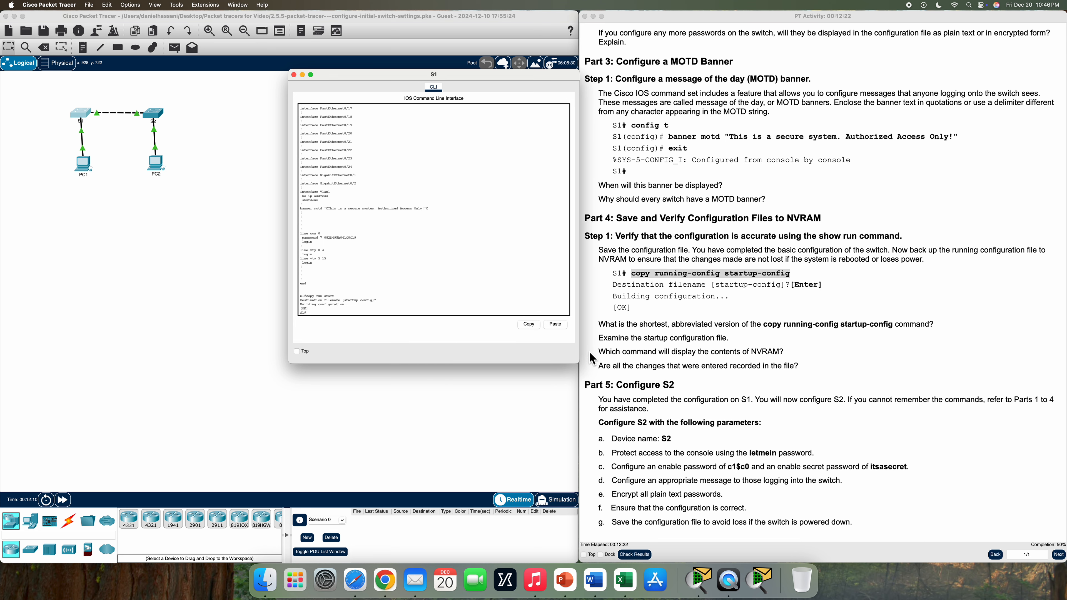
left_click_drag(598, 326, 865, 329)
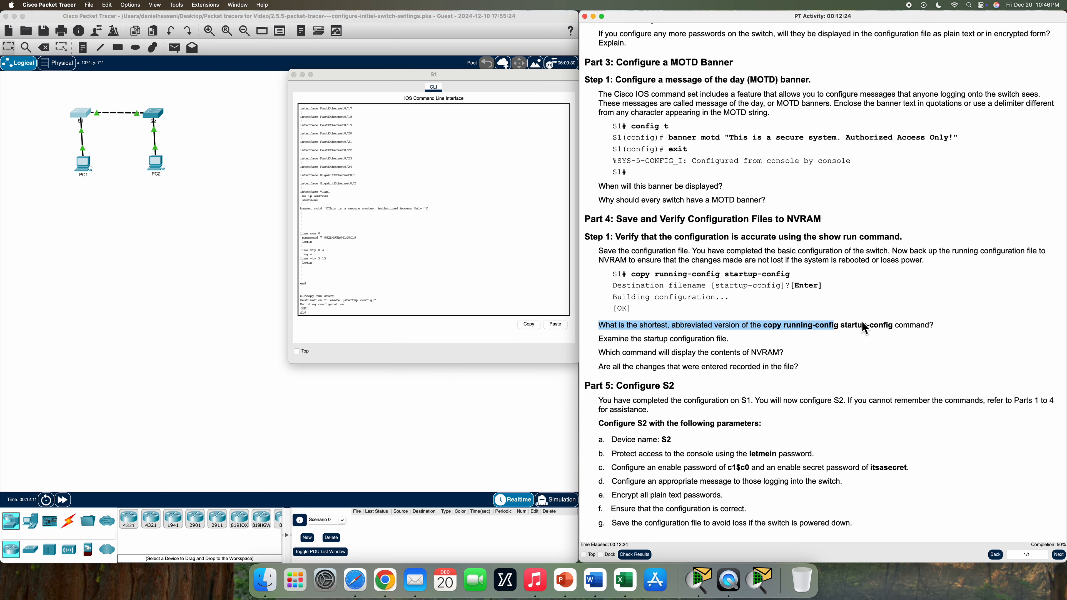
Display S1's saved startup configuration with show start
triple_click(932, 329)
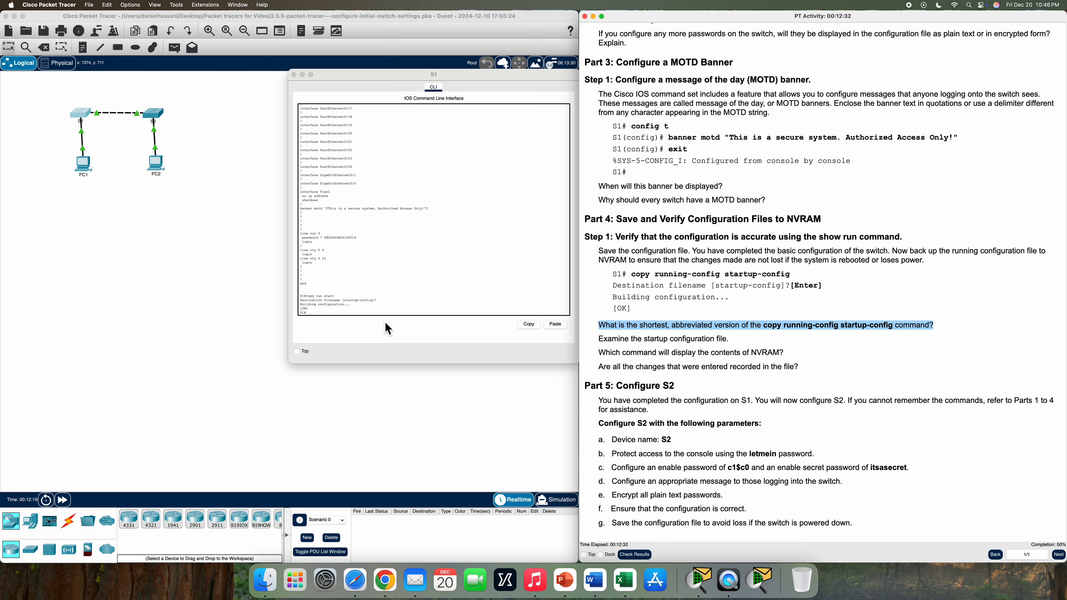
left_click_drag(599, 353, 729, 369)
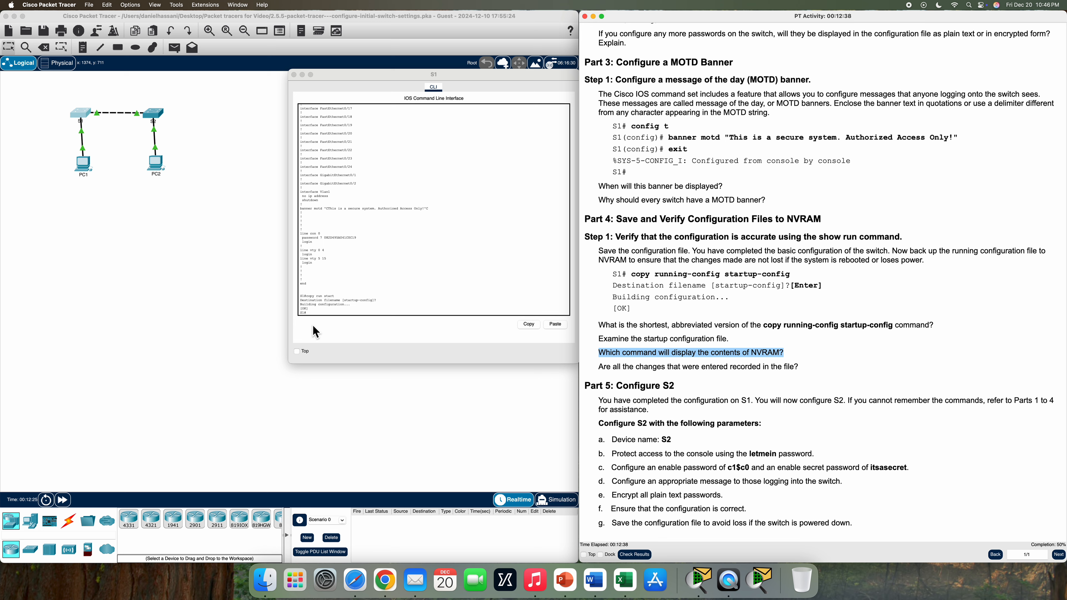
left_click(323, 313)
type("show st")
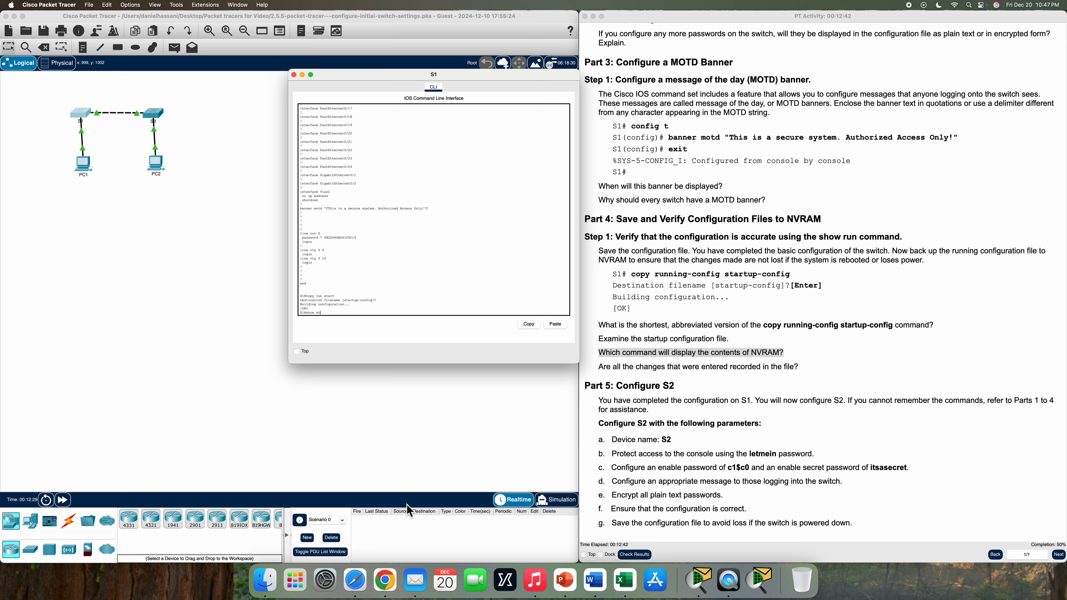
type("art")
key("Return")
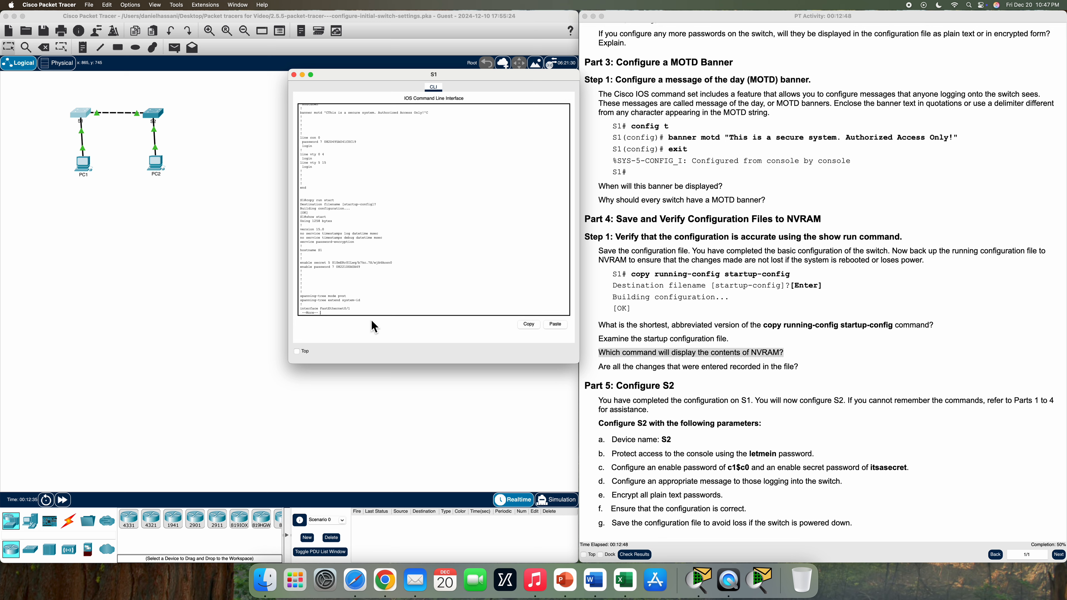
Page through the startup configuration, marking the encrypted enable password and MOTD banner
left_click_drag(332, 262, 360, 274)
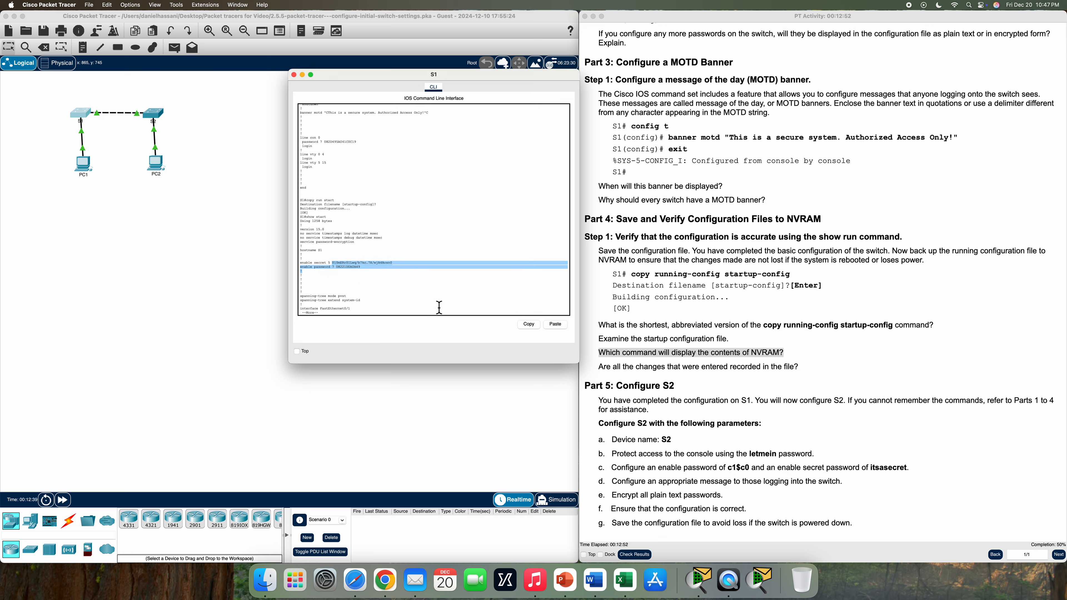
key("space")
key("space")
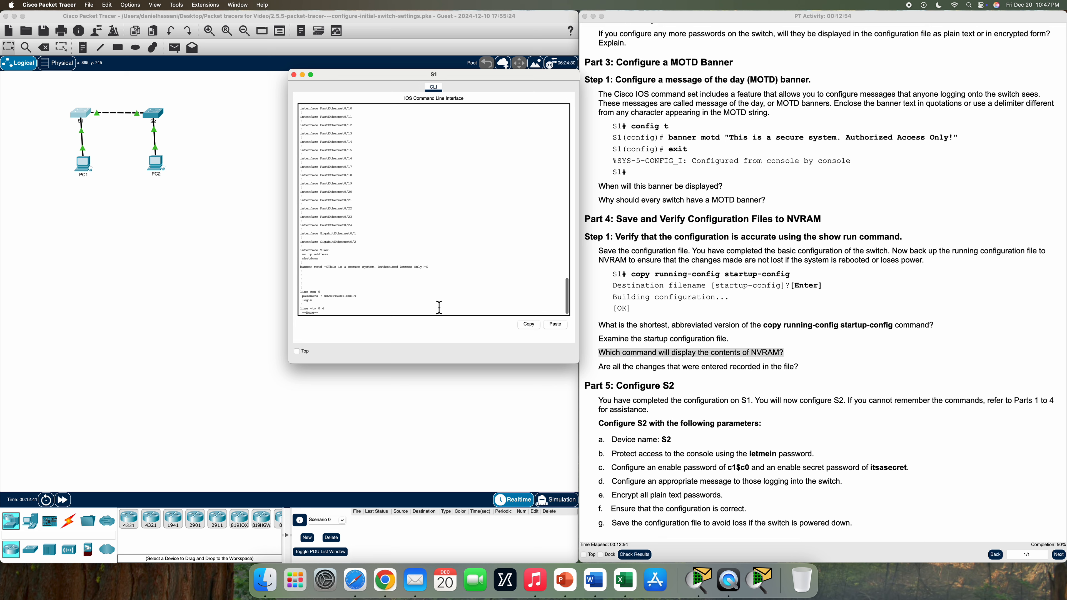
left_click_drag(300, 267, 394, 277)
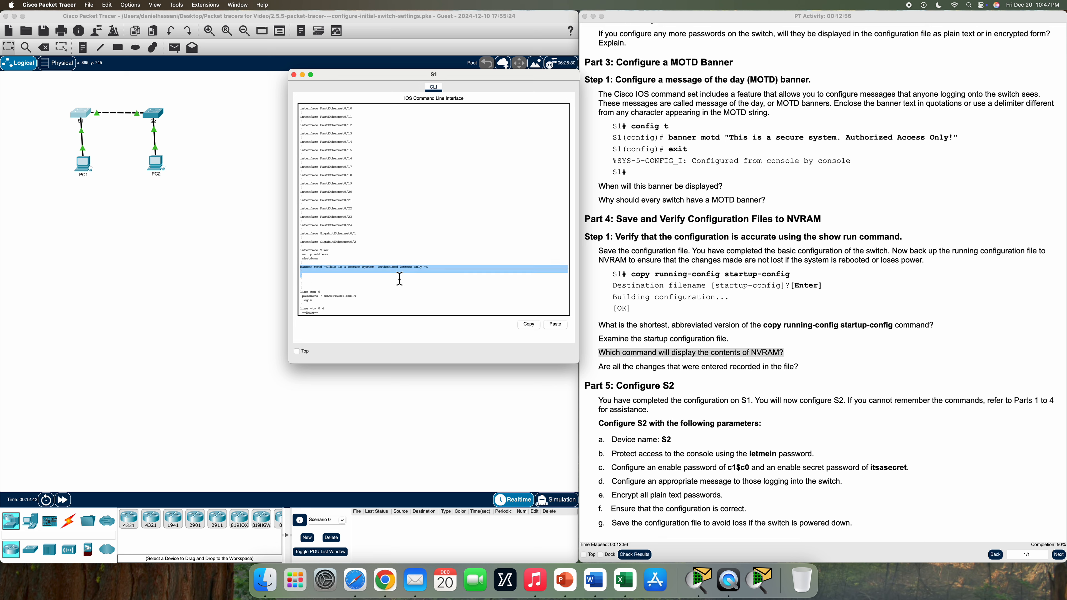
left_click(304, 300)
key("space")
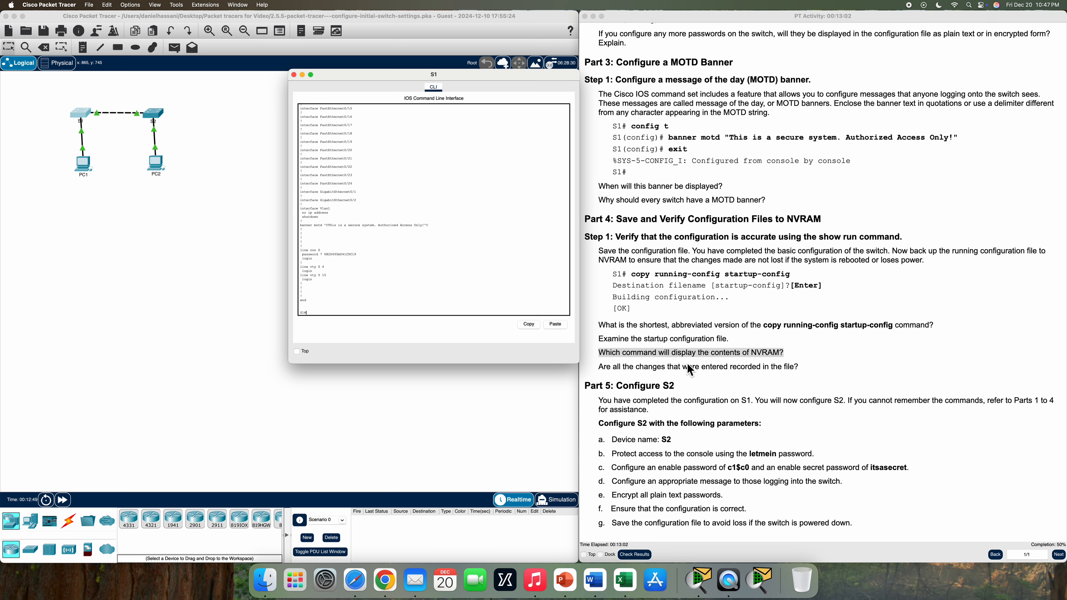
scroll(684, 365, "down", 1)
scroll(683, 365, "up", 1)
left_click_drag(603, 368, 800, 378)
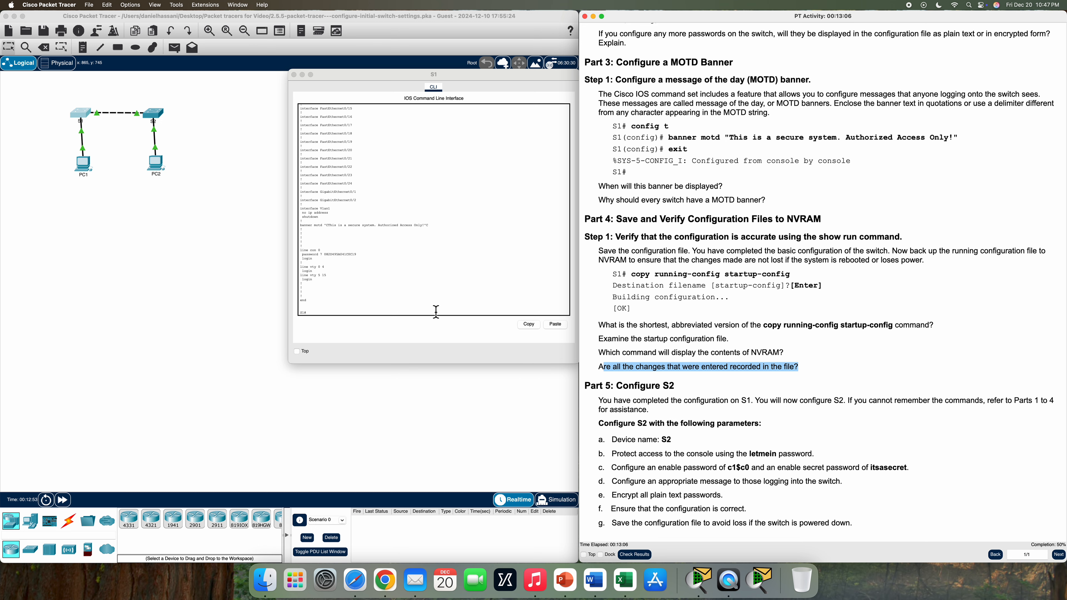
left_click(363, 315)
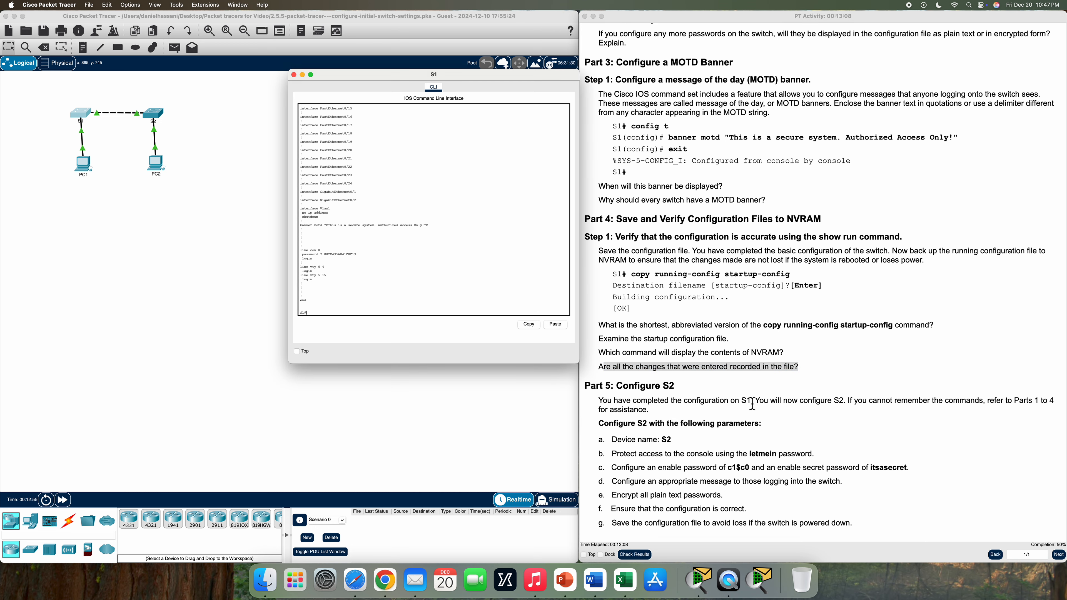
scroll(876, 456, "down", 4)
scroll(875, 456, "up", 2)
Close S1's console, open S2's CLI, and enlarge its window to reach a prompt
left_click(294, 75)
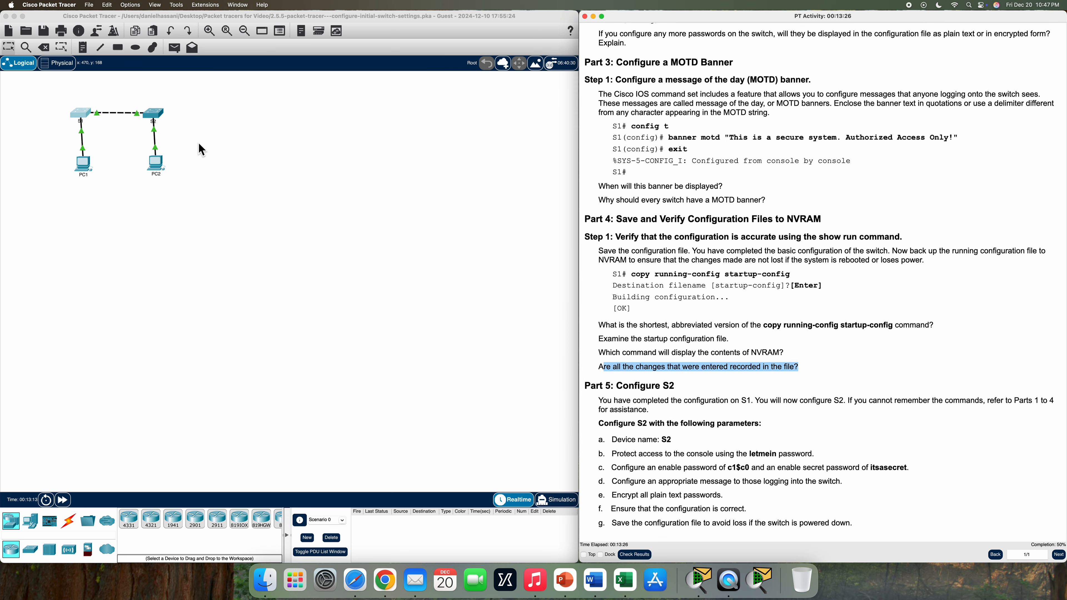
left_click(157, 115)
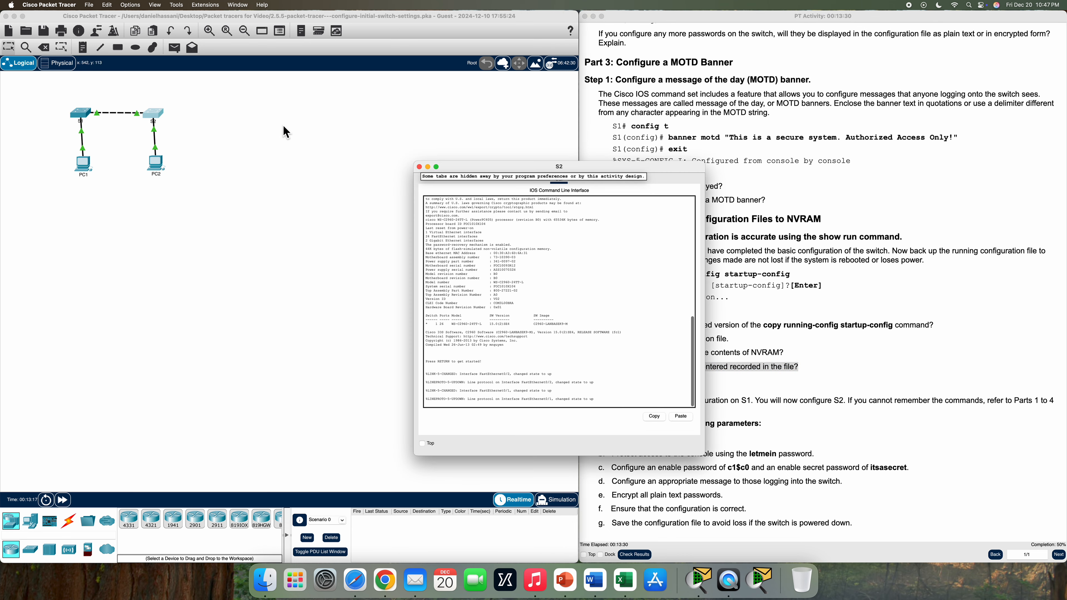
left_click_drag(584, 166, 459, 79)
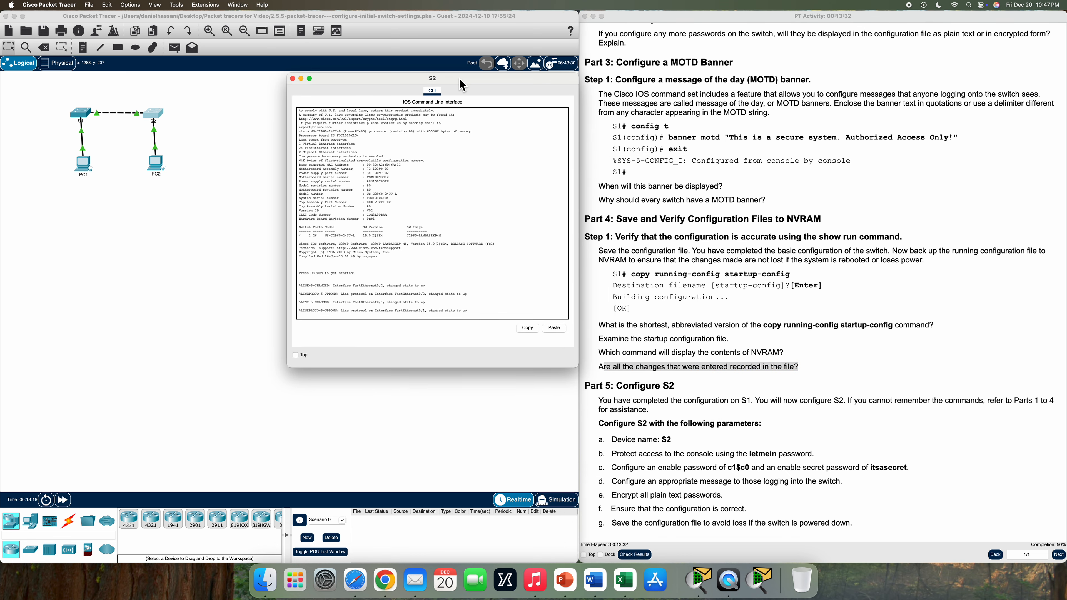
left_click_drag(291, 93, 247, 92)
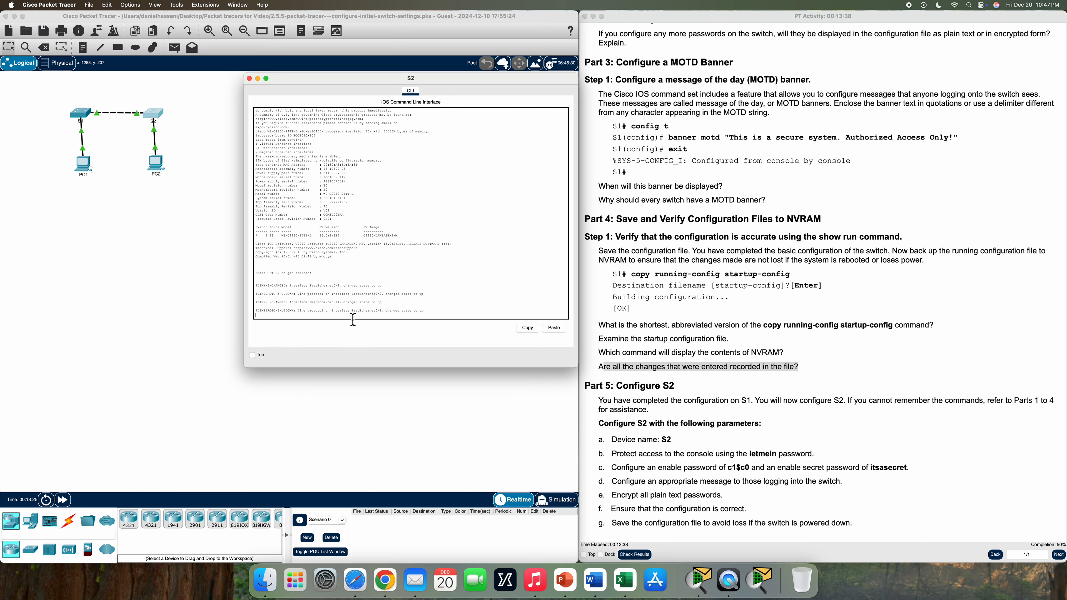
key("Return")
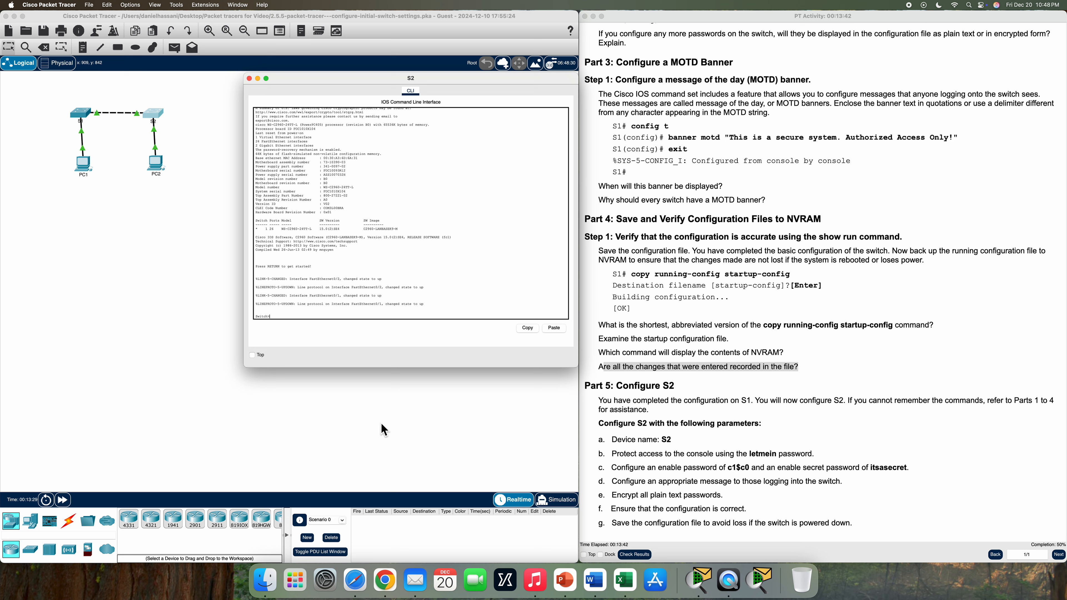
left_click_drag(608, 442, 685, 452)
left_click(281, 315)
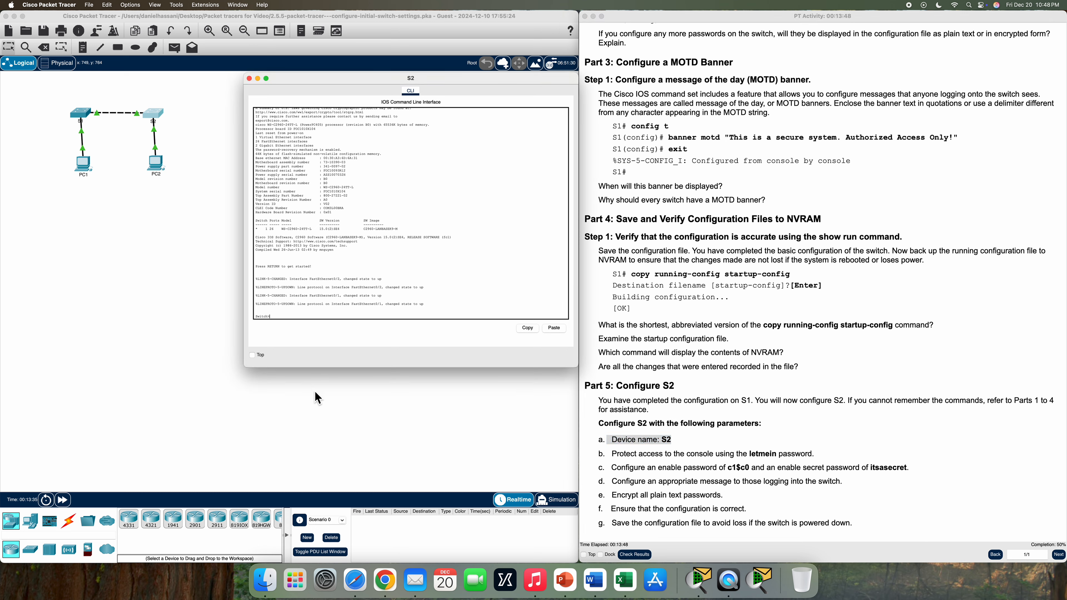
Enter privileged and global configuration mode on S2 and set its hostname to S2
type("enable")
key("Return")
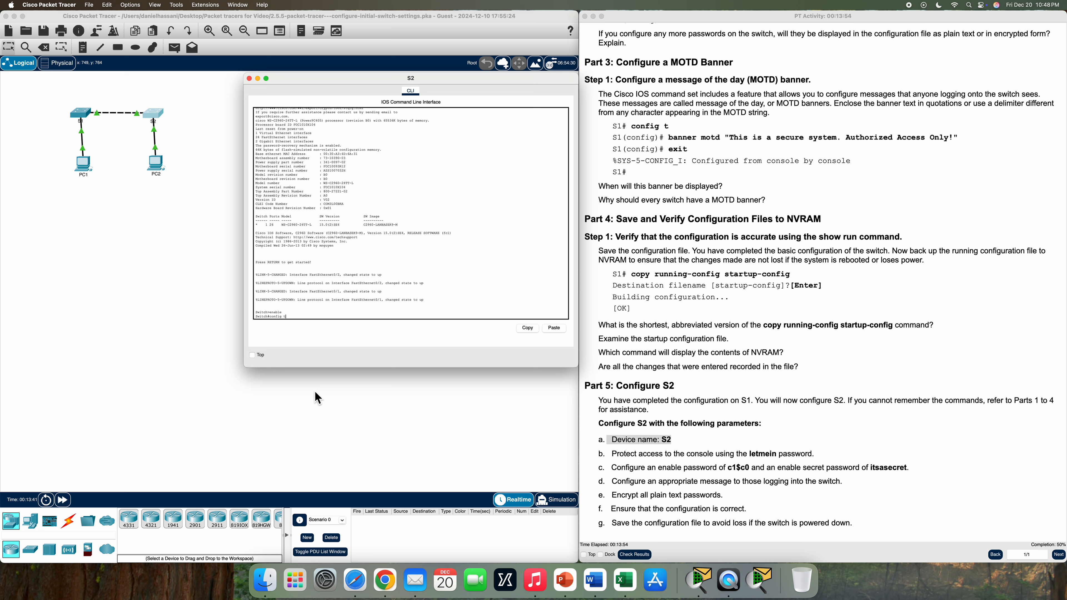
type("config t")
key("Return")
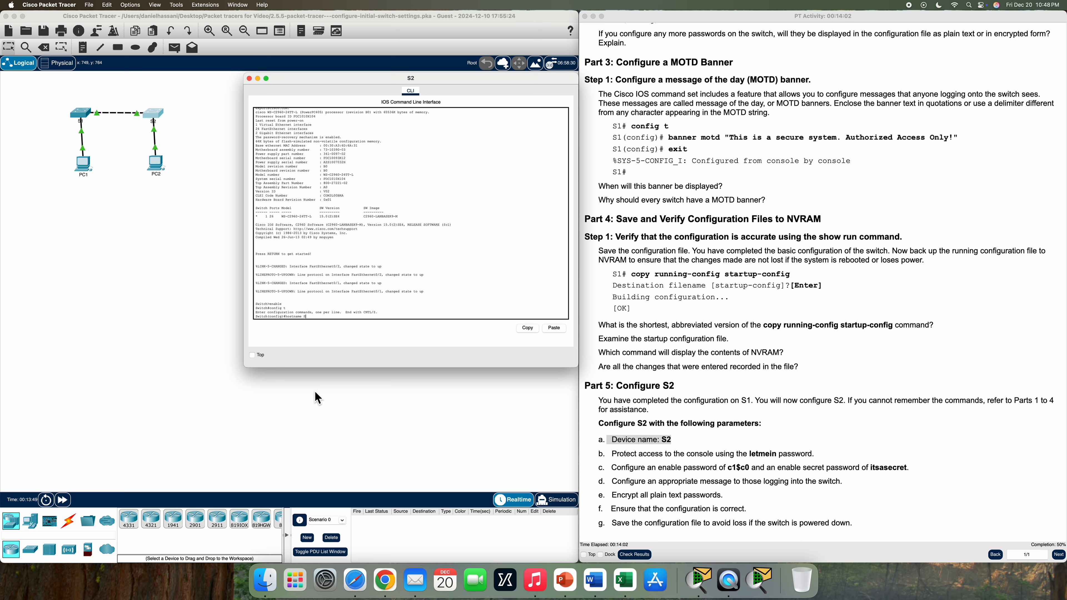
key("Return")
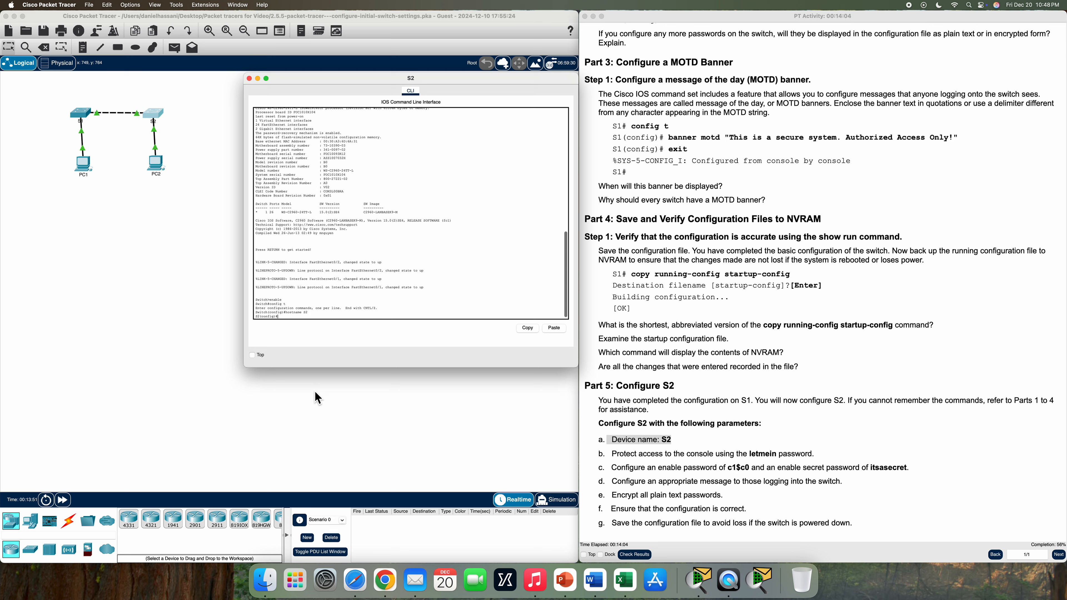
left_click_drag(279, 317, 251, 322)
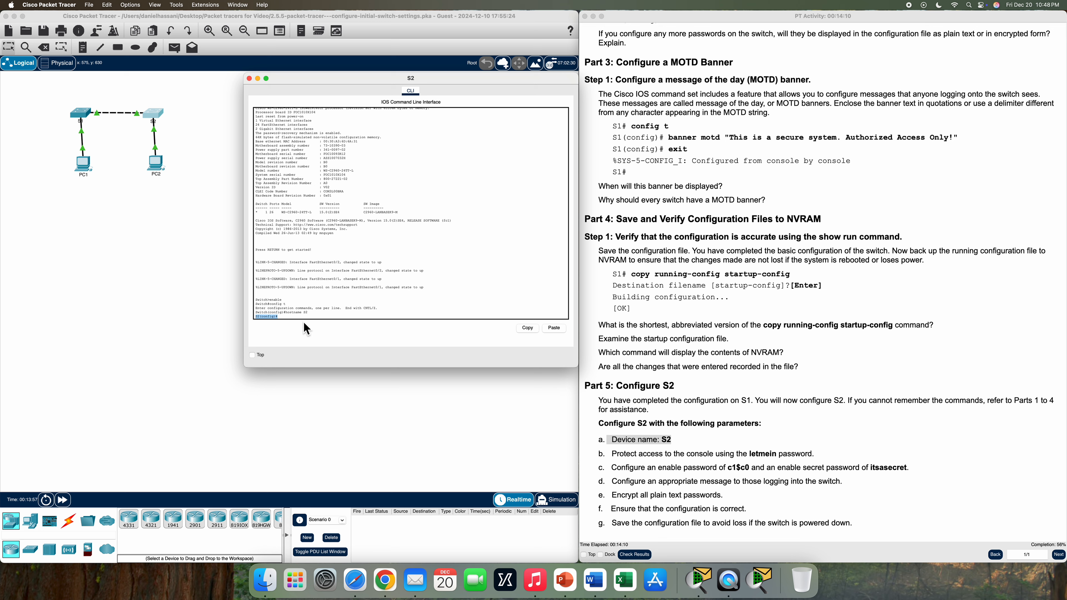
left_click_drag(615, 459, 824, 465)
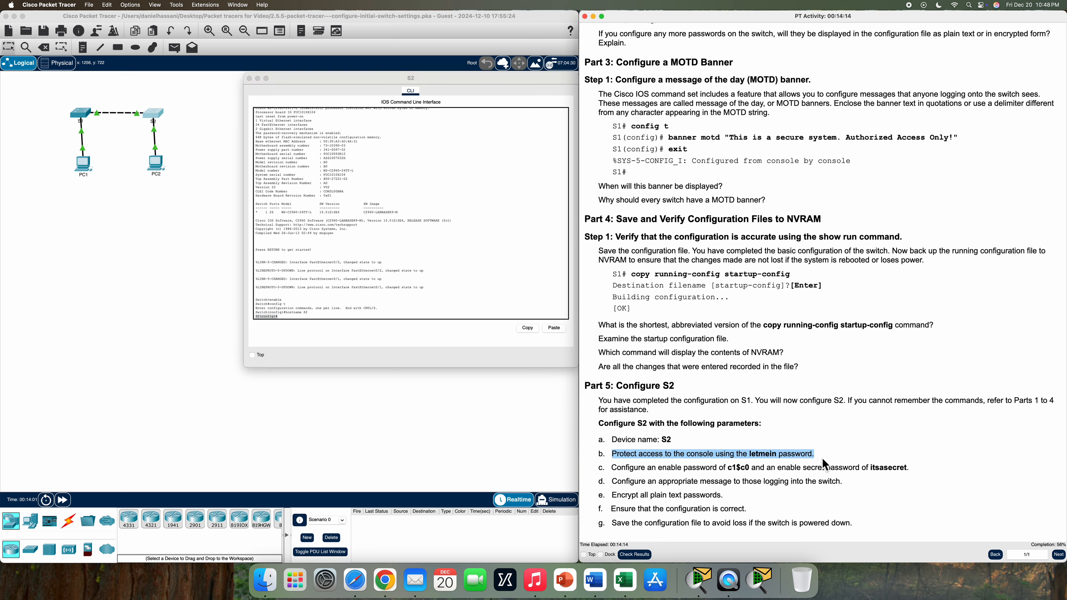
Set S2's console 0 line password to the activity's console password and require login
left_click(319, 318)
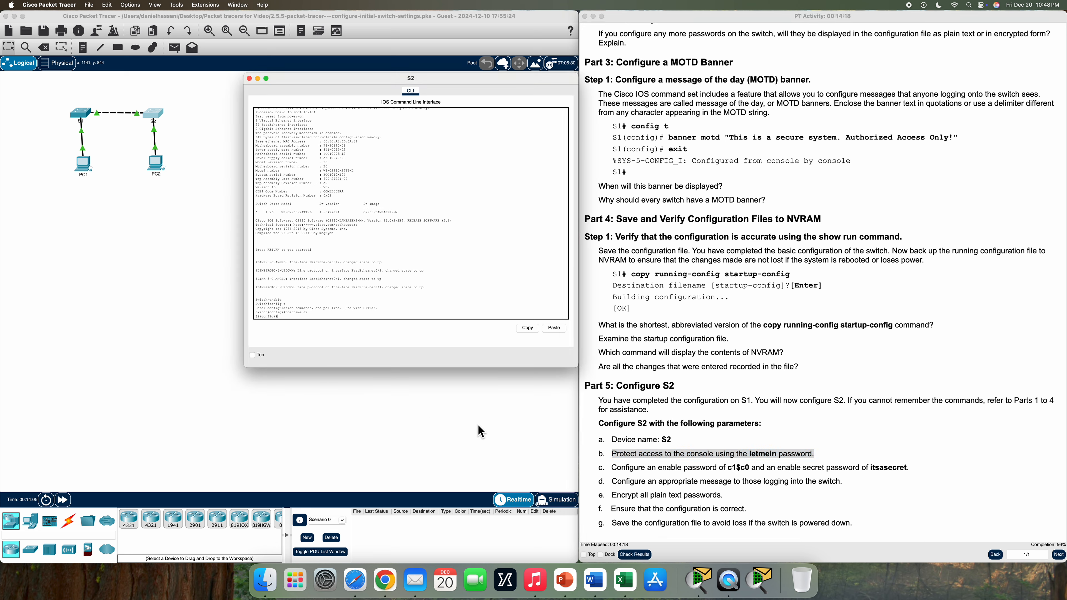
type("line console 0")
key("Return")
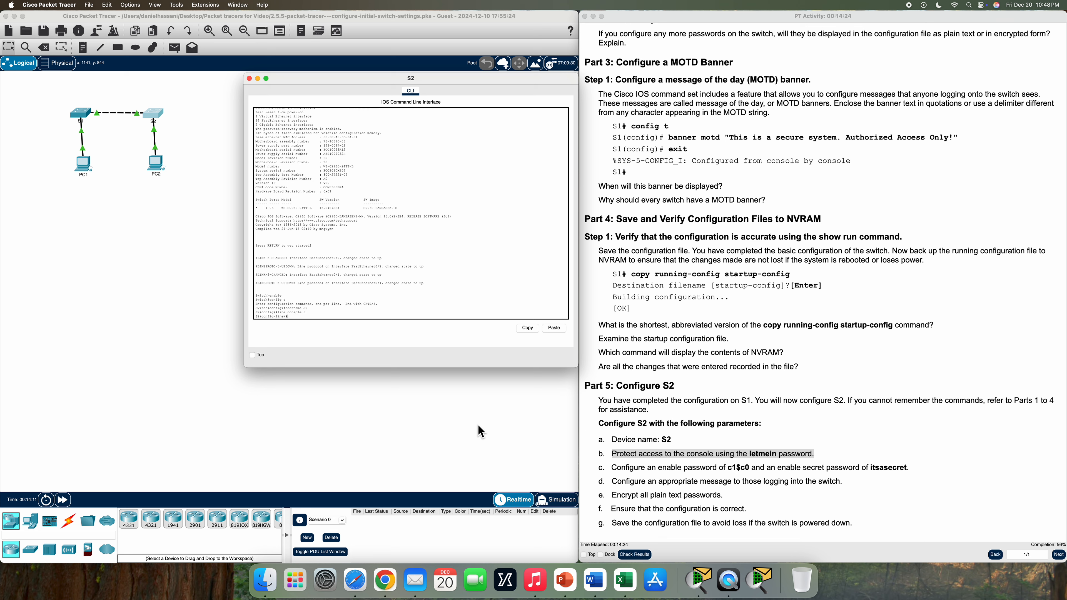
type("password letmein")
key("Return")
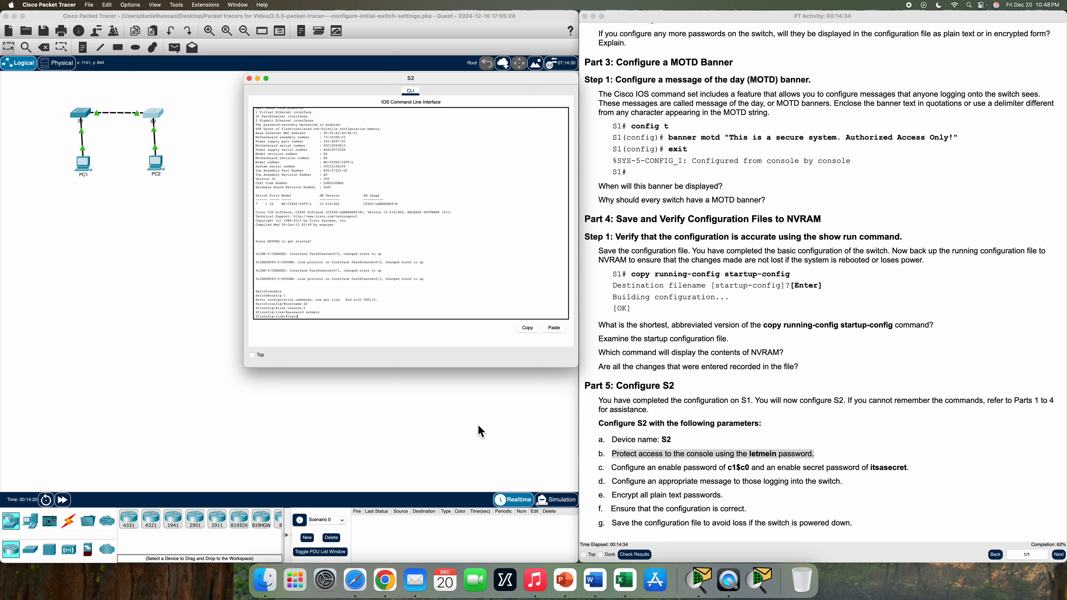
type("login")
key("Return")
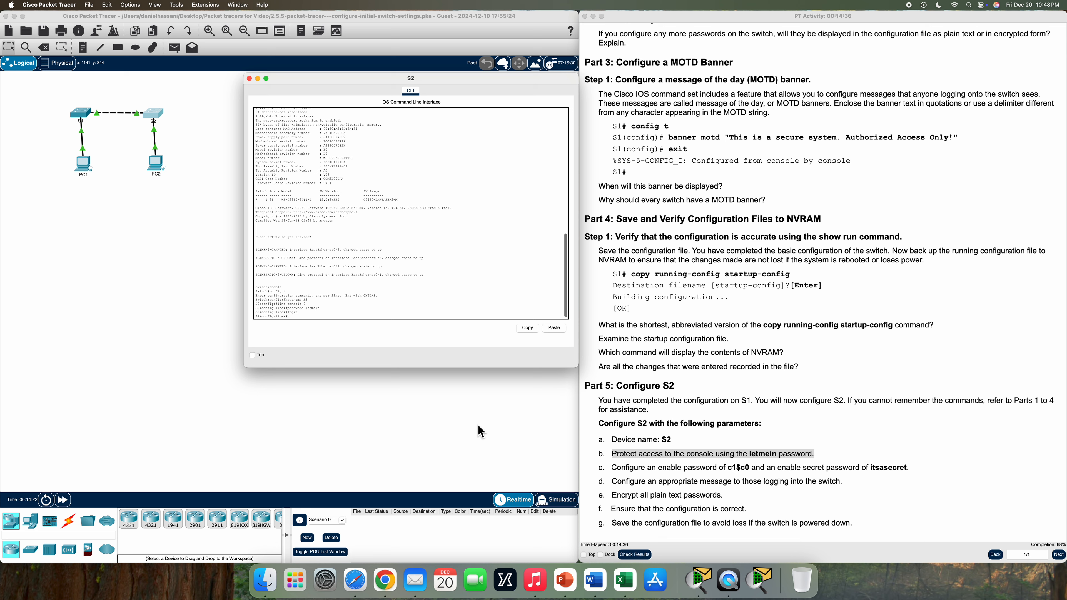
type("exit")
key("Return")
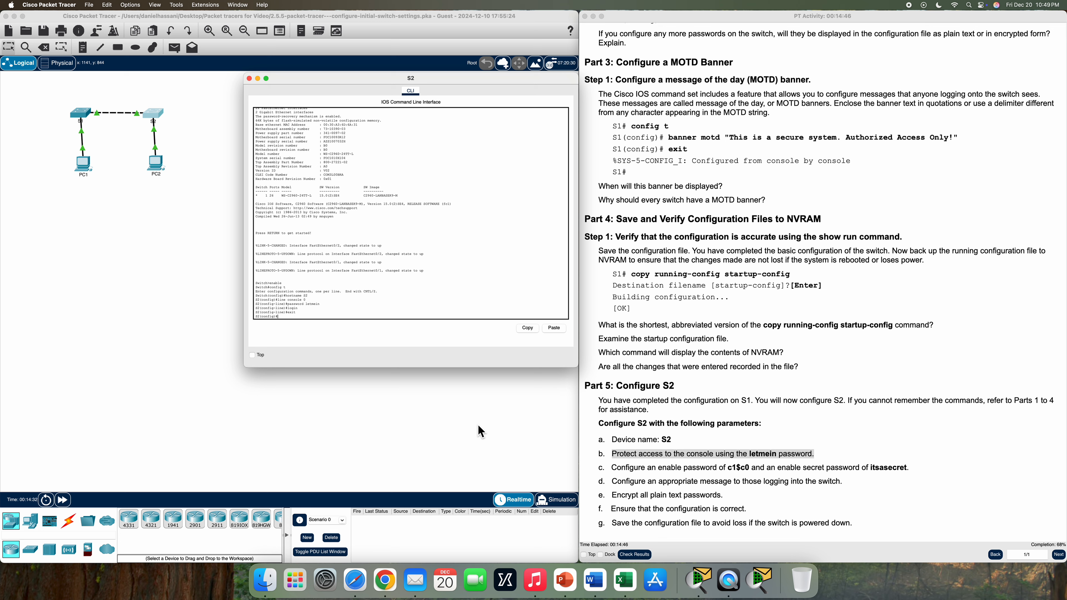
Set S2's enable password to the value given in the instructions
left_click_drag(612, 468, 754, 471)
left_click(298, 319)
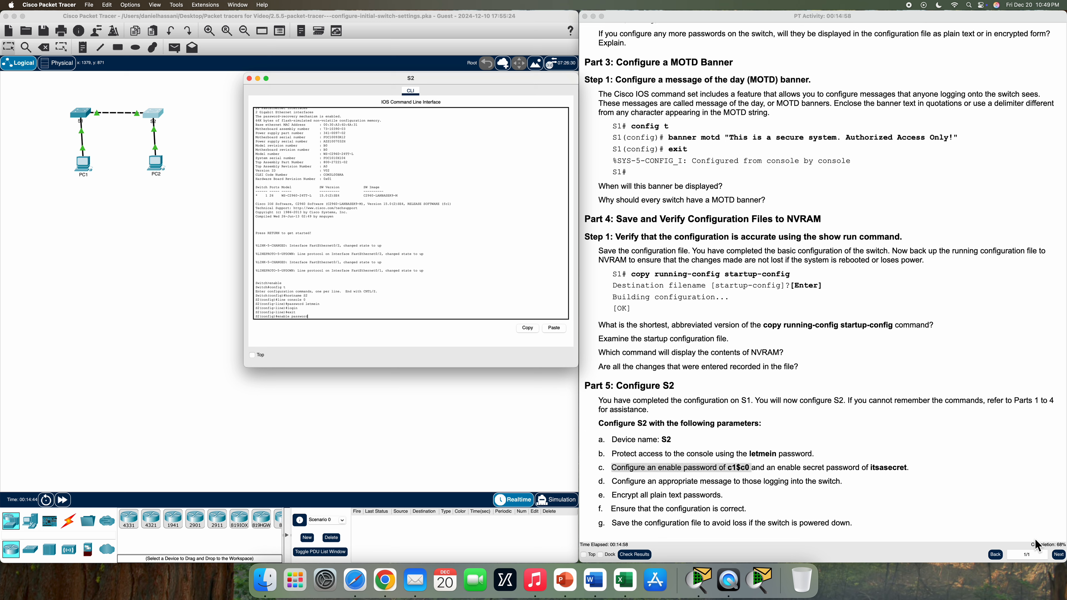
type("c1$c0")
key("Return")
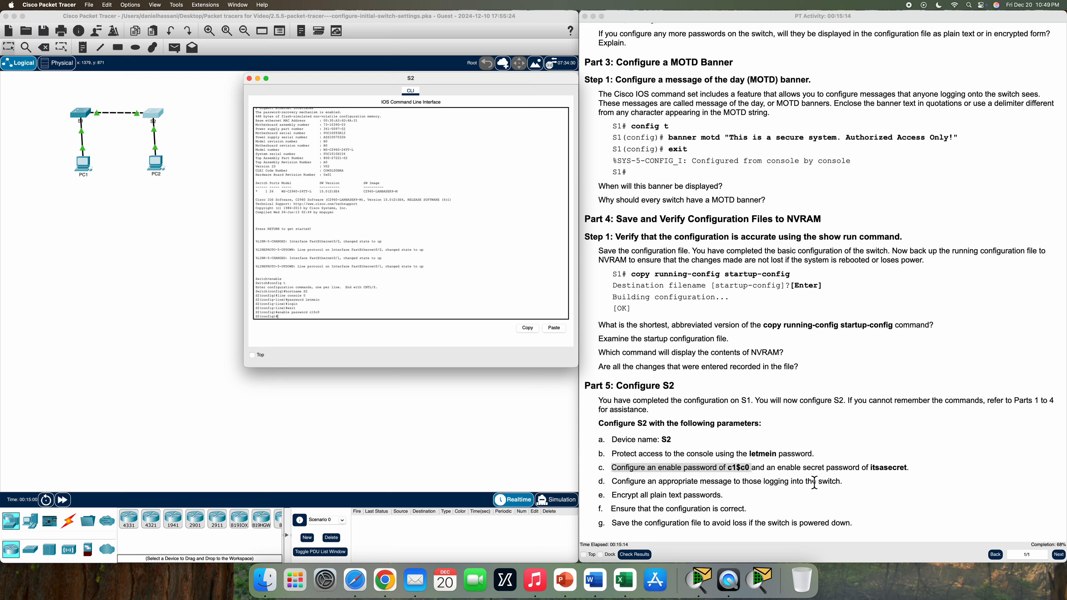
Configure an enable secret on S2
left_click_drag(779, 470, 922, 474)
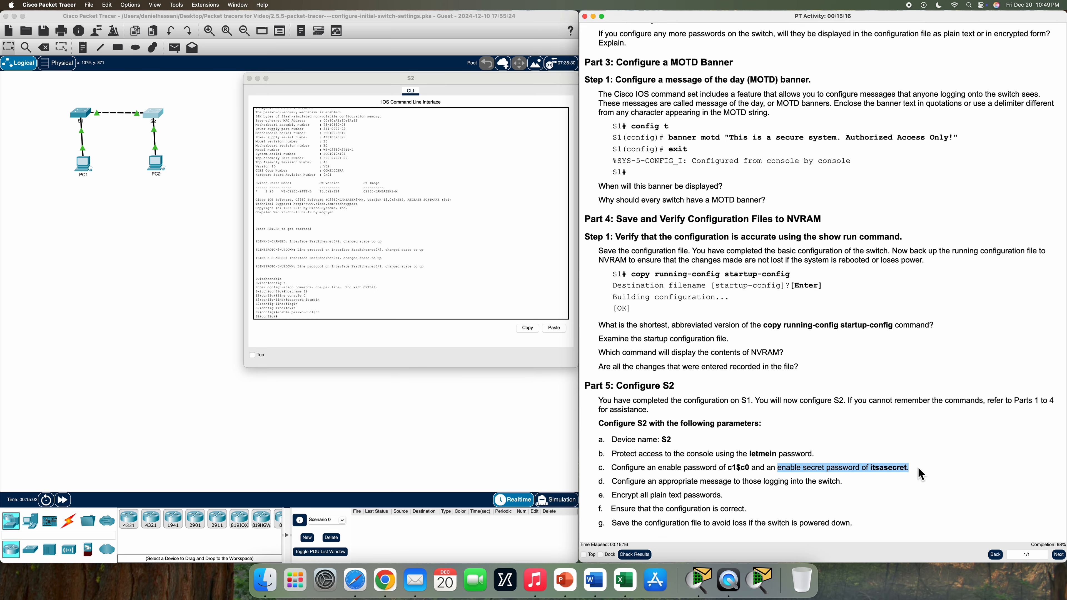
left_click(314, 320)
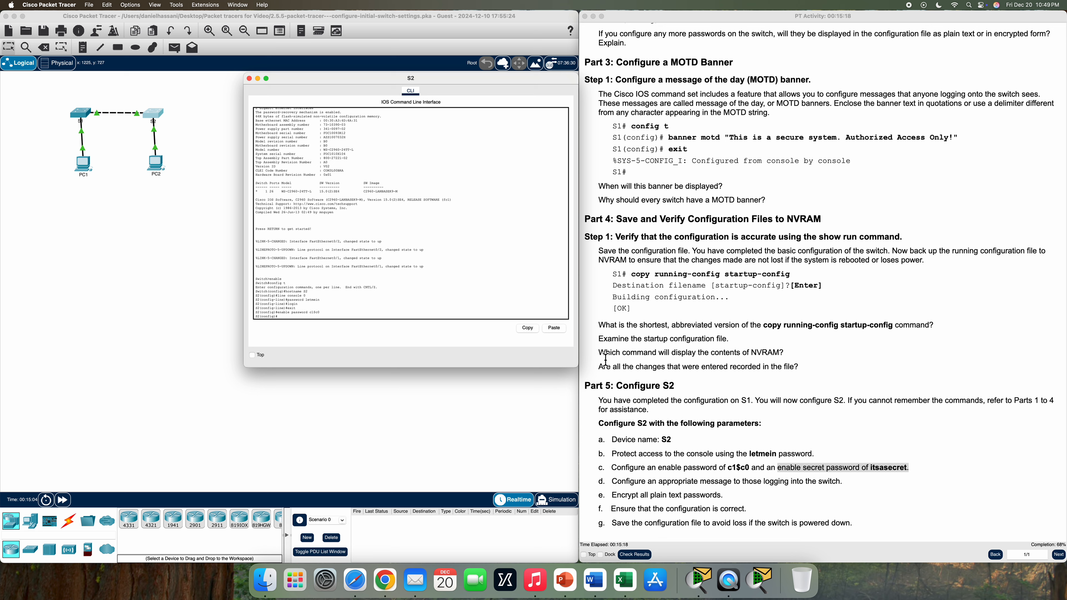
type("enable secret itsasecret")
key("Return")
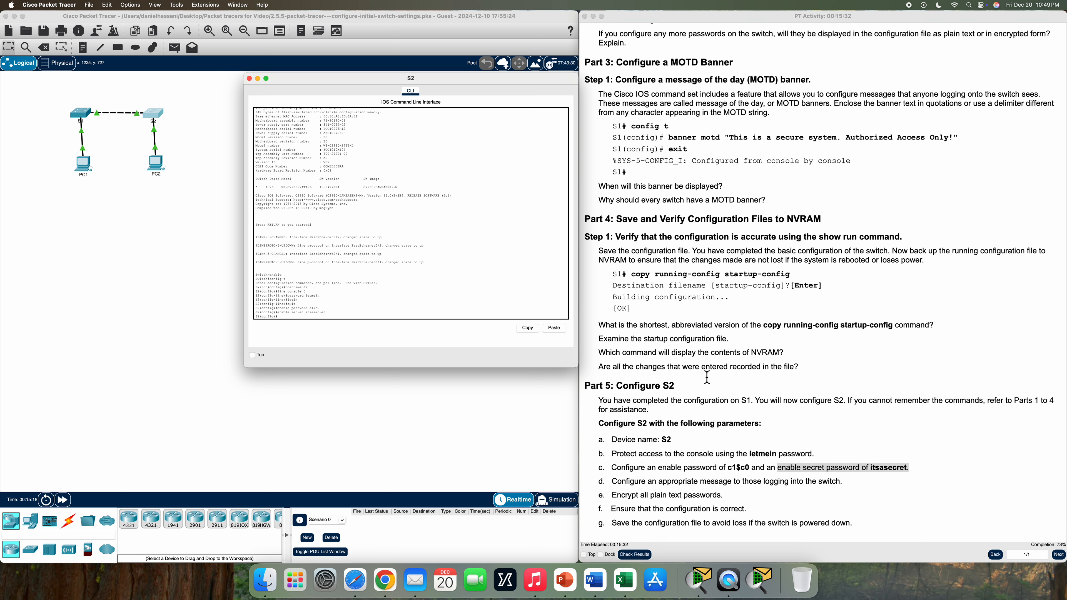
Paste the instructions' banner motd command into S2's config prompt to apply the MOTD banner
scroll(616, 486, "up", 1)
left_click_drag(615, 485, 850, 490)
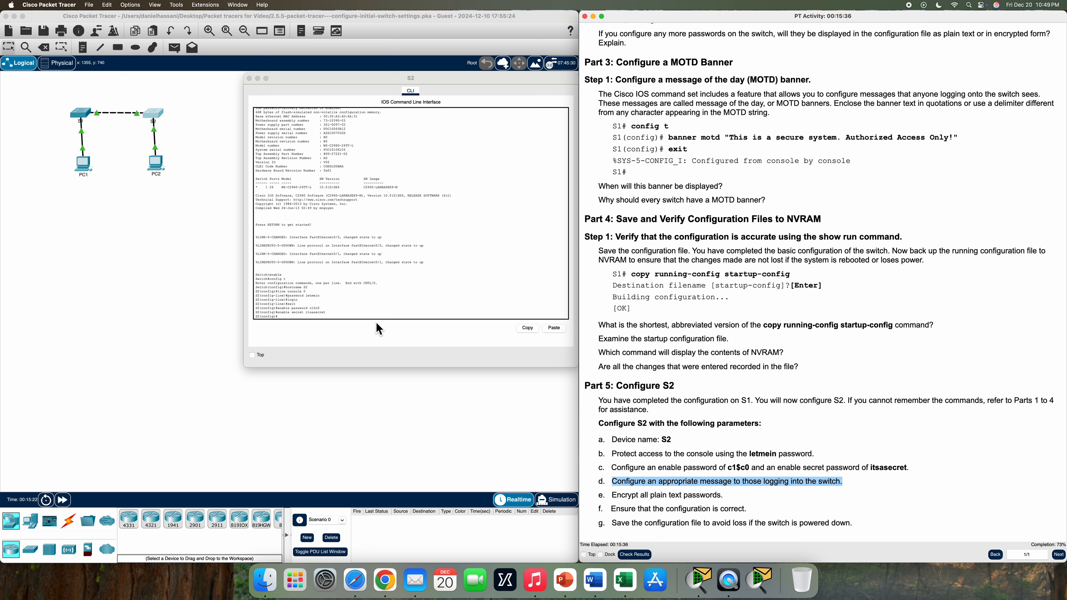
left_click(321, 322)
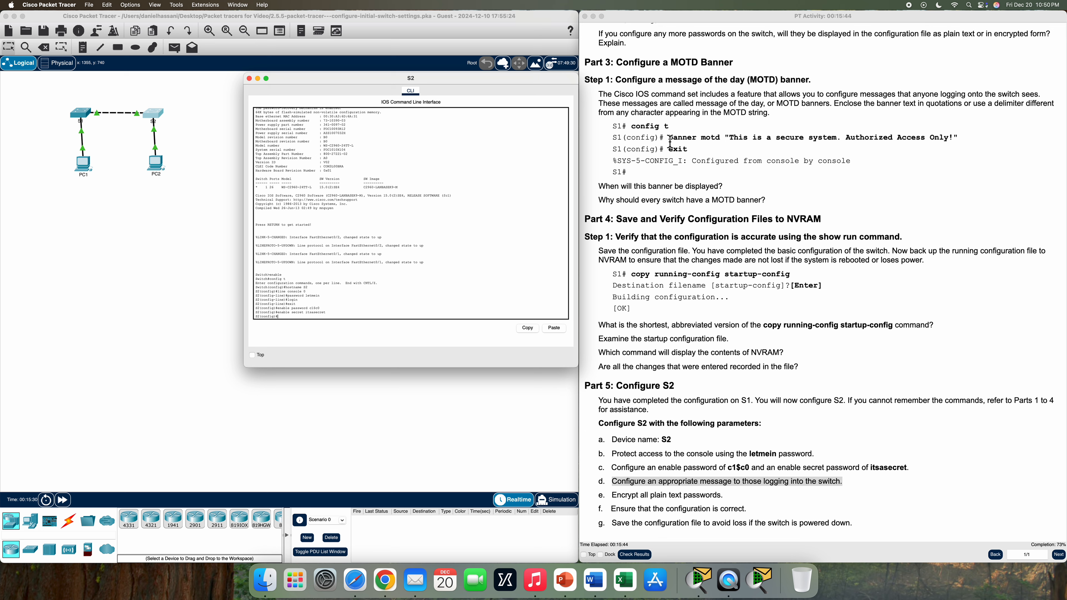
left_click_drag(672, 143, 946, 142)
right_click(946, 142)
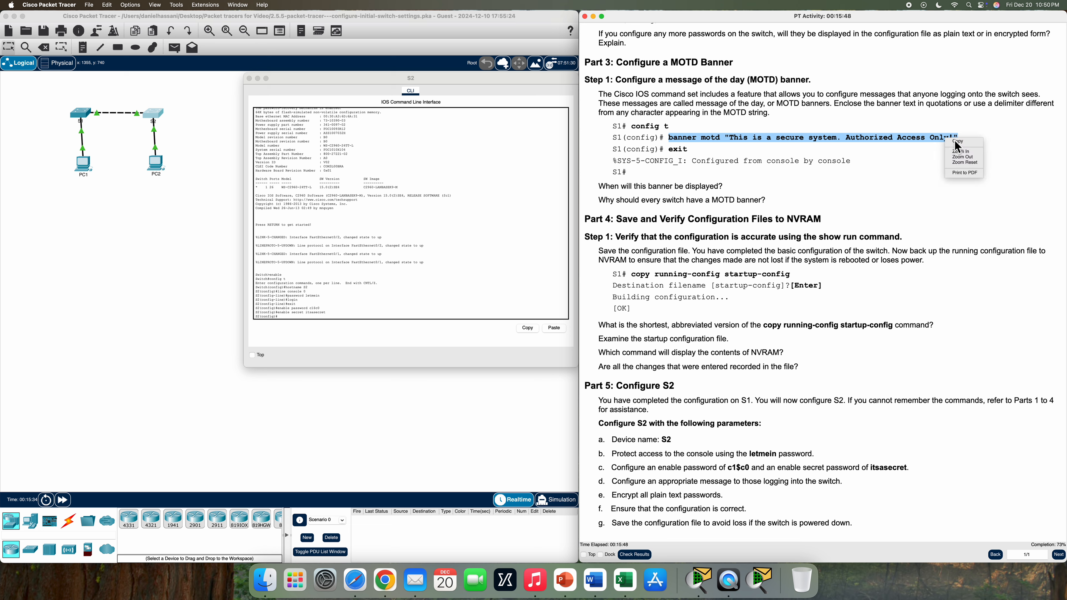
left_click(958, 143)
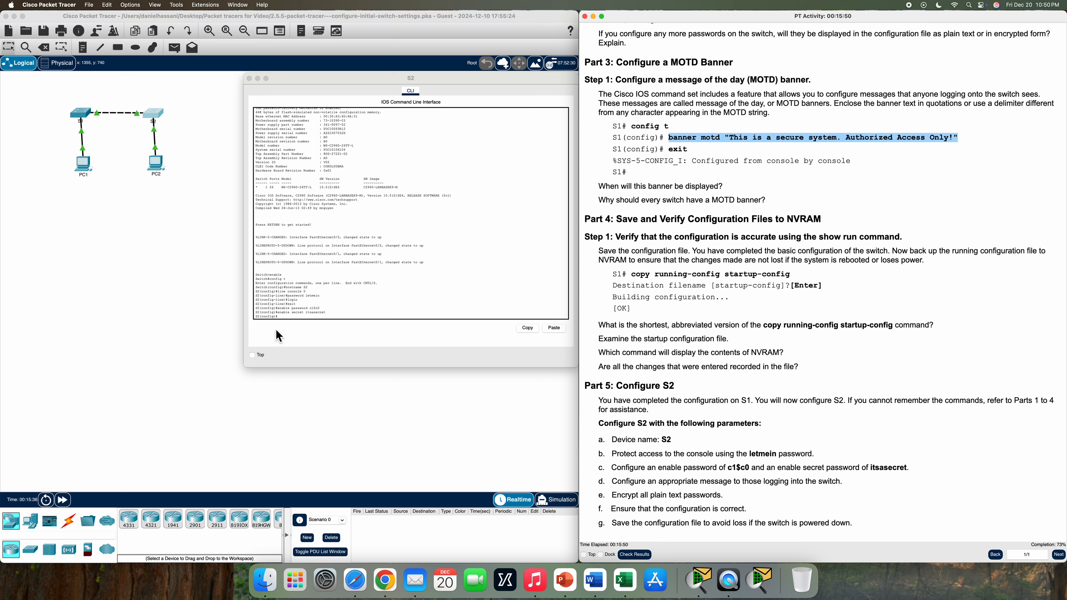
left_click(283, 322)
right_click(283, 321)
left_click(301, 330)
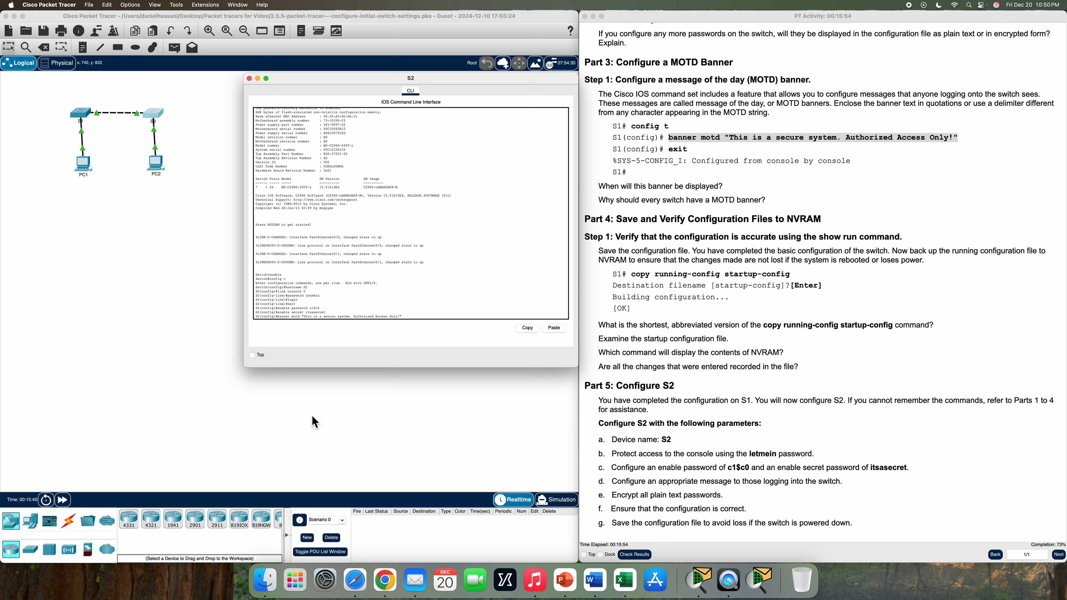
key("Return")
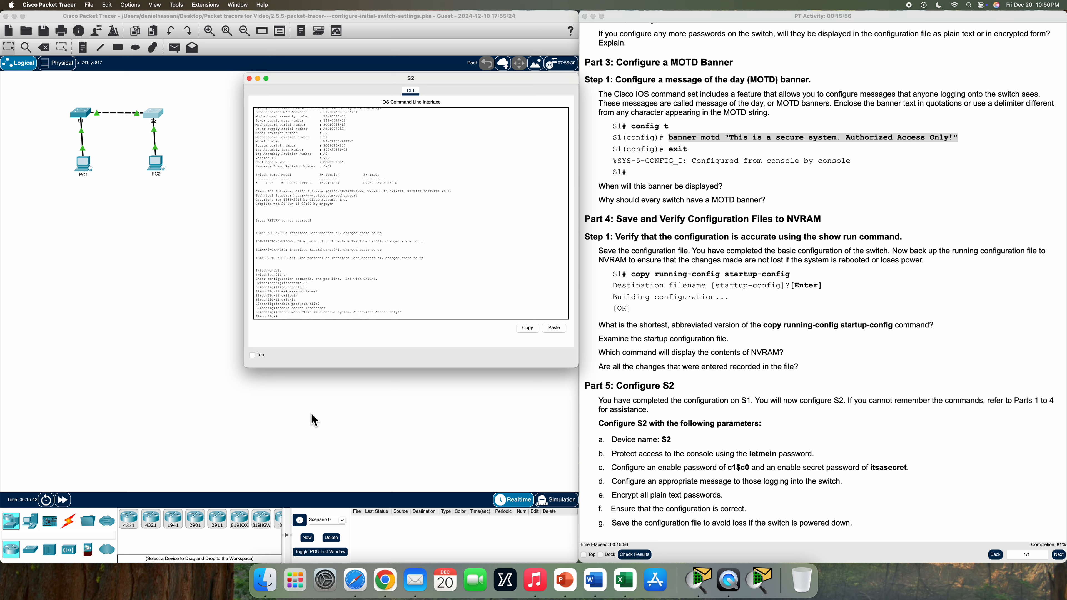
left_click_drag(614, 499, 714, 499)
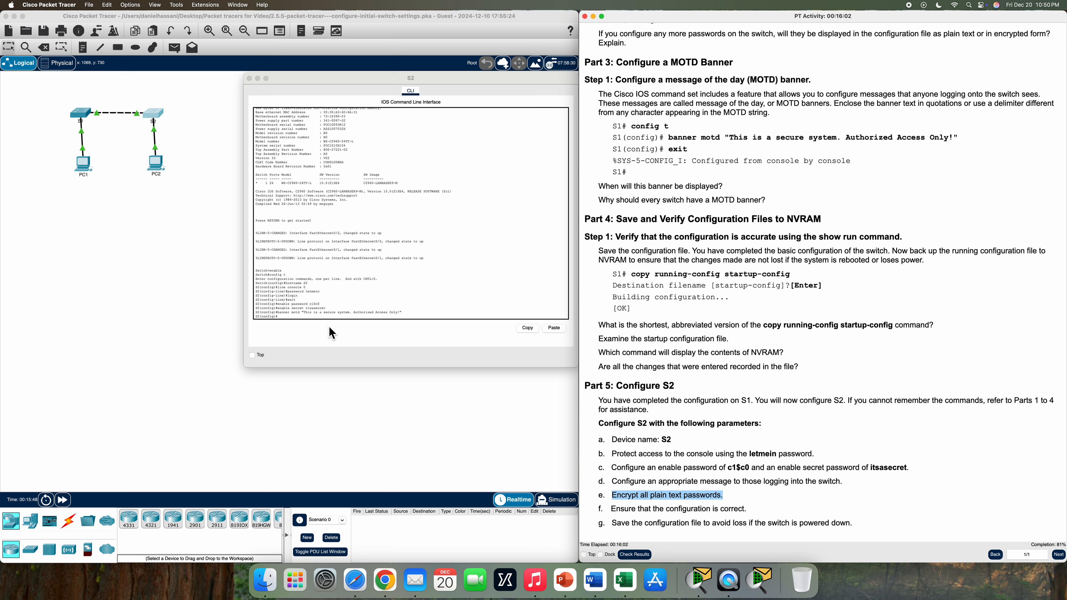
Enable service password-encryption on S2
left_click(353, 339)
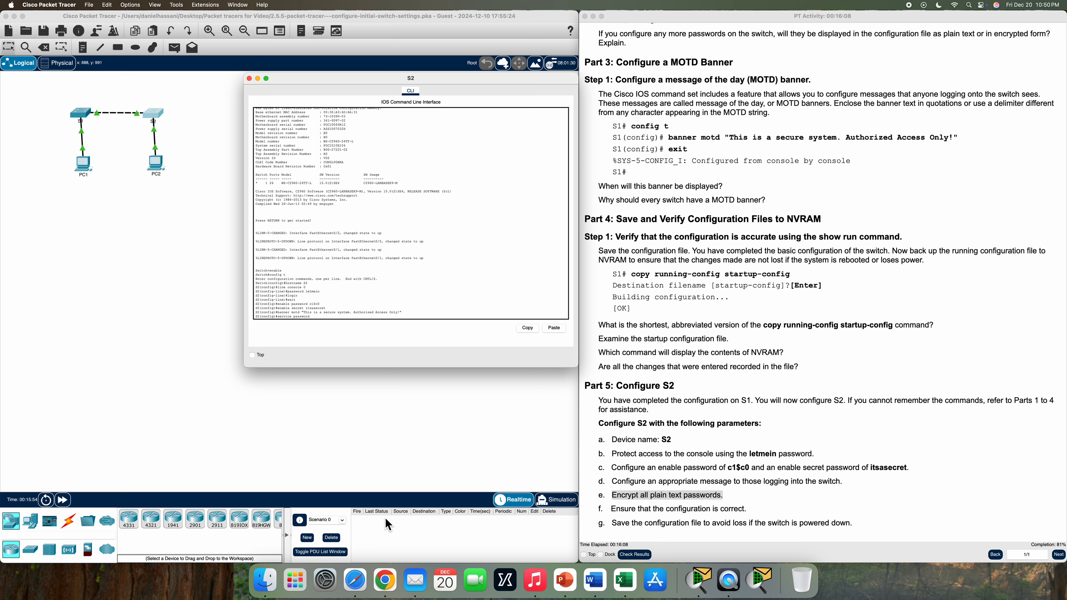
type("service password-encr")
key("Return")
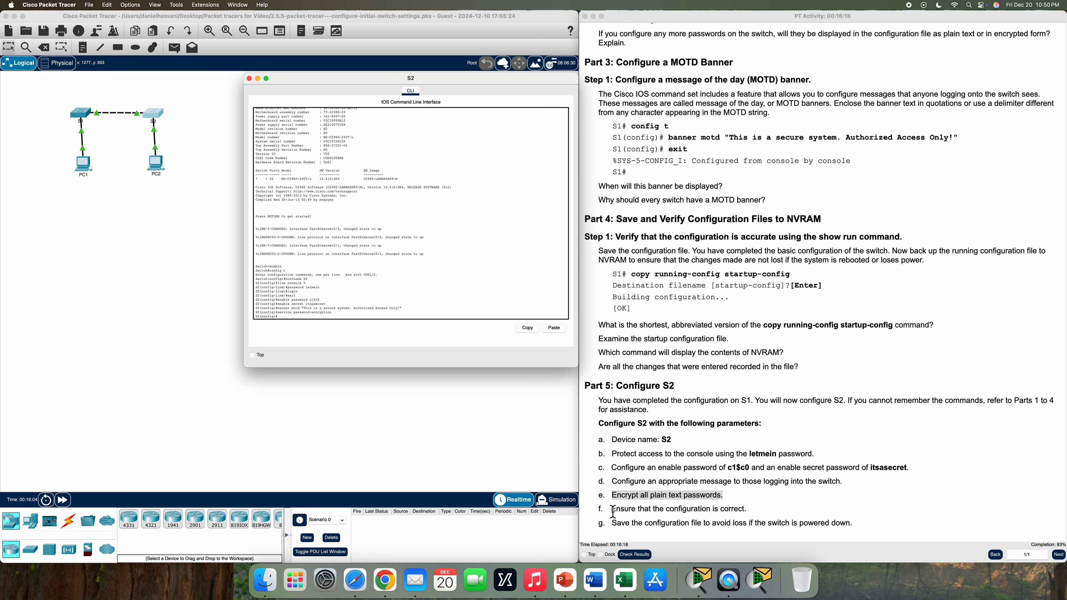
Attempt show run at S2's global configuration prompt
left_click_drag(612, 509, 759, 513)
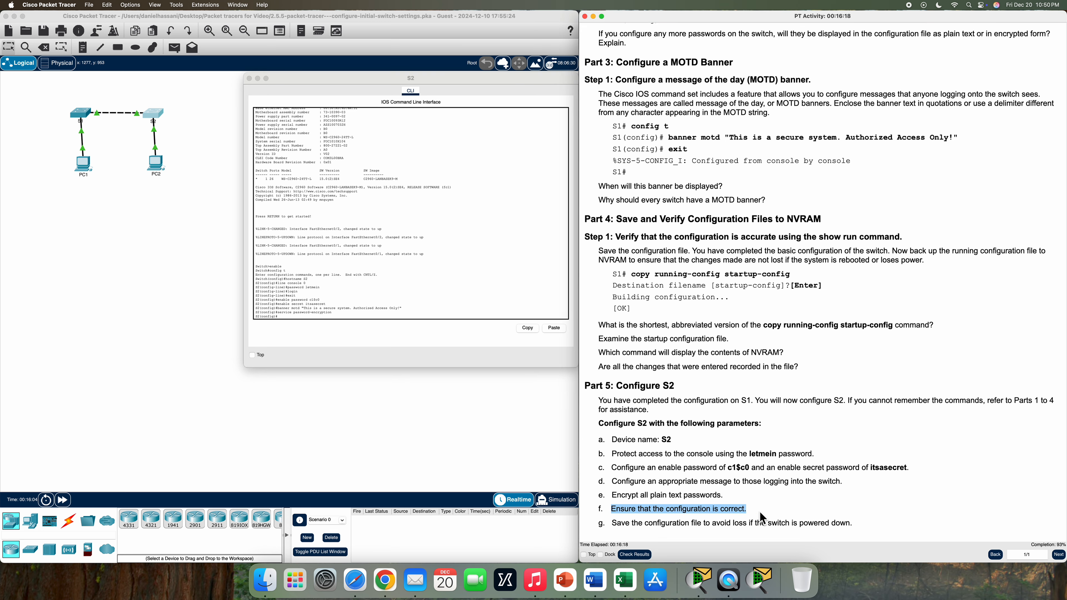
left_click(300, 320)
type("e")
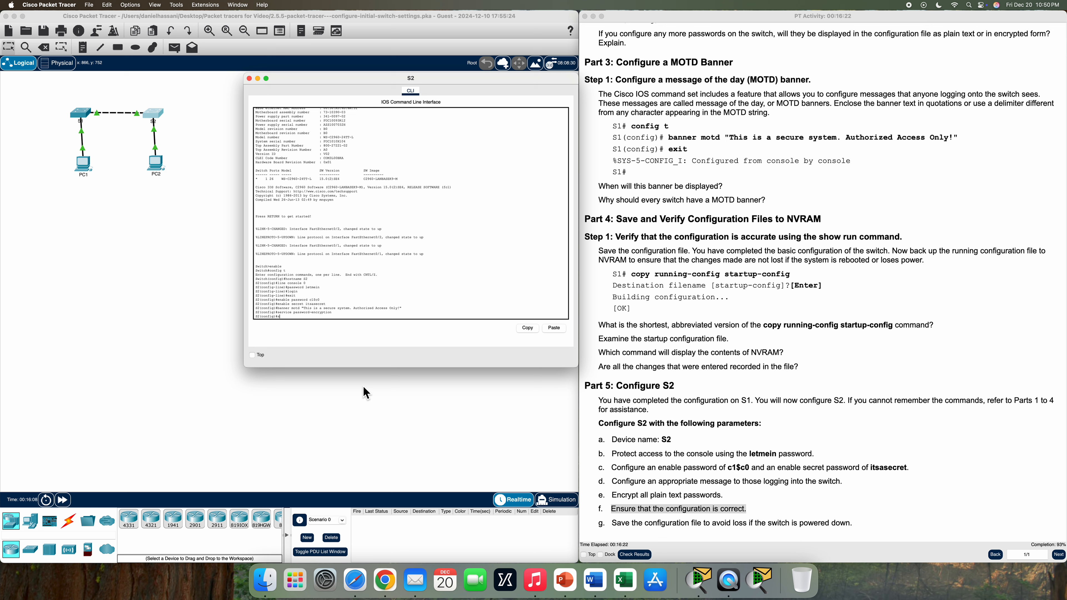
type("how run")
key("Return")
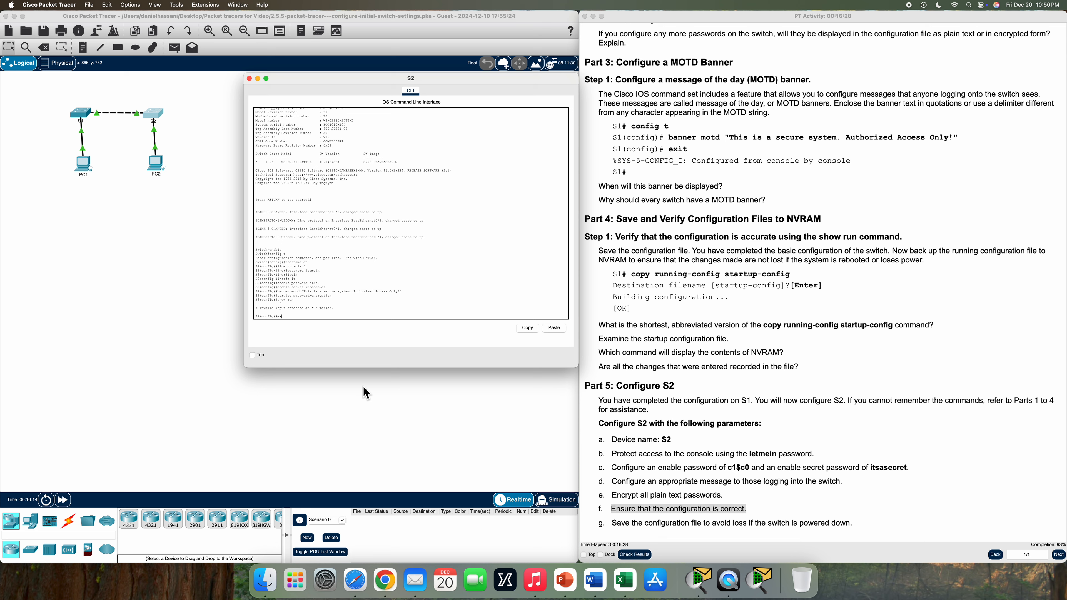
Exit to S2's privileged prompt and list the running config, marking the enable secret and encrypted enable password
key("Return")
type("e")
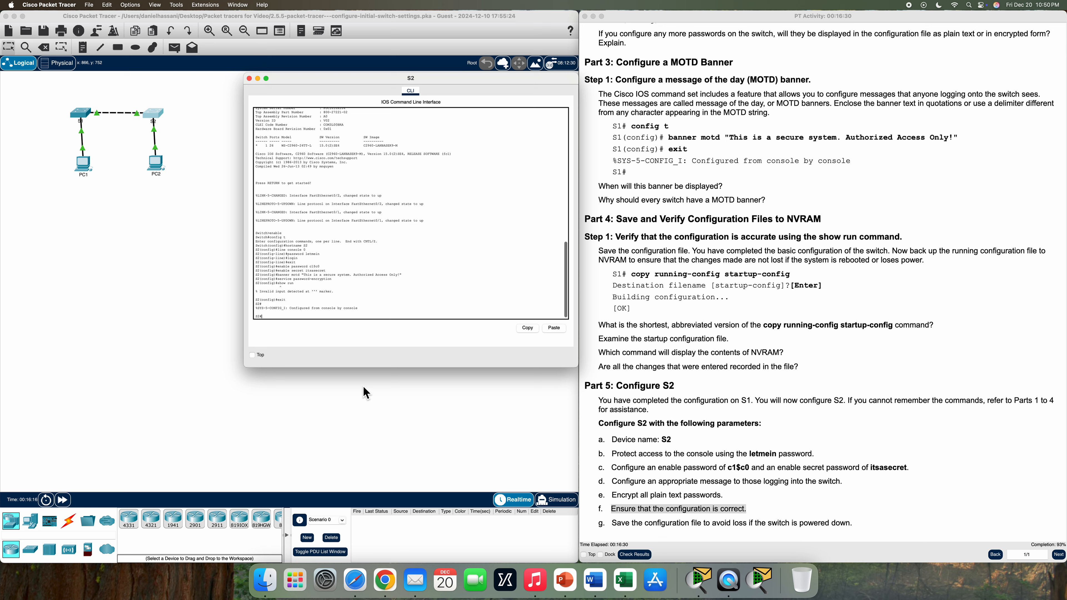
key("BackSpace")
type("show run")
key("Return")
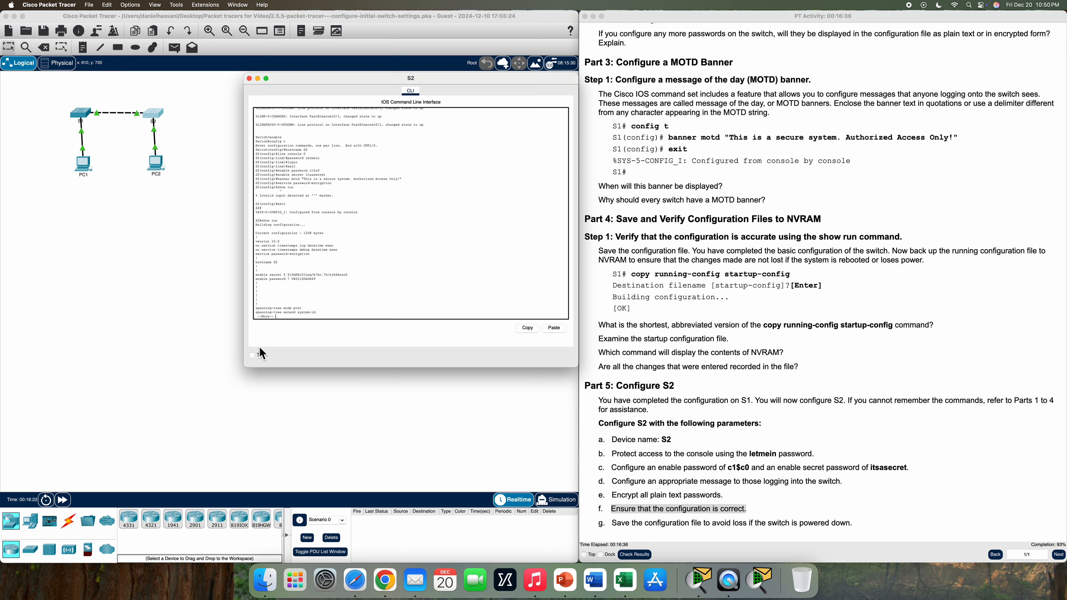
left_click_drag(288, 274, 368, 279)
left_click_drag(291, 279, 320, 285)
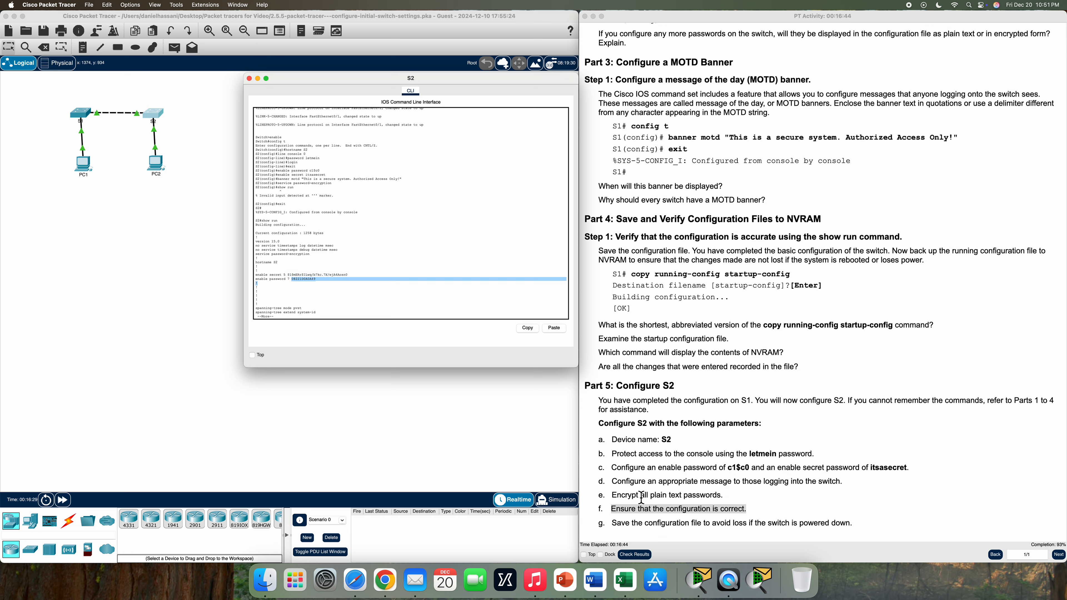
left_click_drag(612, 496, 623, 497)
left_click(367, 312)
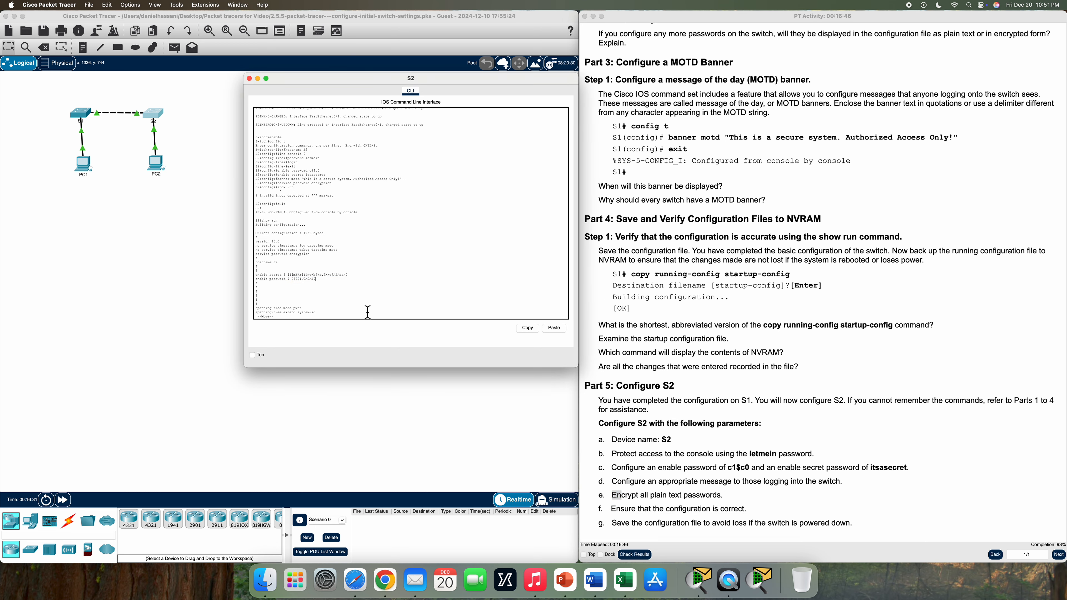
Page to the end of S2's configuration, marking the MOTD banner and encrypted console password
key("space")
key("space")
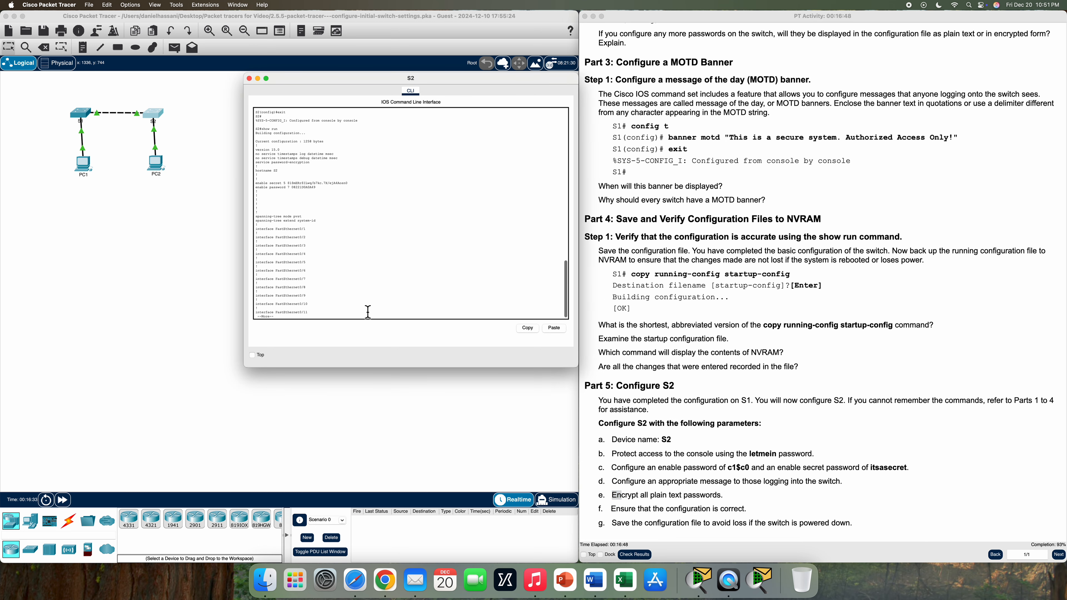
key("space")
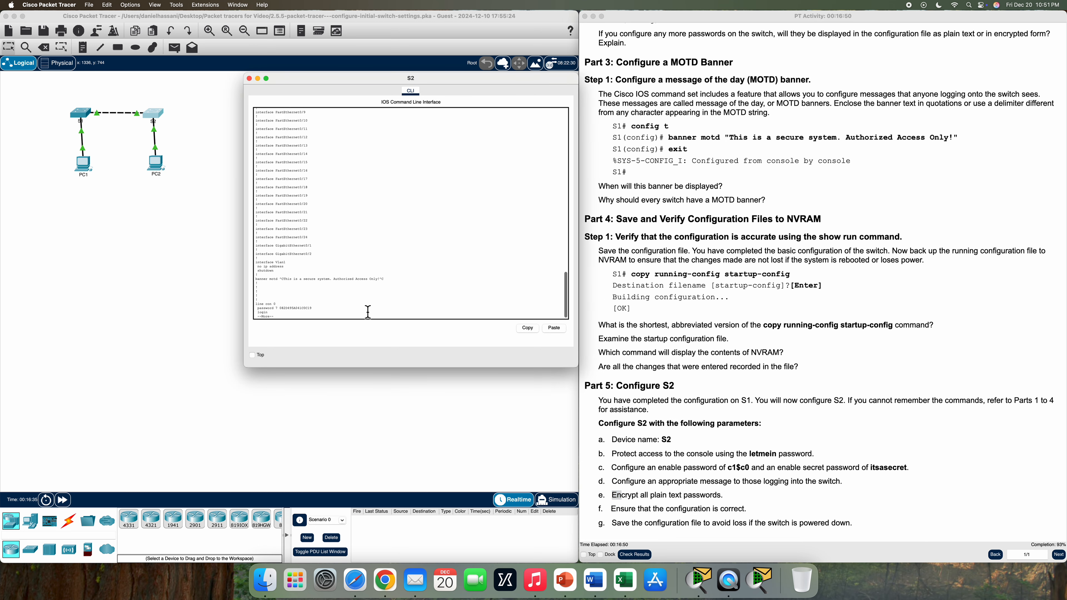
left_click_drag(255, 280, 403, 283)
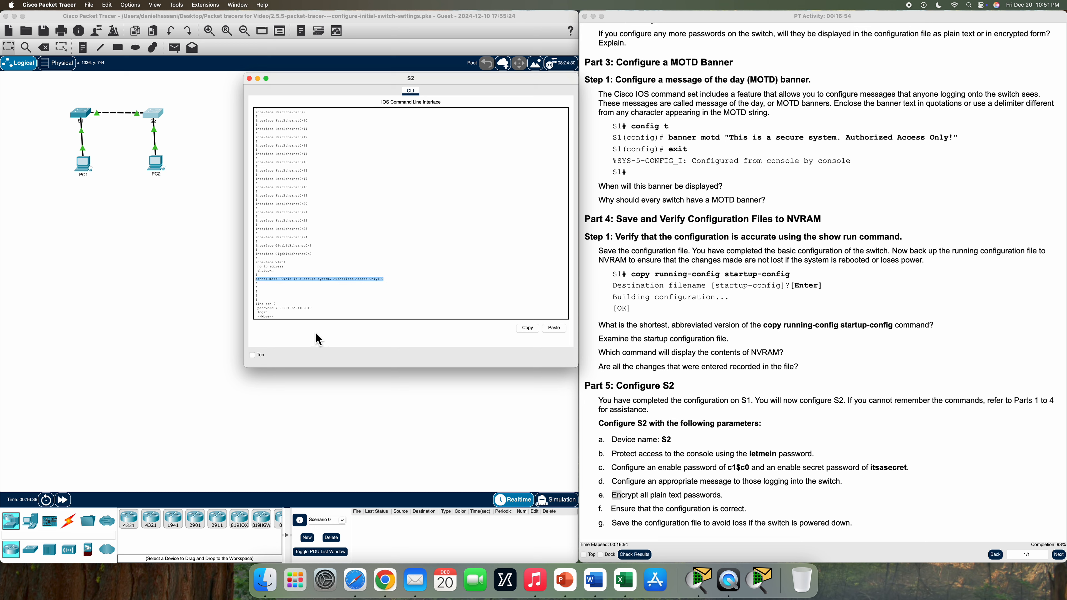
left_click_drag(257, 309, 322, 312)
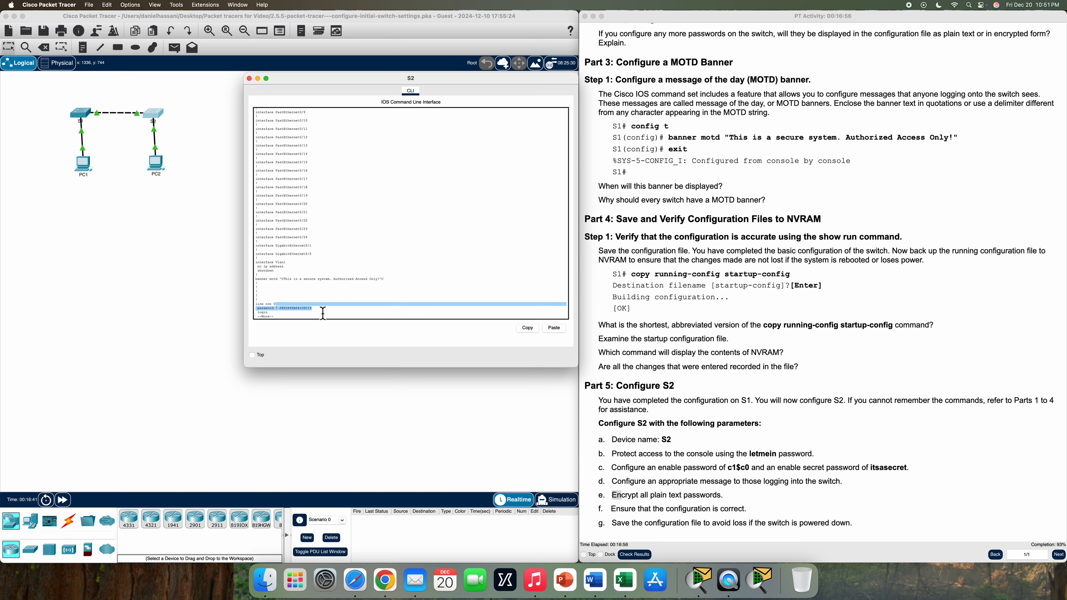
left_click(324, 320)
key("space")
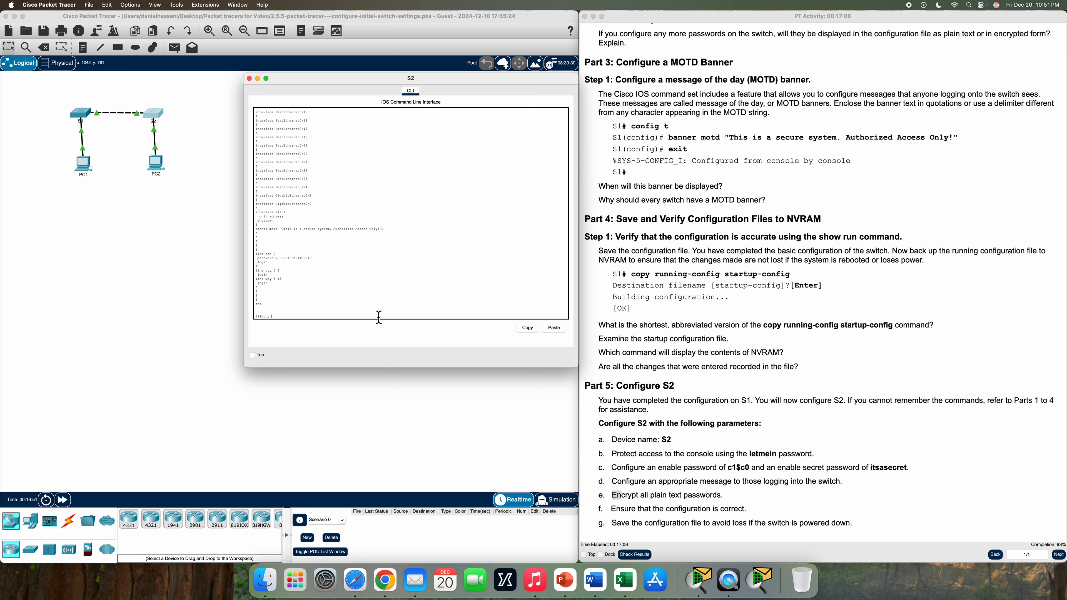
Save S2's running configuration to NVRAM as startup-config with copy run start
type("start")
key("Return")
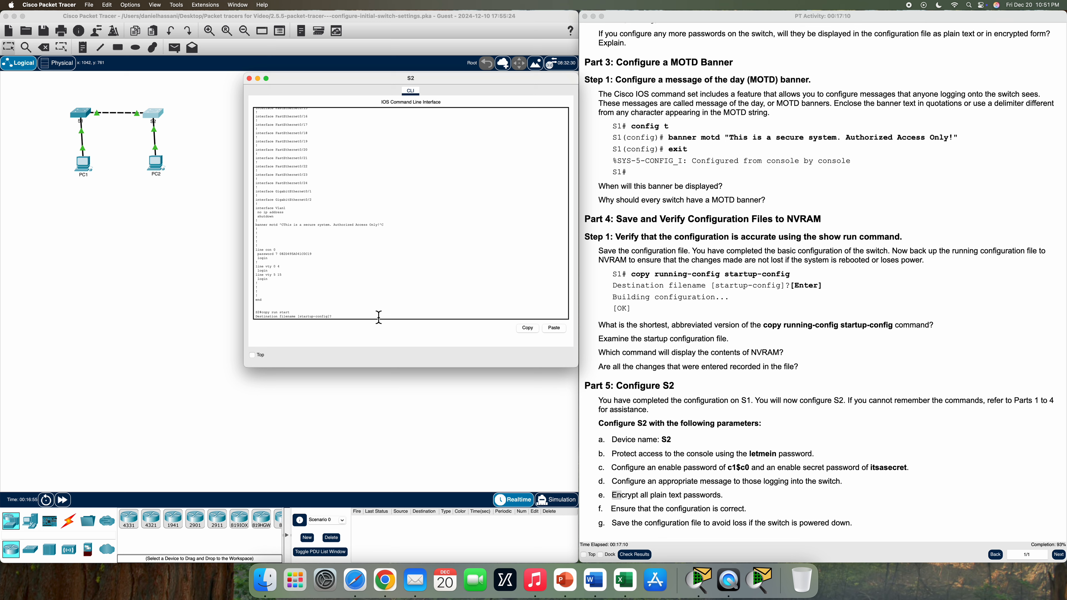
key("Return")
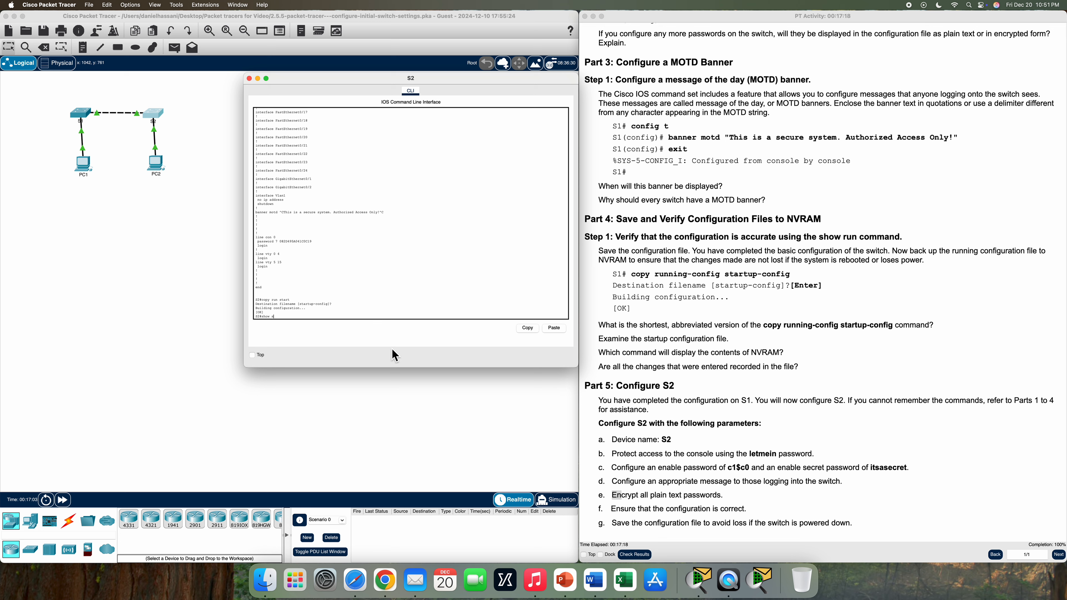
Display S2's saved startup configuration and highlight its MOTD banner
key("Return")
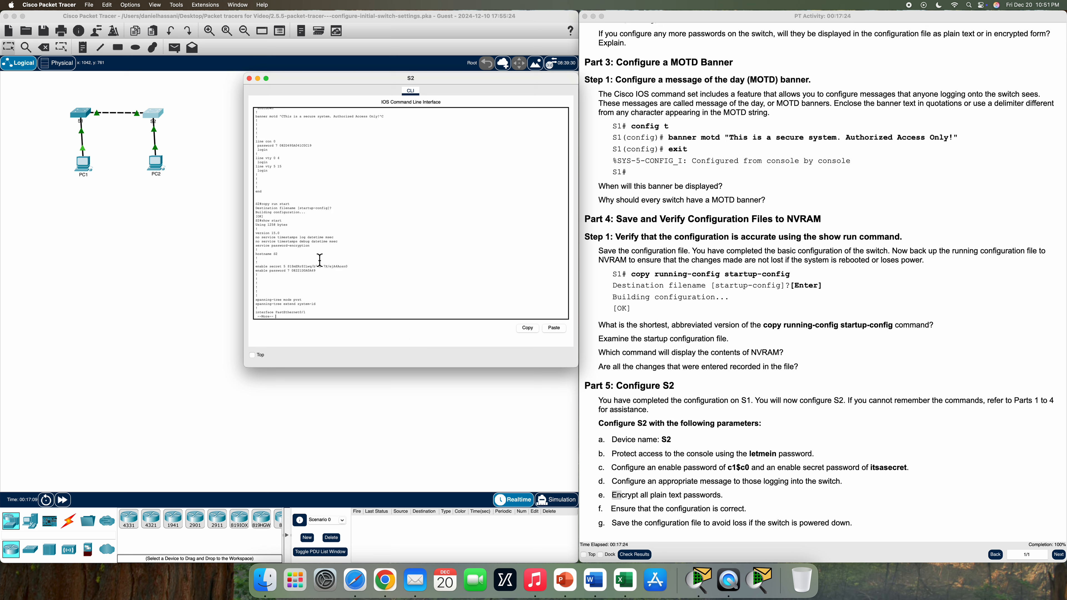
key("space")
key("space")
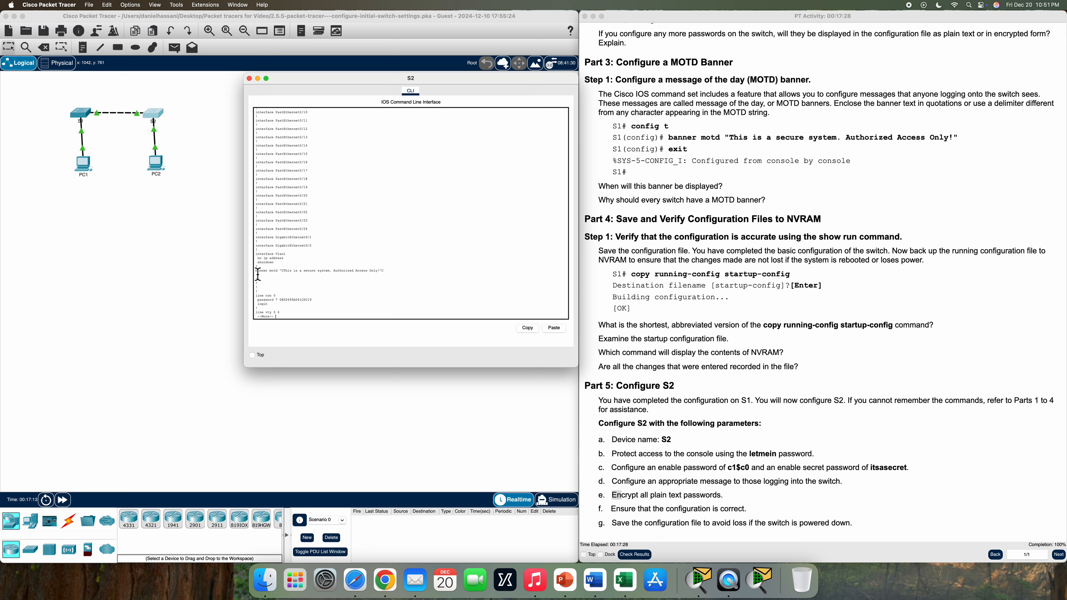
left_click_drag(257, 274, 391, 279)
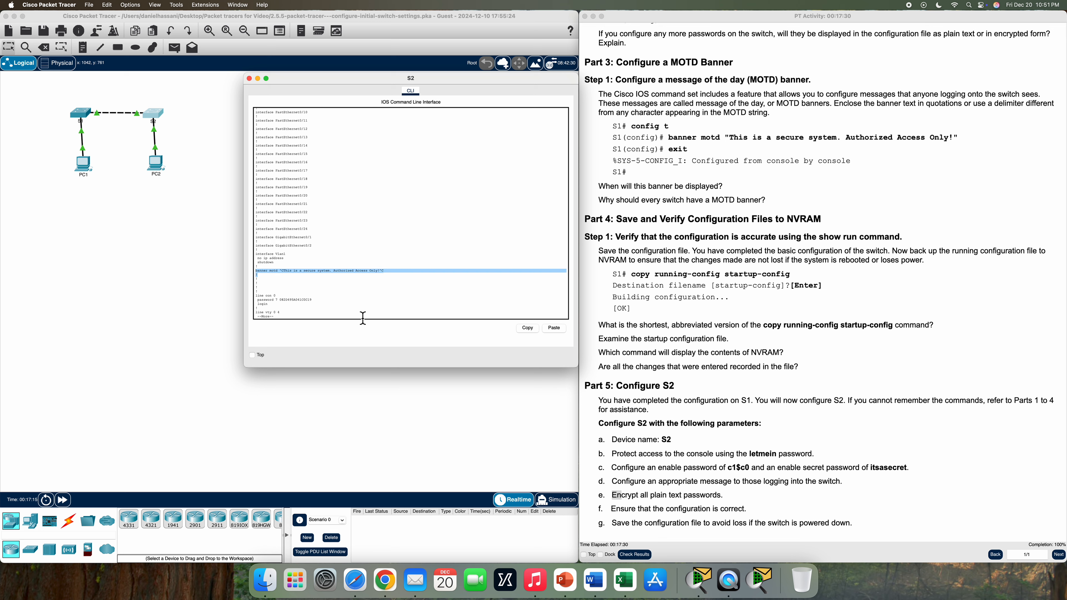